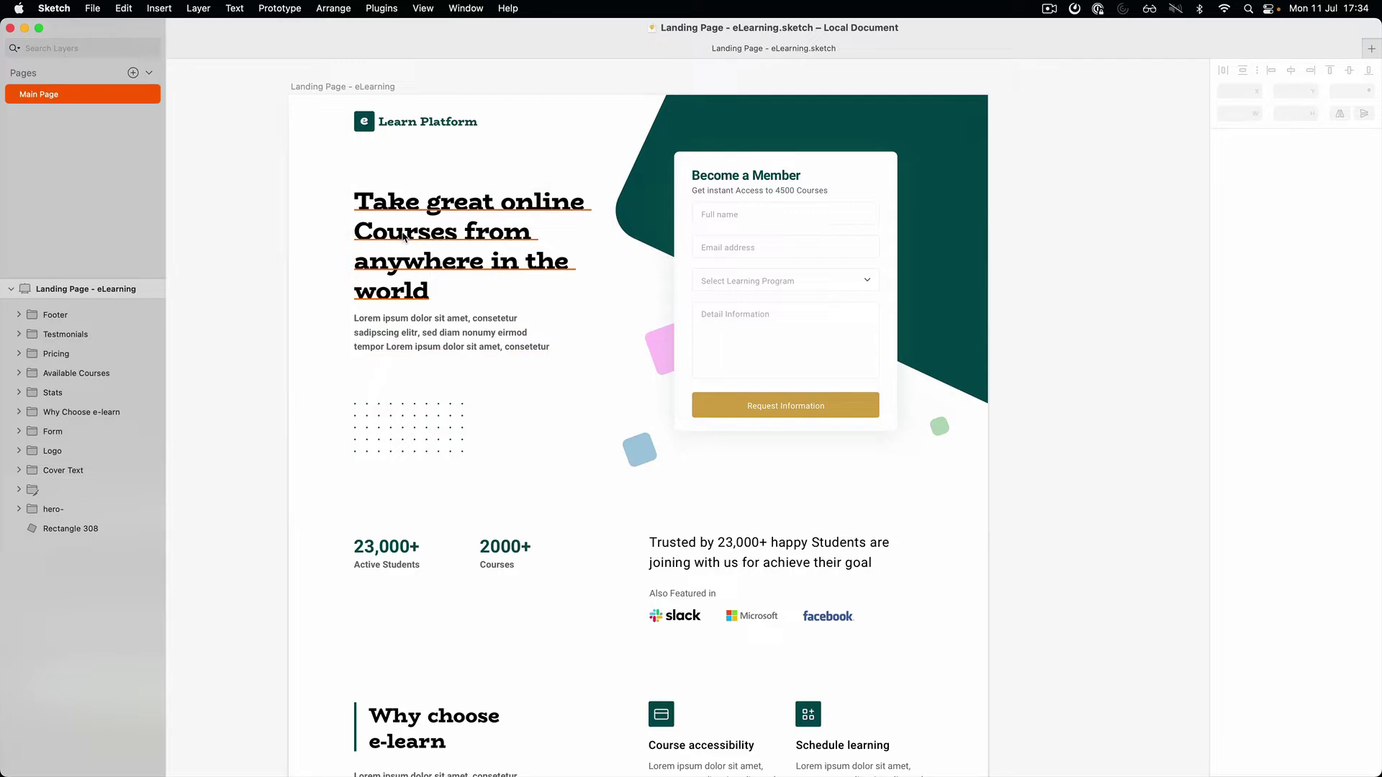
Check the fonts of the hero, 'Why choose e-learn' and Course accessibility text layers in the Inspector
{"action": "left_click", "coordinate": [404, 238]}
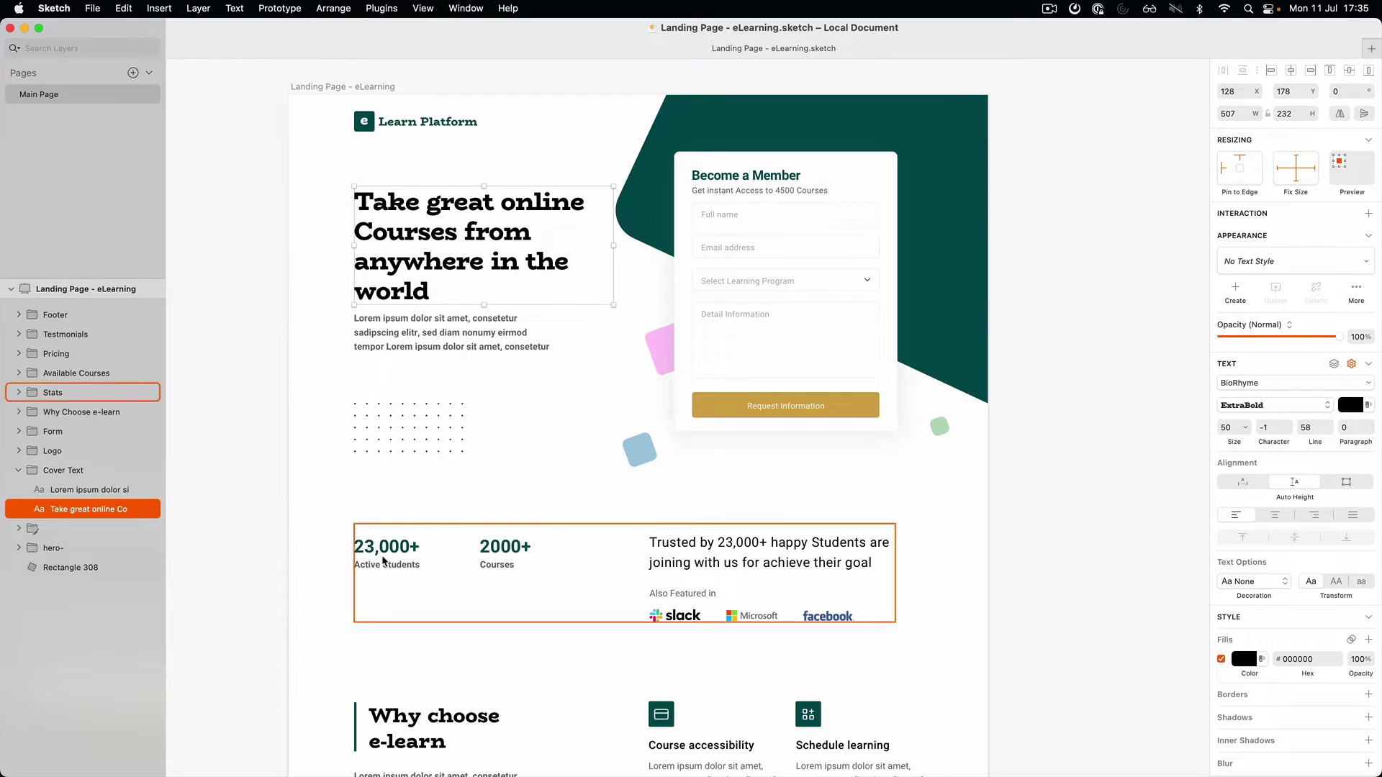
{"action": "scroll", "coordinate": [445, 562], "scroll_direction": "down", "scroll_amount": 4}
{"action": "left_click", "coordinate": [417, 573]}
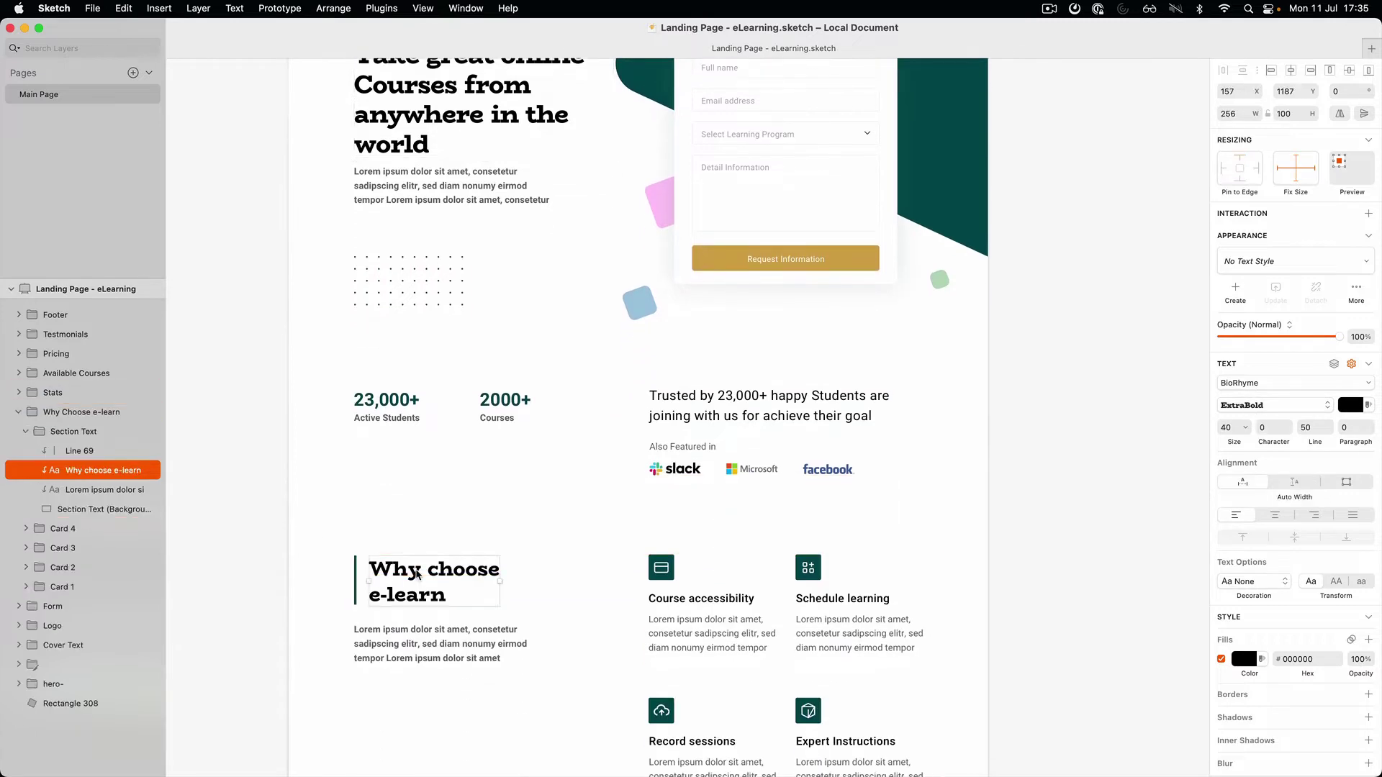
{"action": "left_click", "coordinate": [693, 603]}
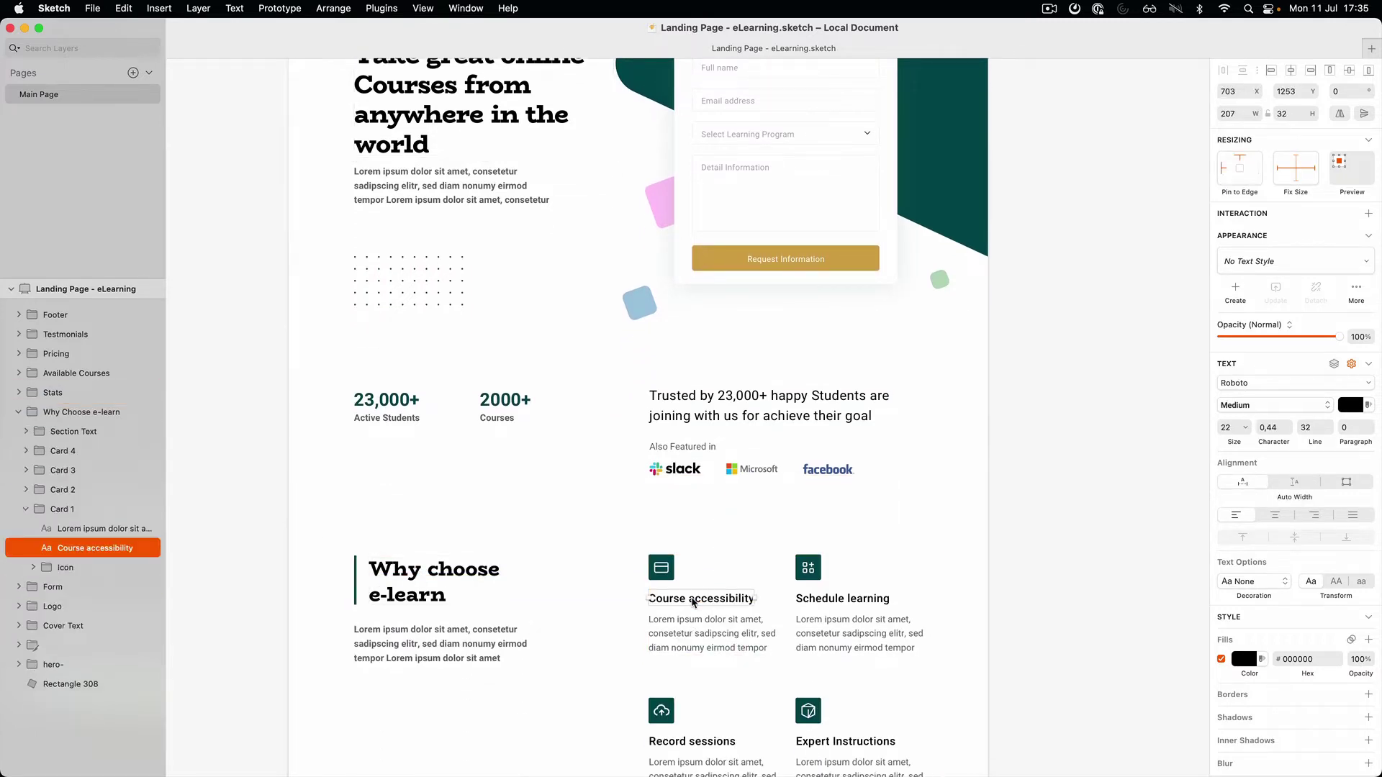
{"action": "left_click", "coordinate": [395, 579]}
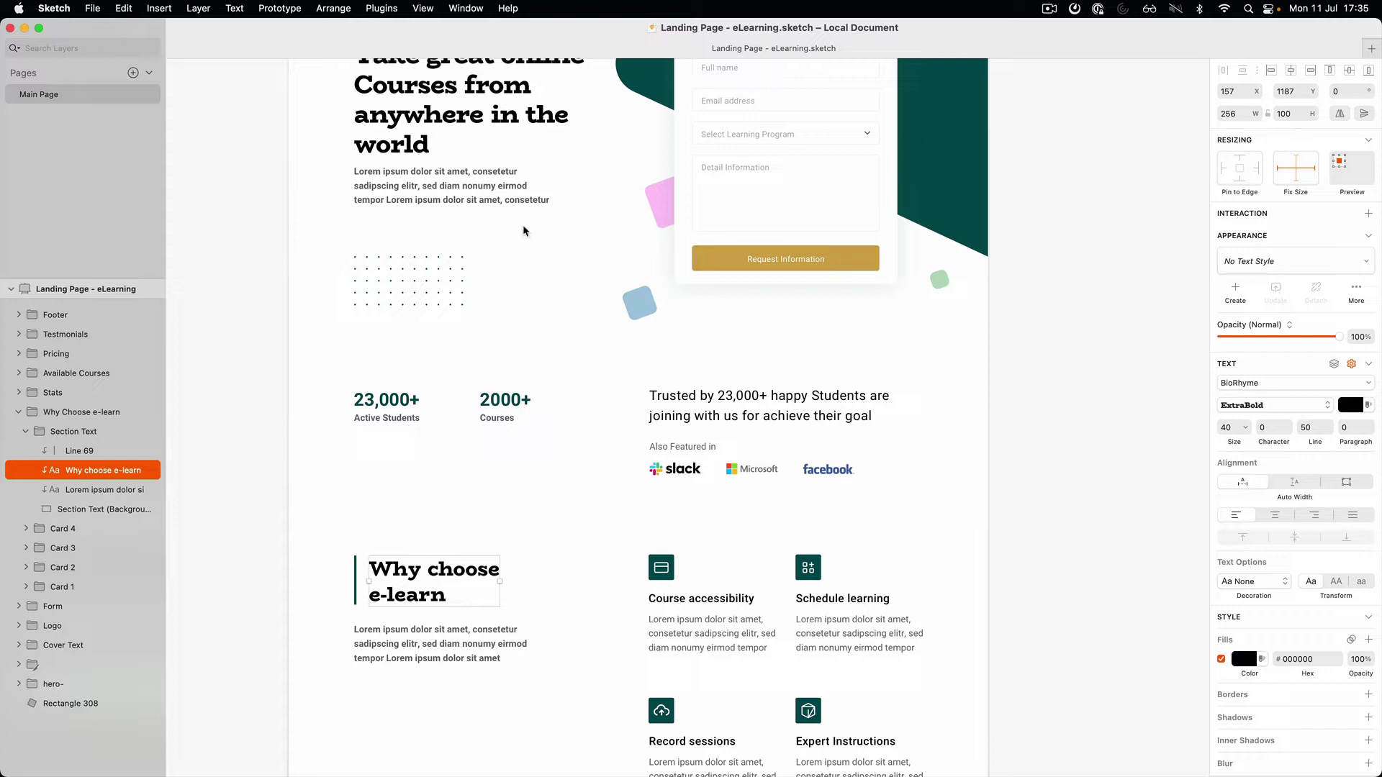
{"action": "scroll", "coordinate": [457, 245], "scroll_direction": "up", "scroll_amount": 3}
{"action": "left_click", "coordinate": [429, 160]}
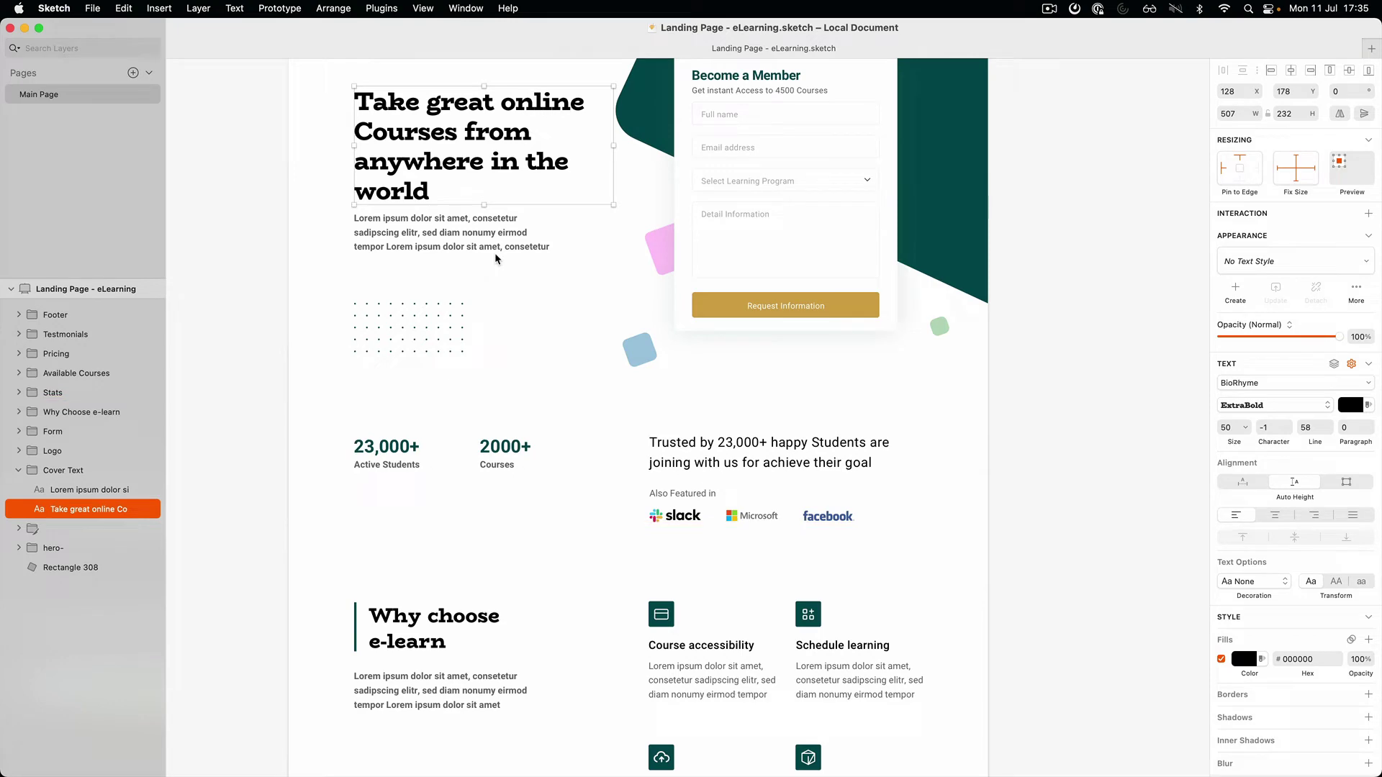
{"action": "key", "text": "super+Tab"}
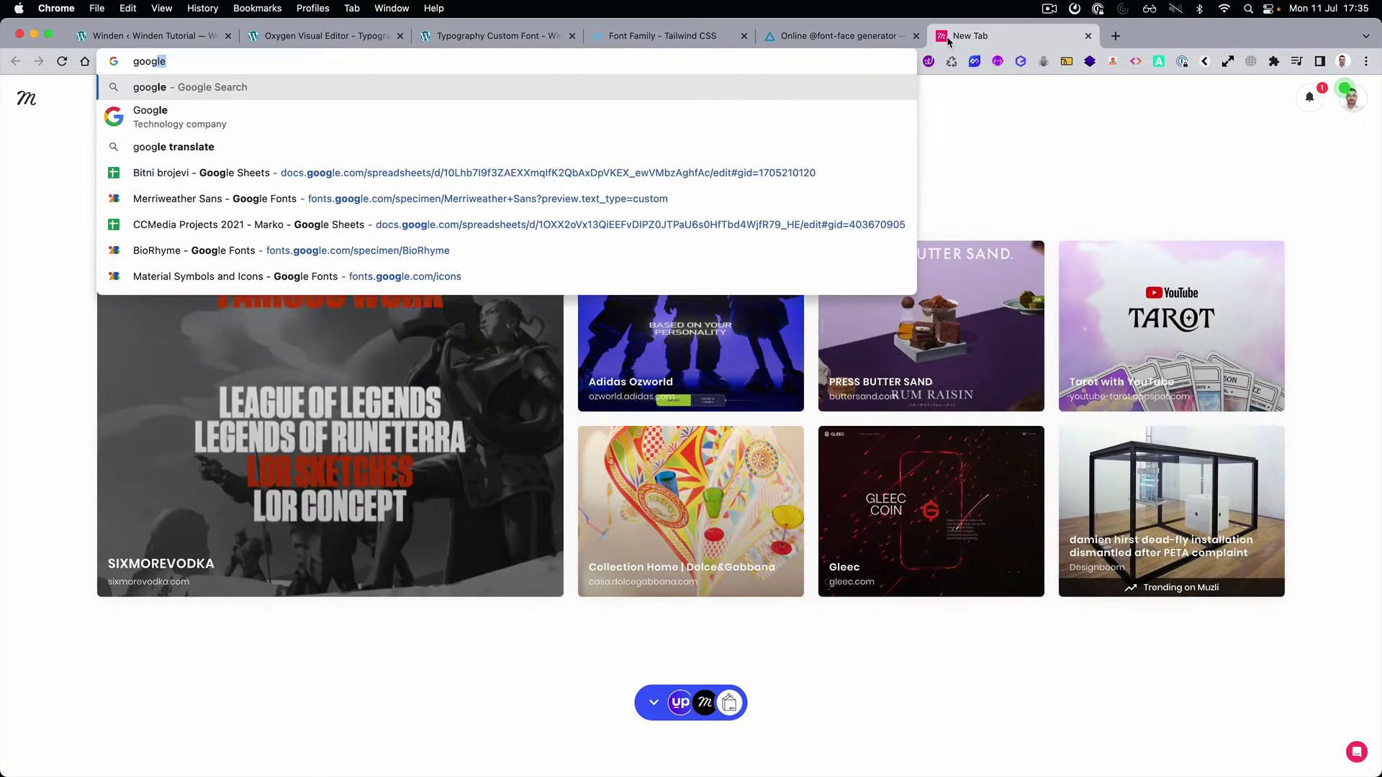
Find the BioRhyme font page on Google Fonts by searching 'bio'
{"action": "type", "text": "le font"}
{"action": "key", "text": "Return"}
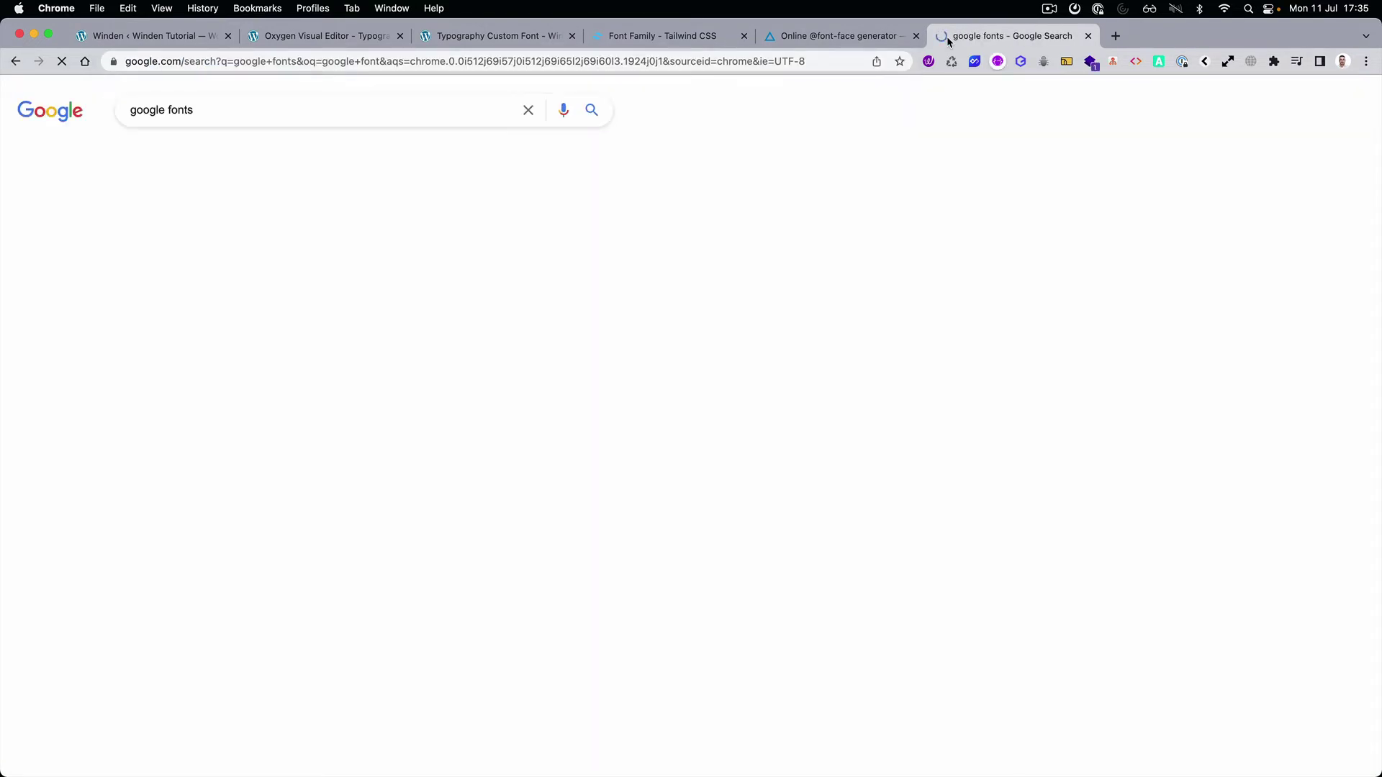
{"action": "left_click", "coordinate": [269, 231]}
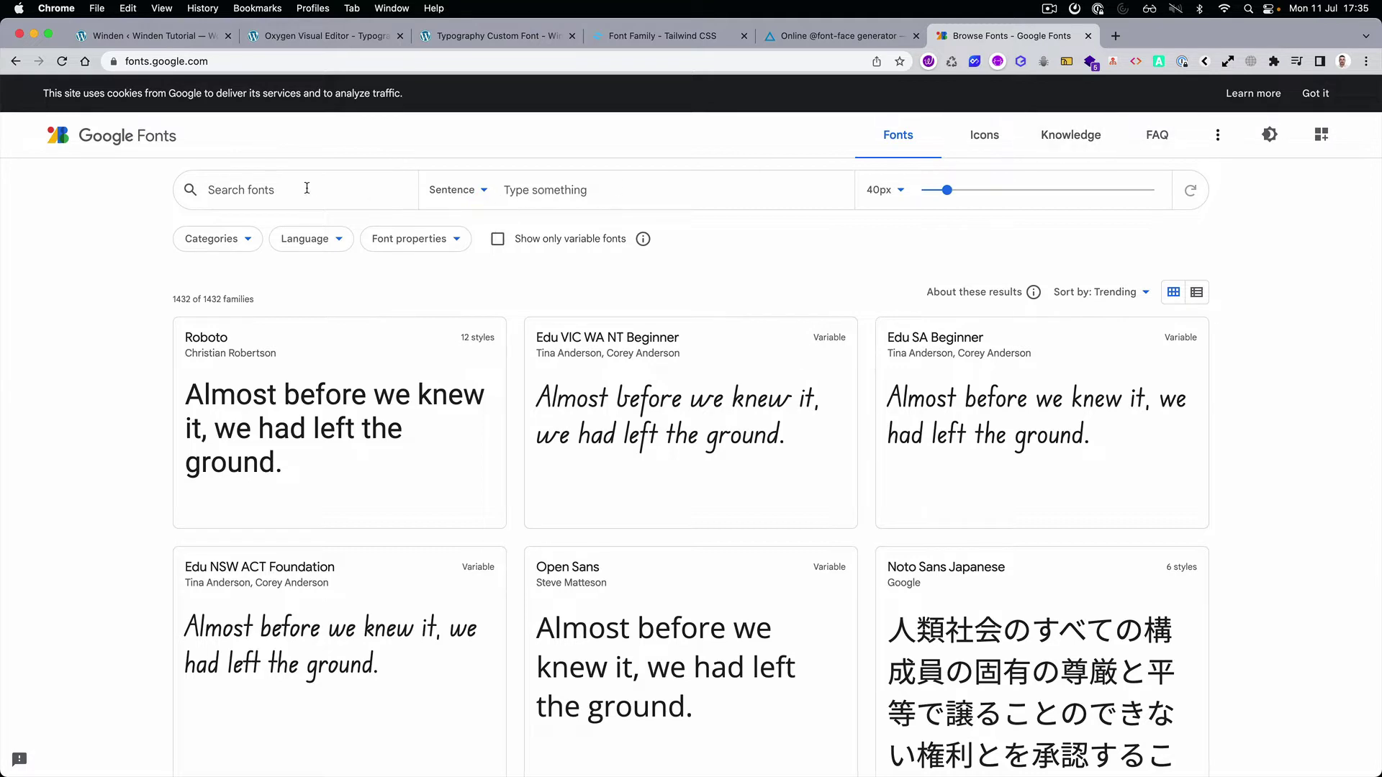
{"action": "type", "text": "bio"}
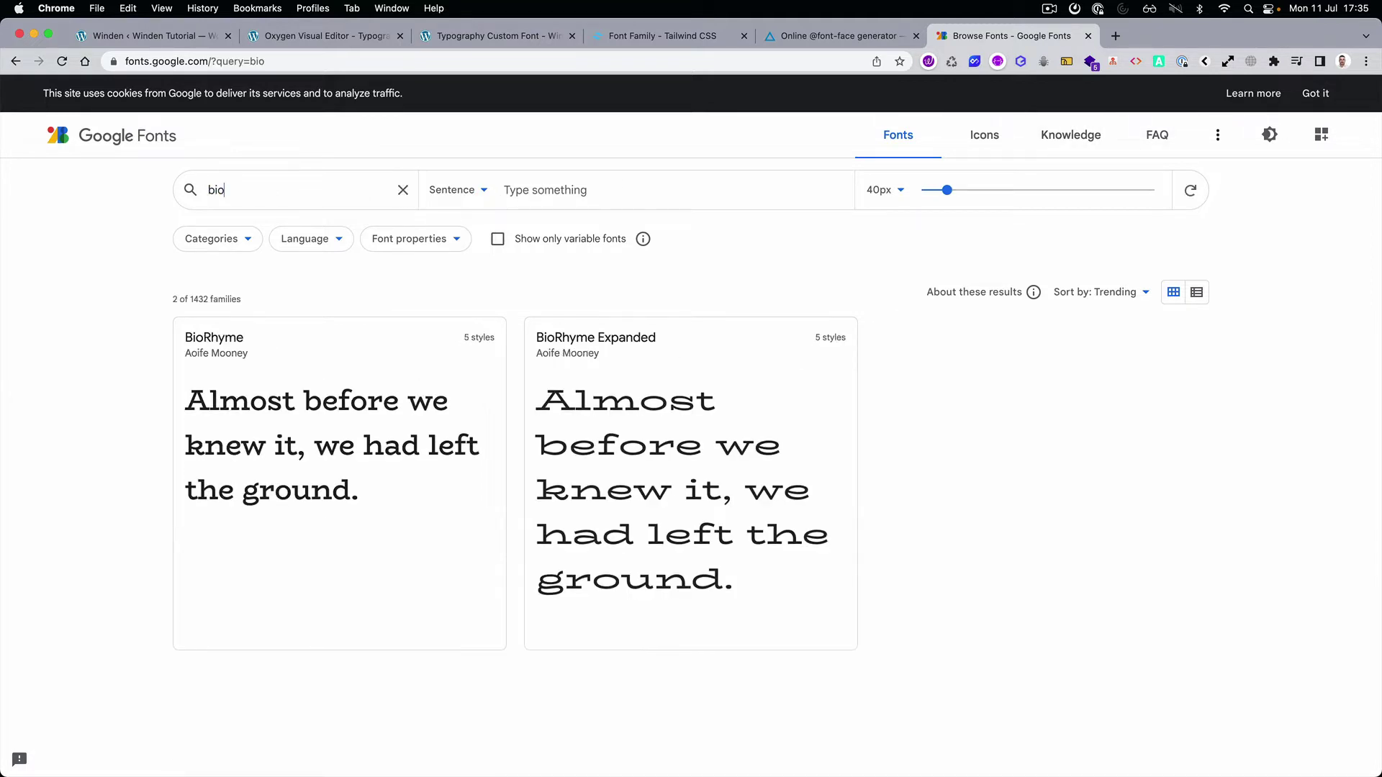
{"action": "left_click", "coordinate": [325, 418]}
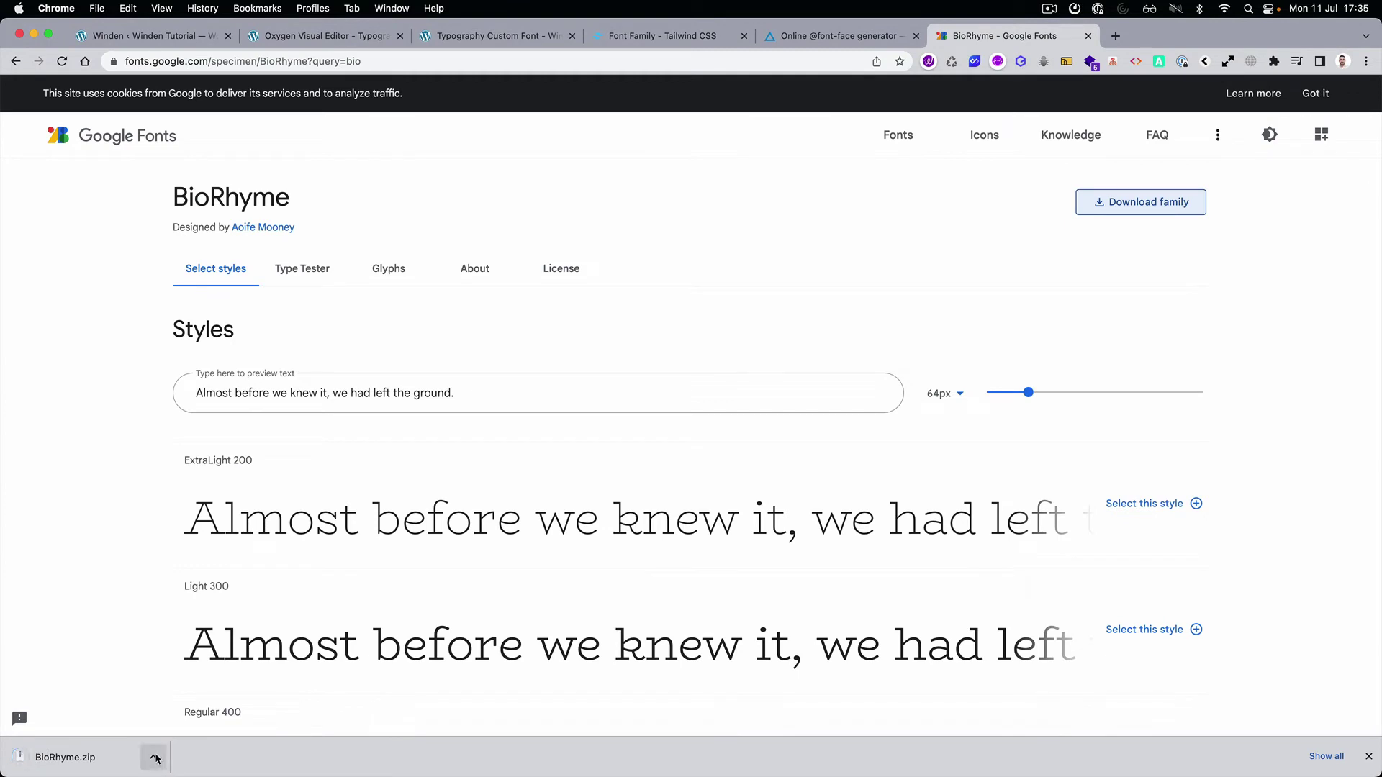
Reveal the downloaded BioRhyme.zip in Finder and unzip it
{"action": "left_click", "coordinate": [152, 757]}
{"action": "left_click", "coordinate": [179, 739]}
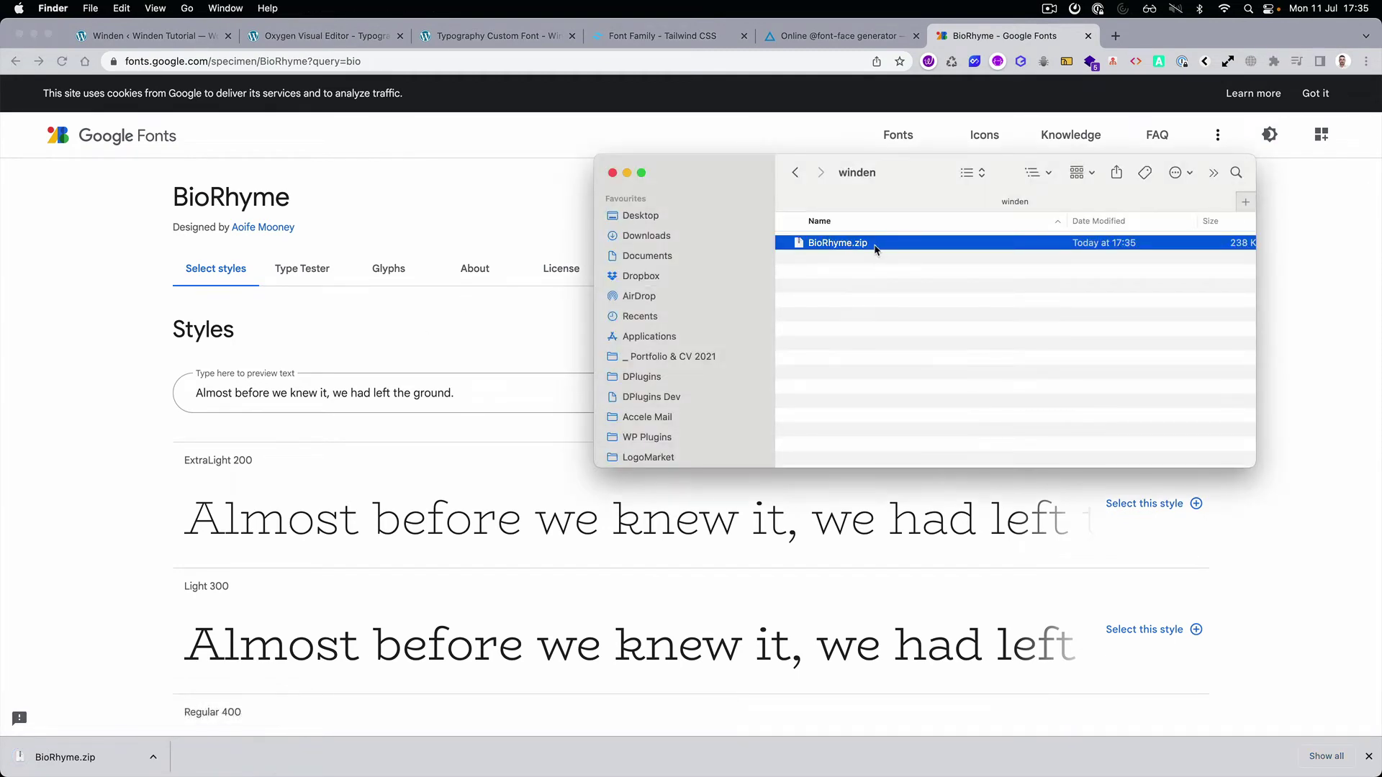
{"action": "double_click", "coordinate": [870, 244]}
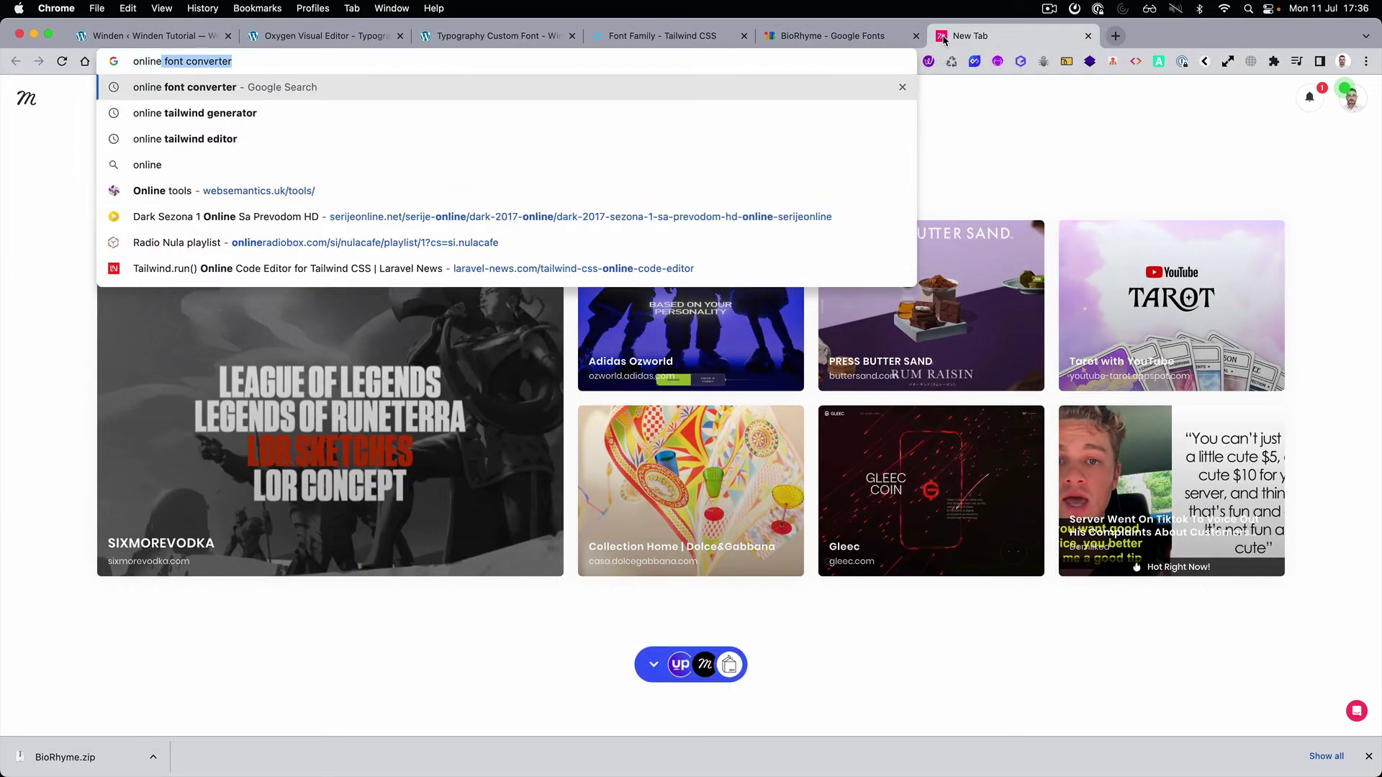
Search for an online font converter and open transfonter.org
{"action": "key", "text": "Down"}
{"action": "key", "text": "Return"}
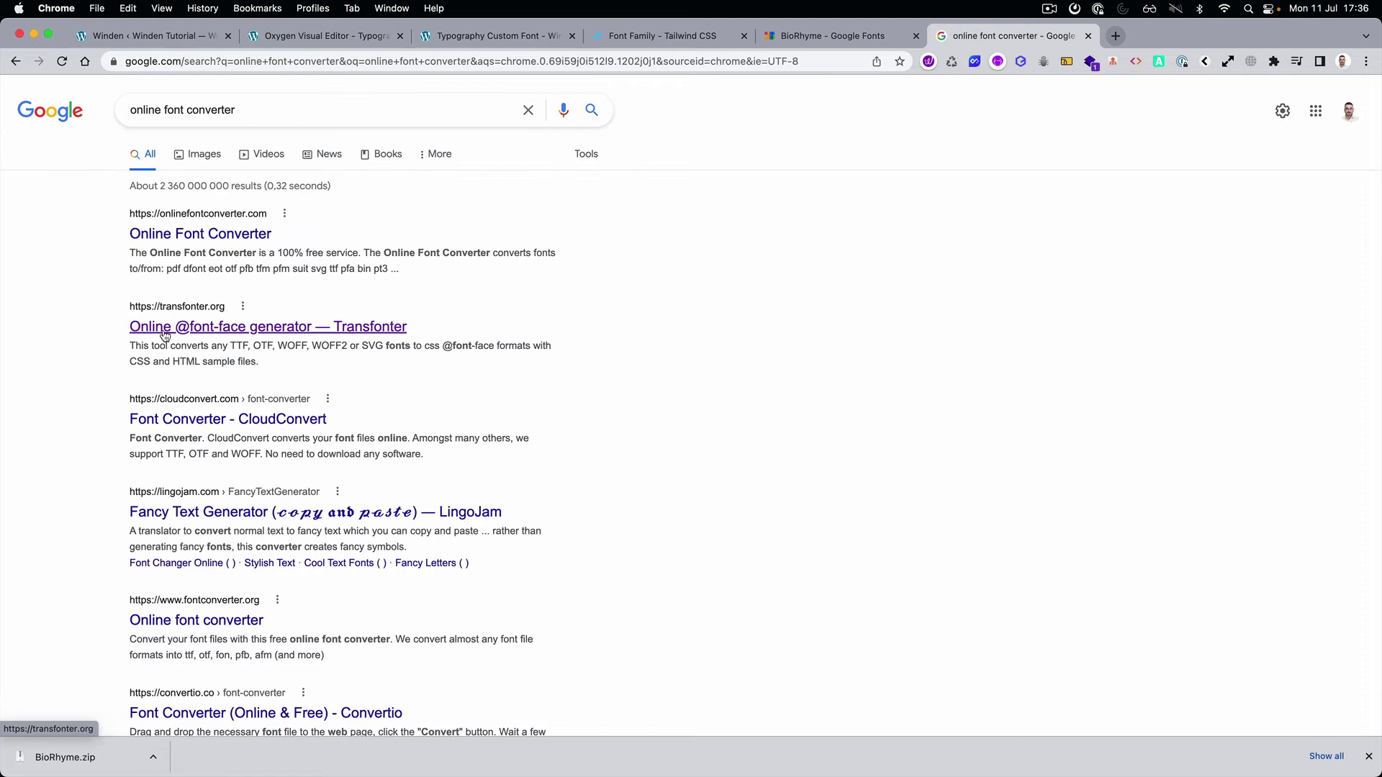
{"action": "left_click", "coordinate": [357, 327]}
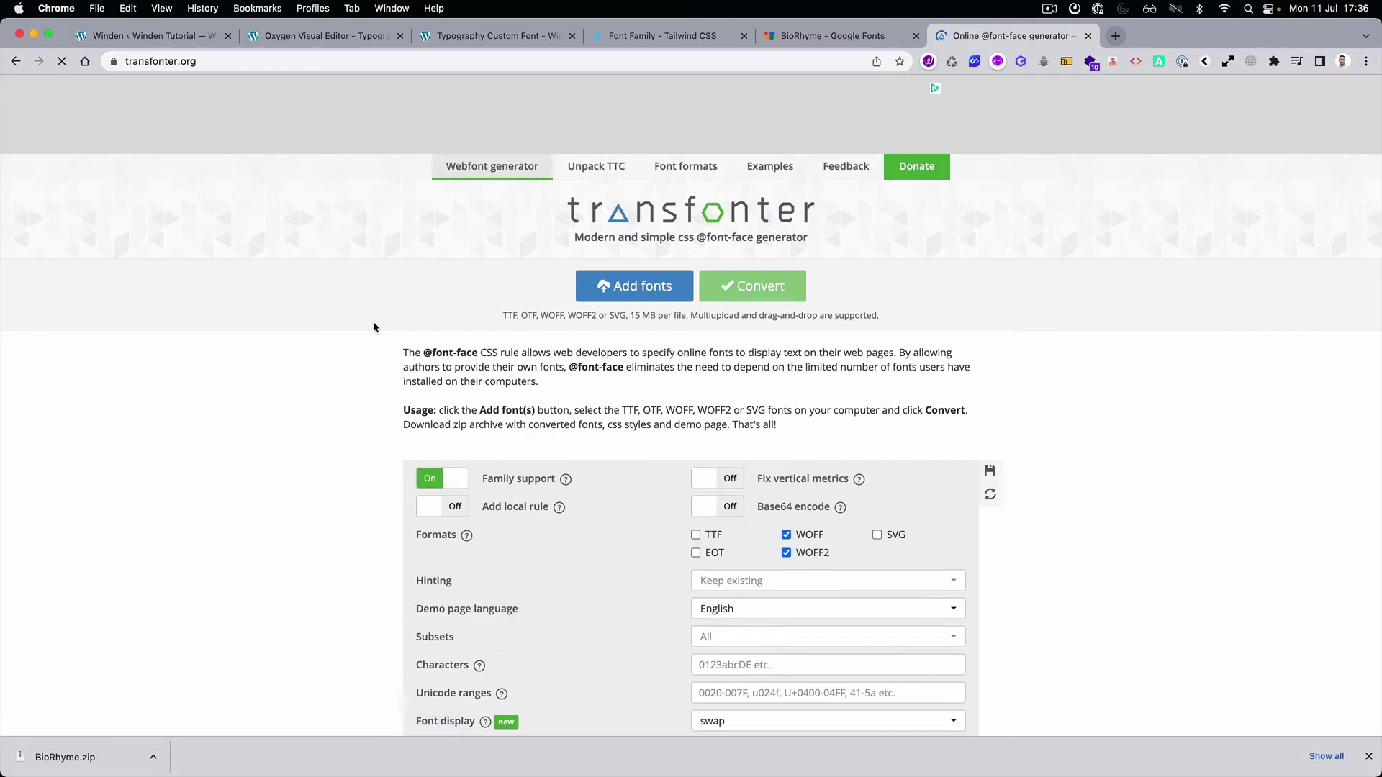
Convert BioRhyme-ExtraBold.ttf in Transfonter into a 93 KB WOFF/WOFF2 kit
{"action": "left_click", "coordinate": [638, 288]}
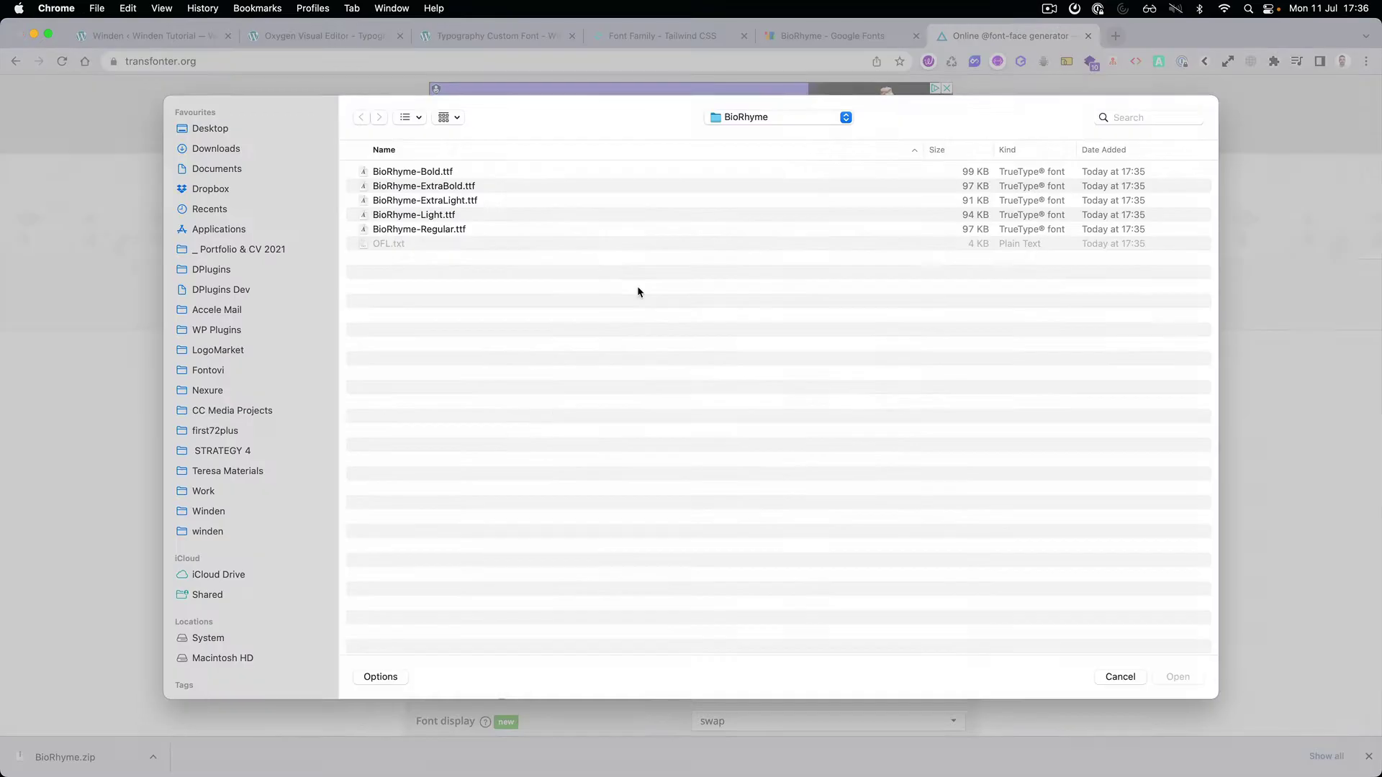
{"action": "left_click", "coordinate": [460, 189]}
{"action": "left_click", "coordinate": [1177, 678]}
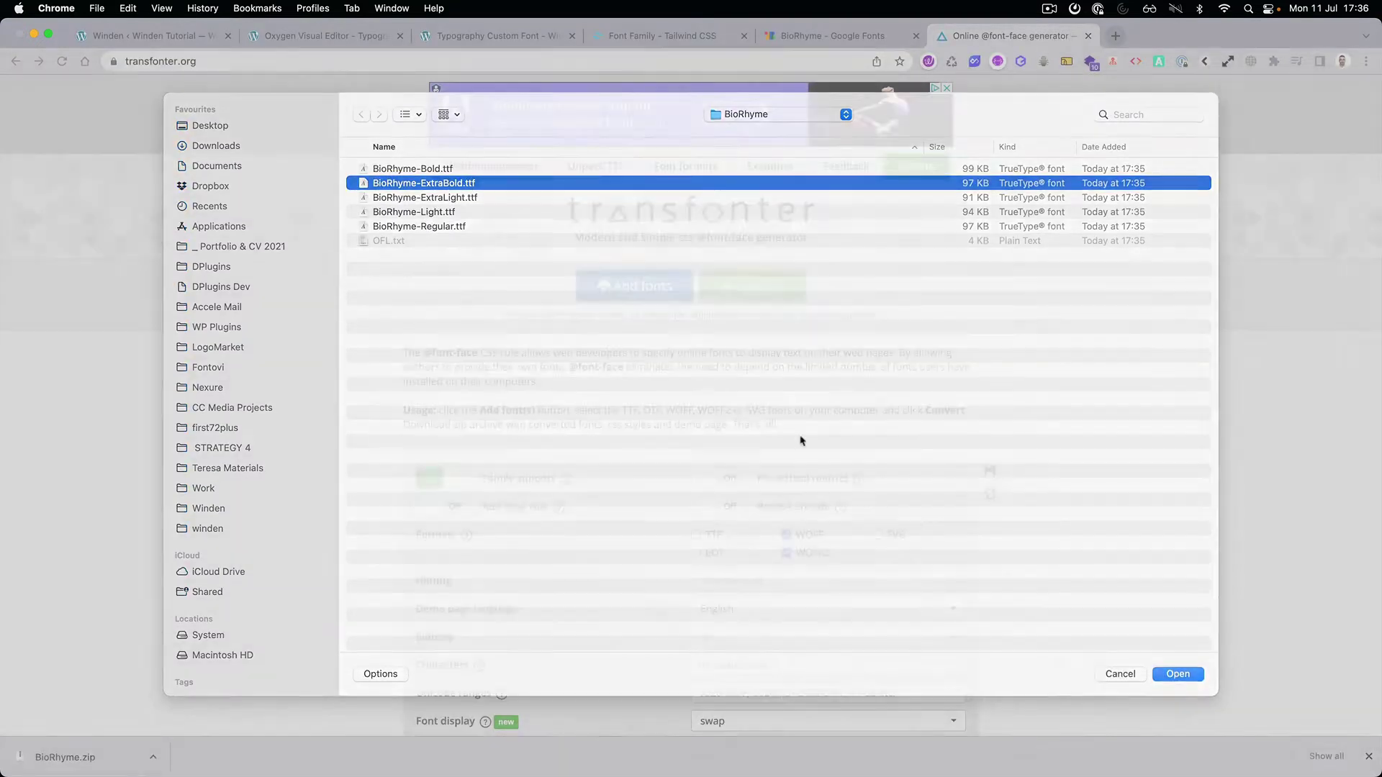
{"action": "left_click", "coordinate": [763, 292]}
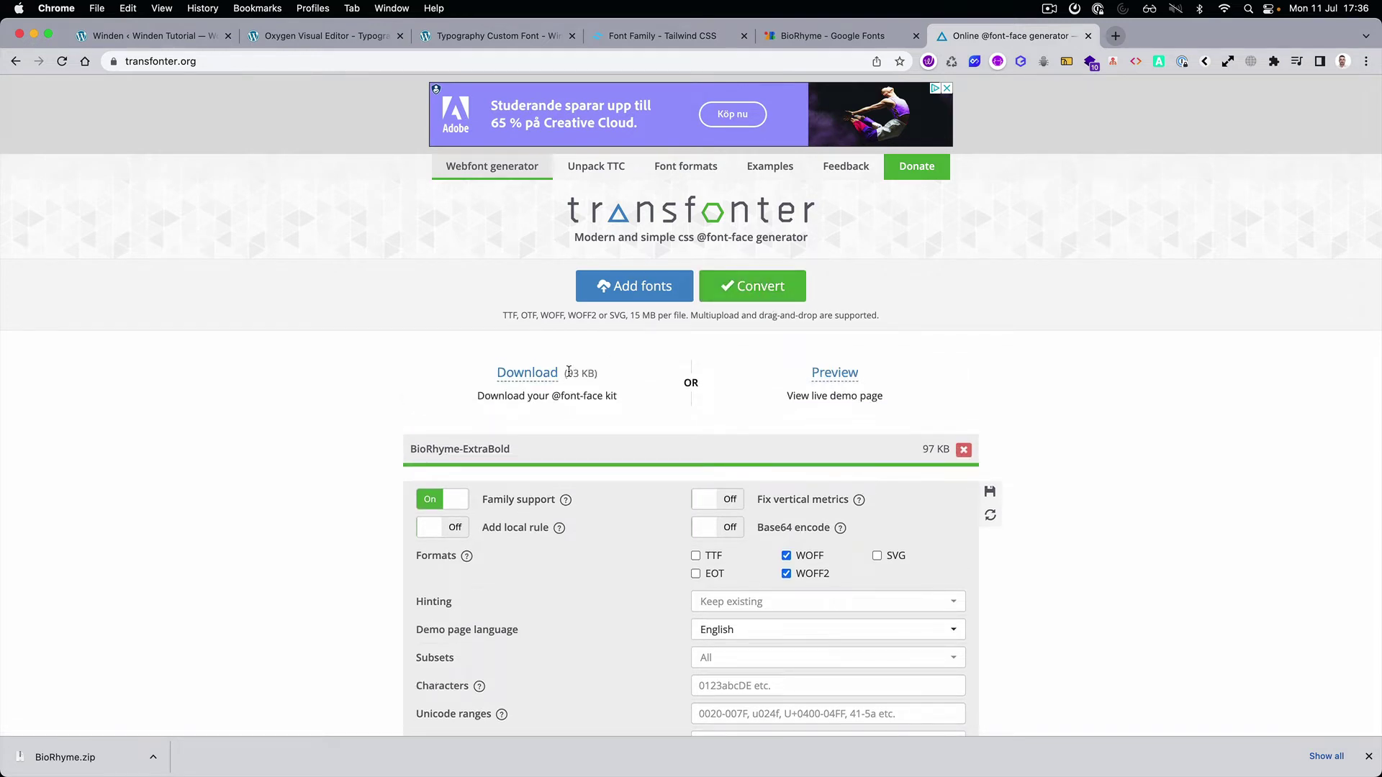
{"action": "left_click_drag", "start_coordinate": [568, 371], "coordinate": [576, 371]}
{"action": "scroll", "coordinate": [691, 381], "scroll_direction": "down", "scroll_amount": 3}
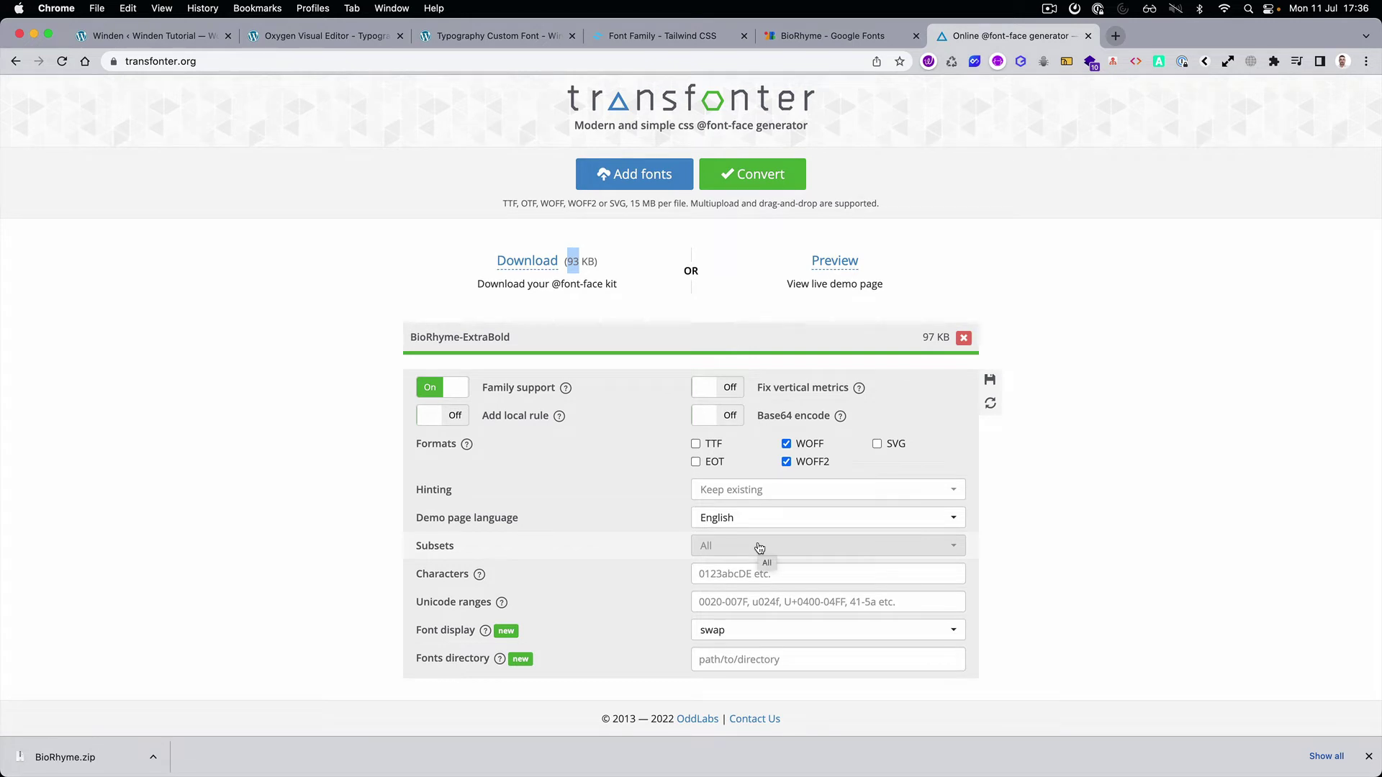
{"action": "key", "text": "super+Tab"}
{"action": "key", "text": "super+Tab"}
Deselect the heading on the Sketch canvas and scroll through the design
{"action": "scroll", "coordinate": [506, 379], "scroll_direction": "up", "scroll_amount": 3}
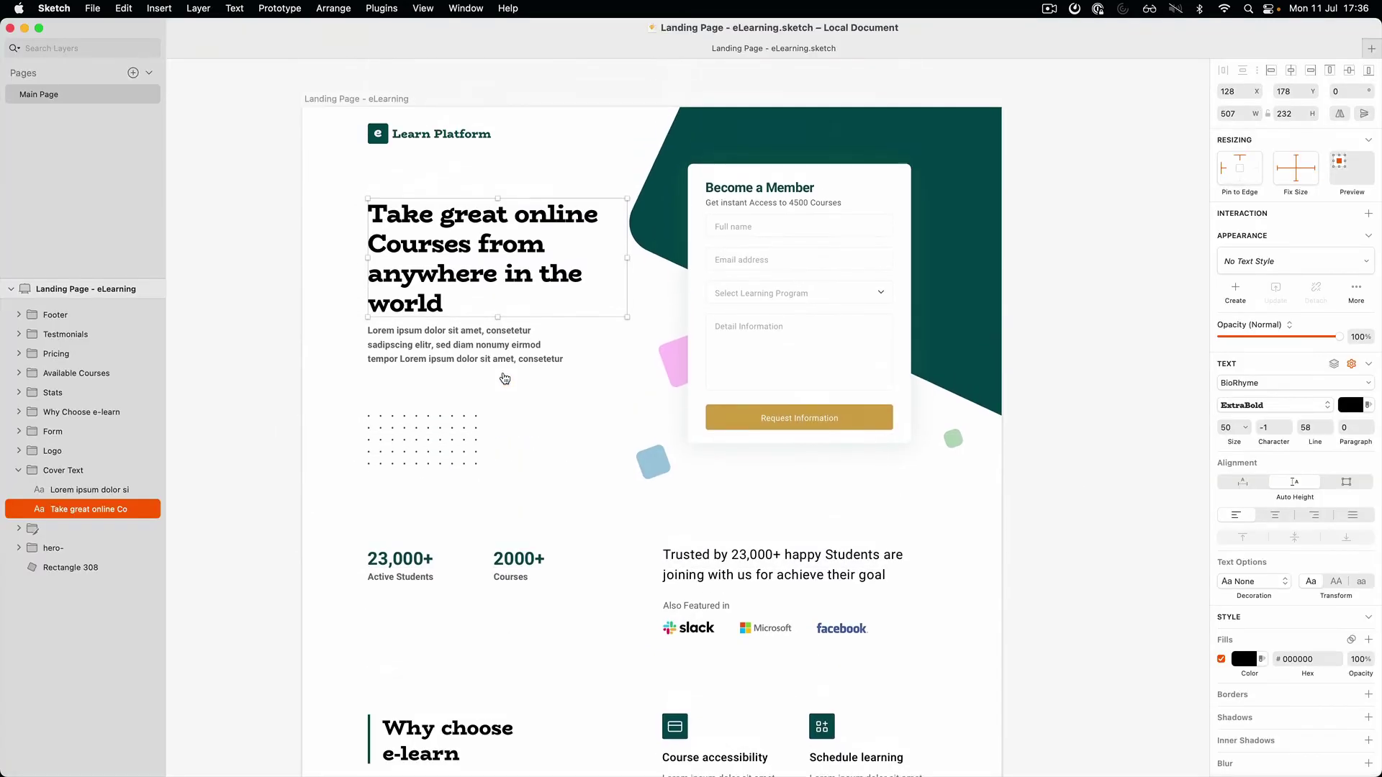
{"action": "left_click", "coordinate": [314, 367]}
{"action": "scroll", "coordinate": [505, 250], "scroll_direction": "down", "scroll_amount": 10}
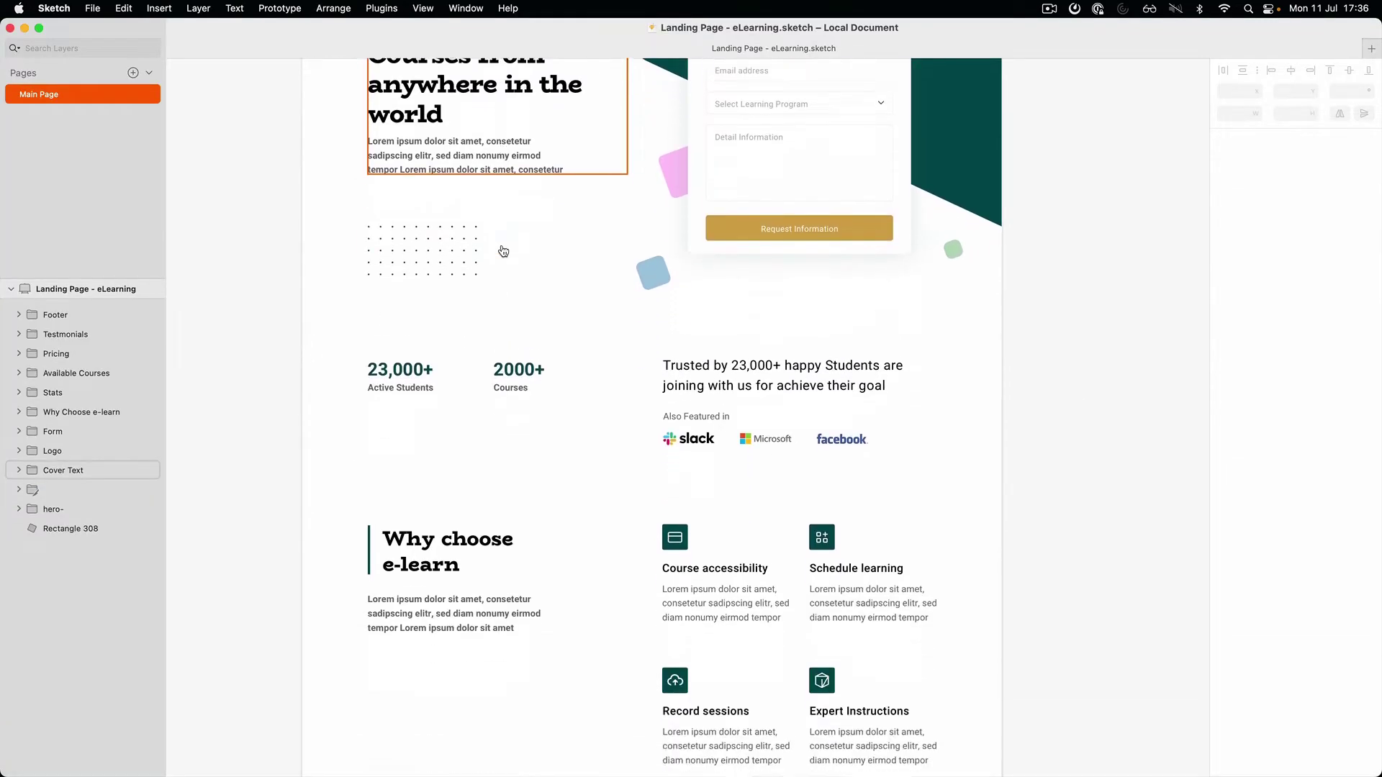
{"action": "scroll", "coordinate": [468, 289], "scroll_direction": "down", "scroll_amount": 7}
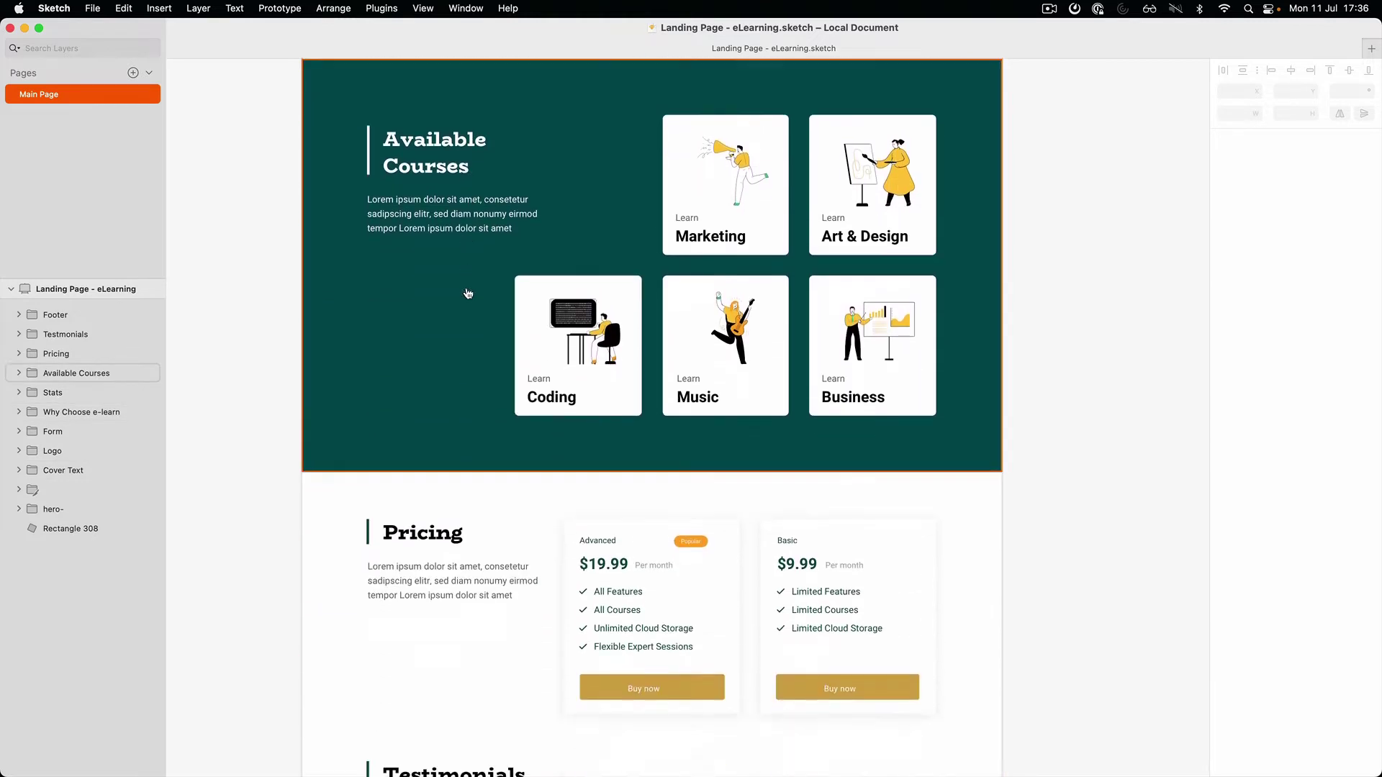
Reconvert BioRhyme-ExtraBold with only the Latin subset, shrinking the kit to 55 KB
{"action": "key", "text": "super+Tab"}
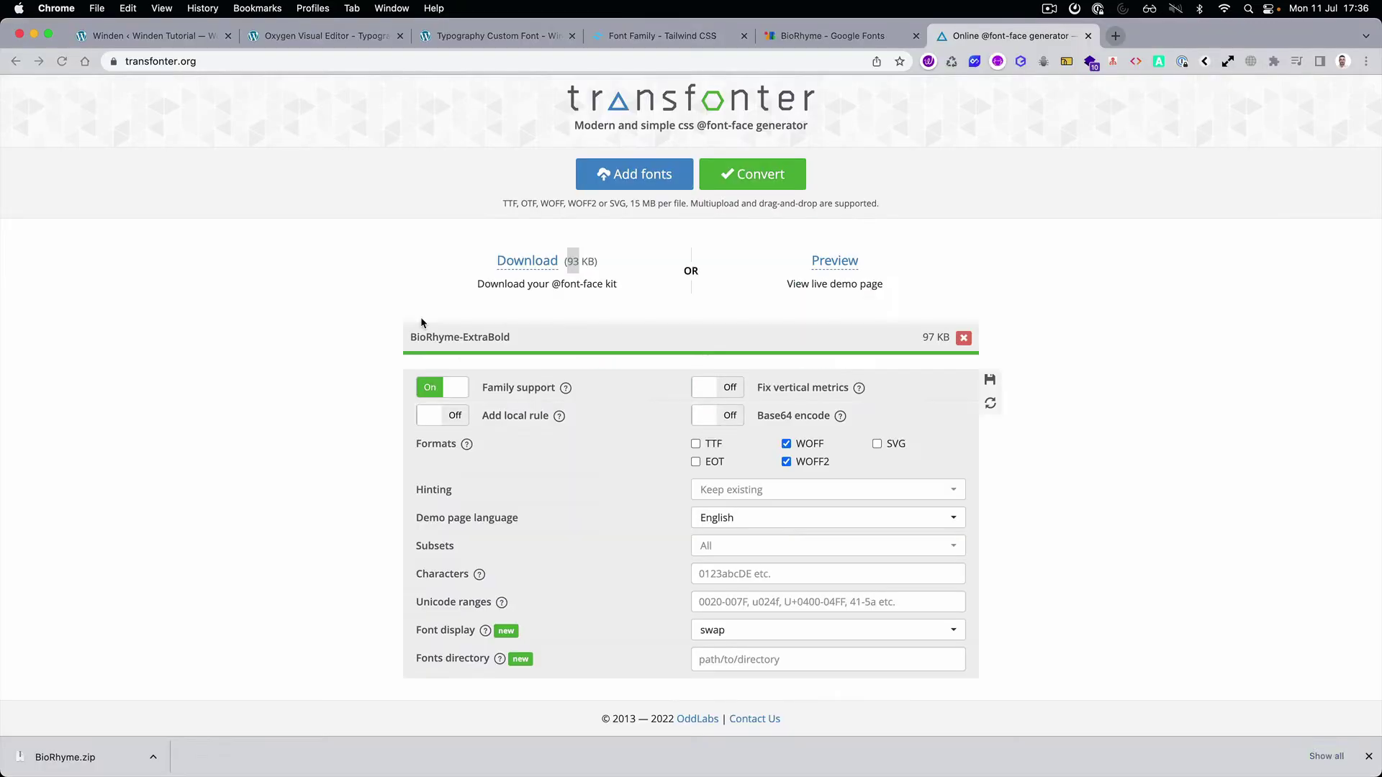
{"action": "left_click", "coordinate": [718, 548]}
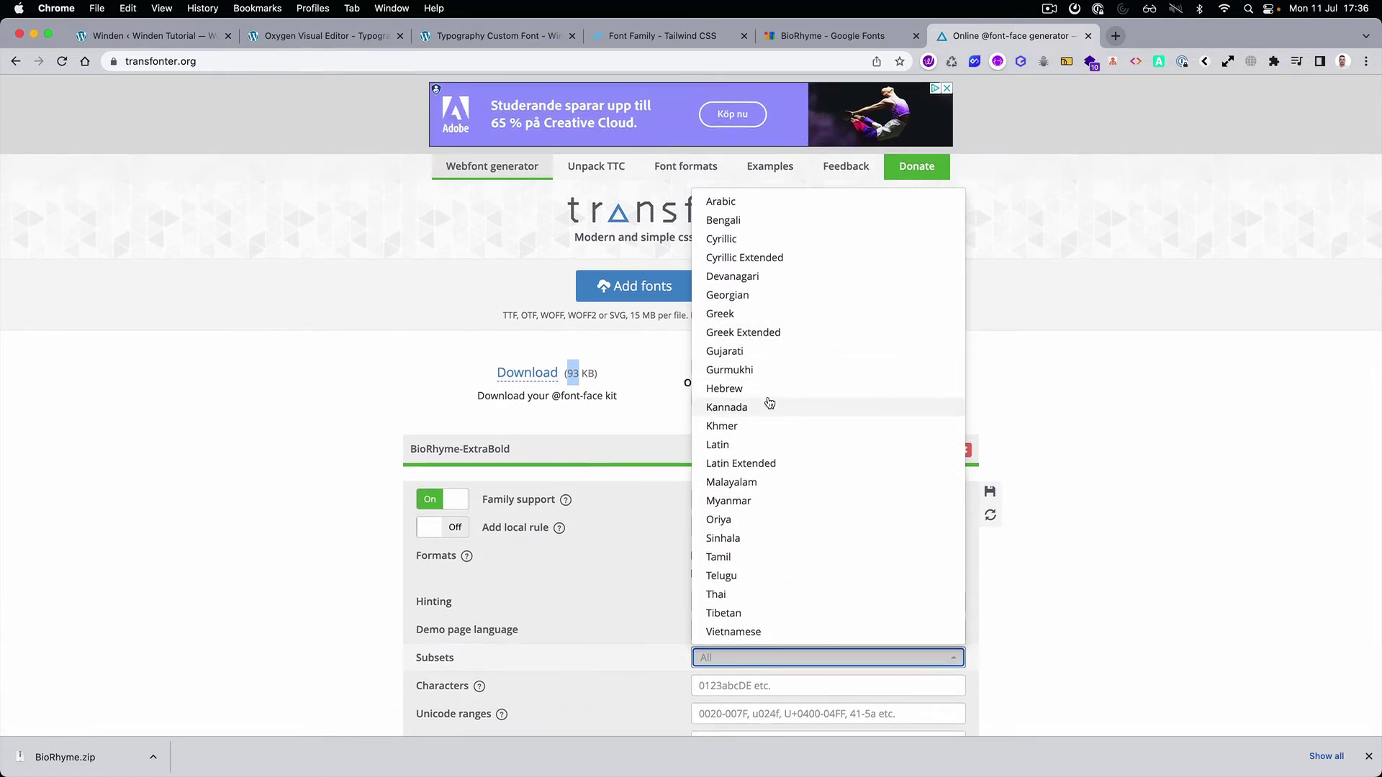
{"action": "left_click", "coordinate": [766, 446]}
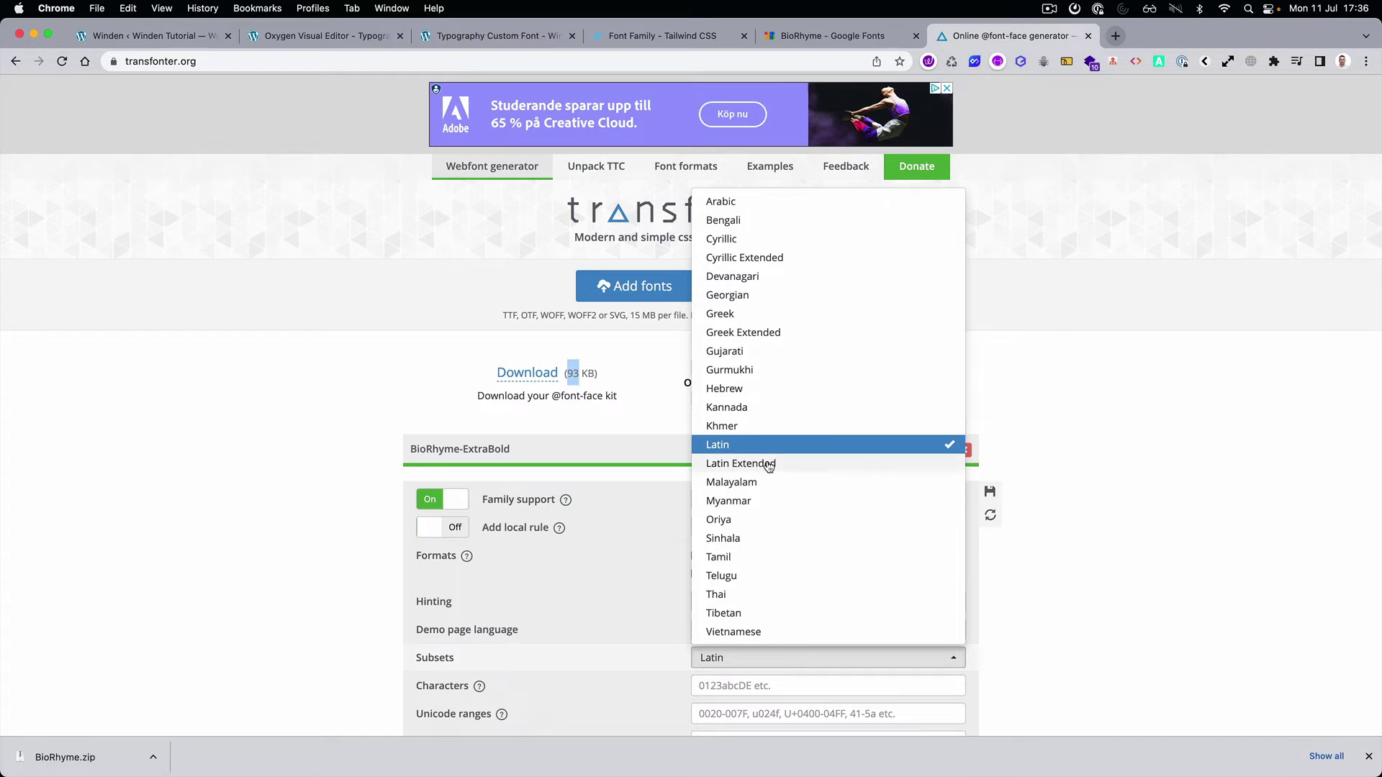
{"action": "left_click", "coordinate": [806, 447]}
{"action": "scroll", "coordinate": [747, 619], "scroll_direction": "down", "scroll_amount": 3}
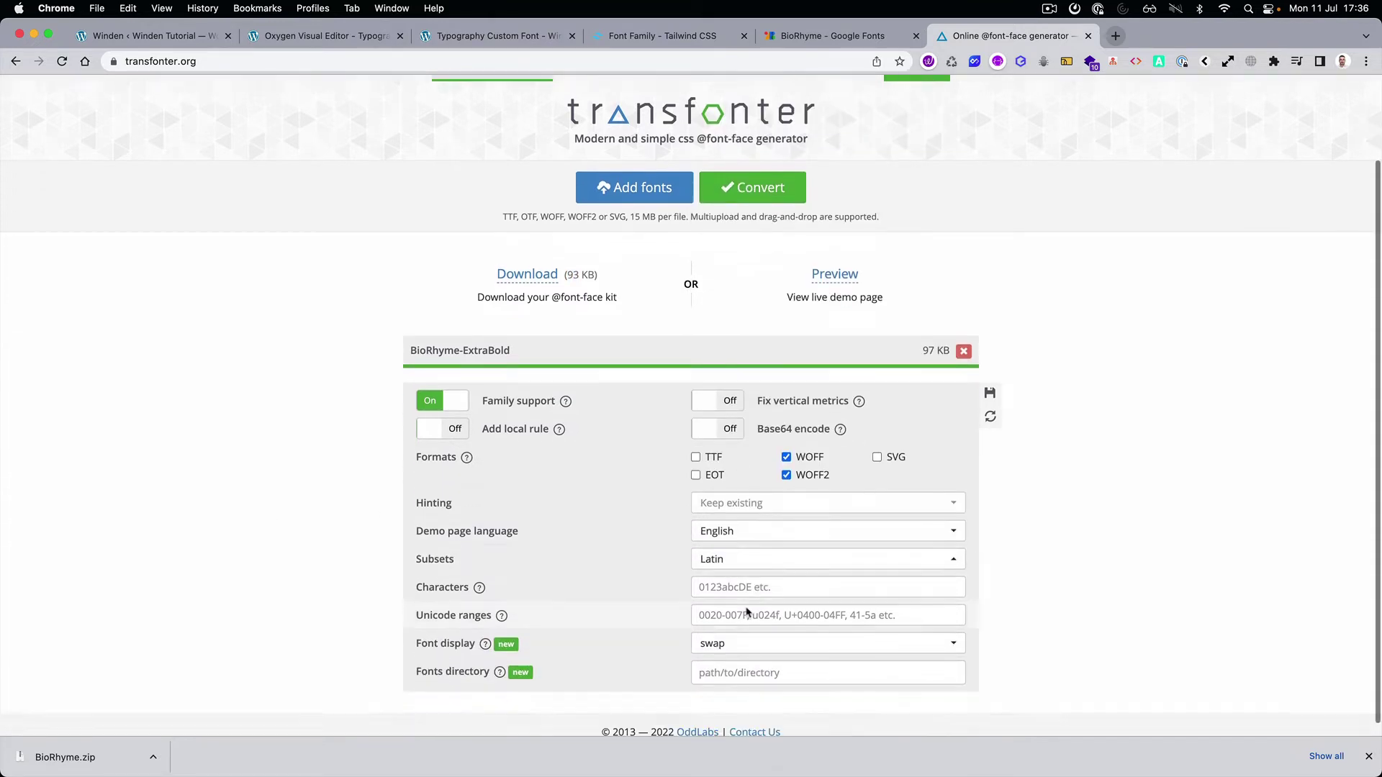
{"action": "left_click", "coordinate": [754, 175]}
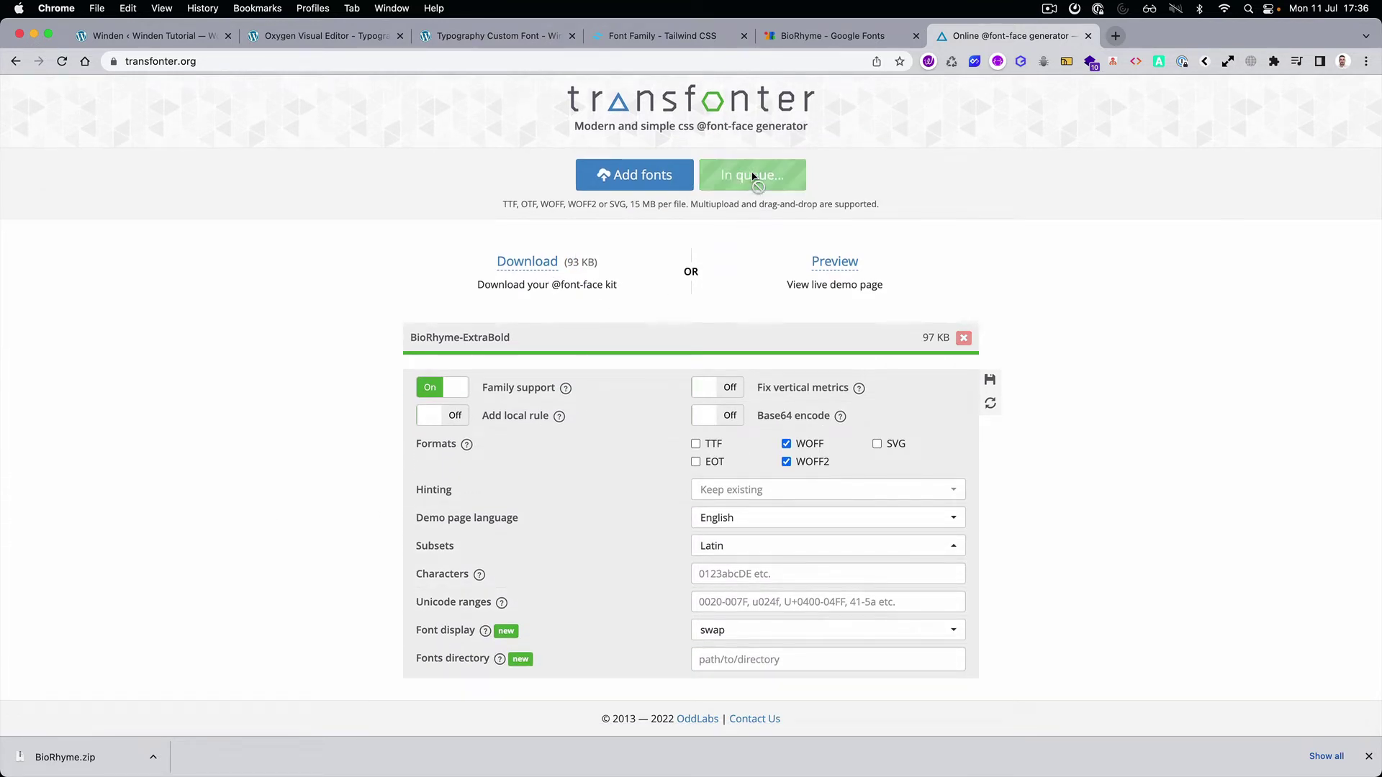
{"action": "double_click", "coordinate": [571, 261]}
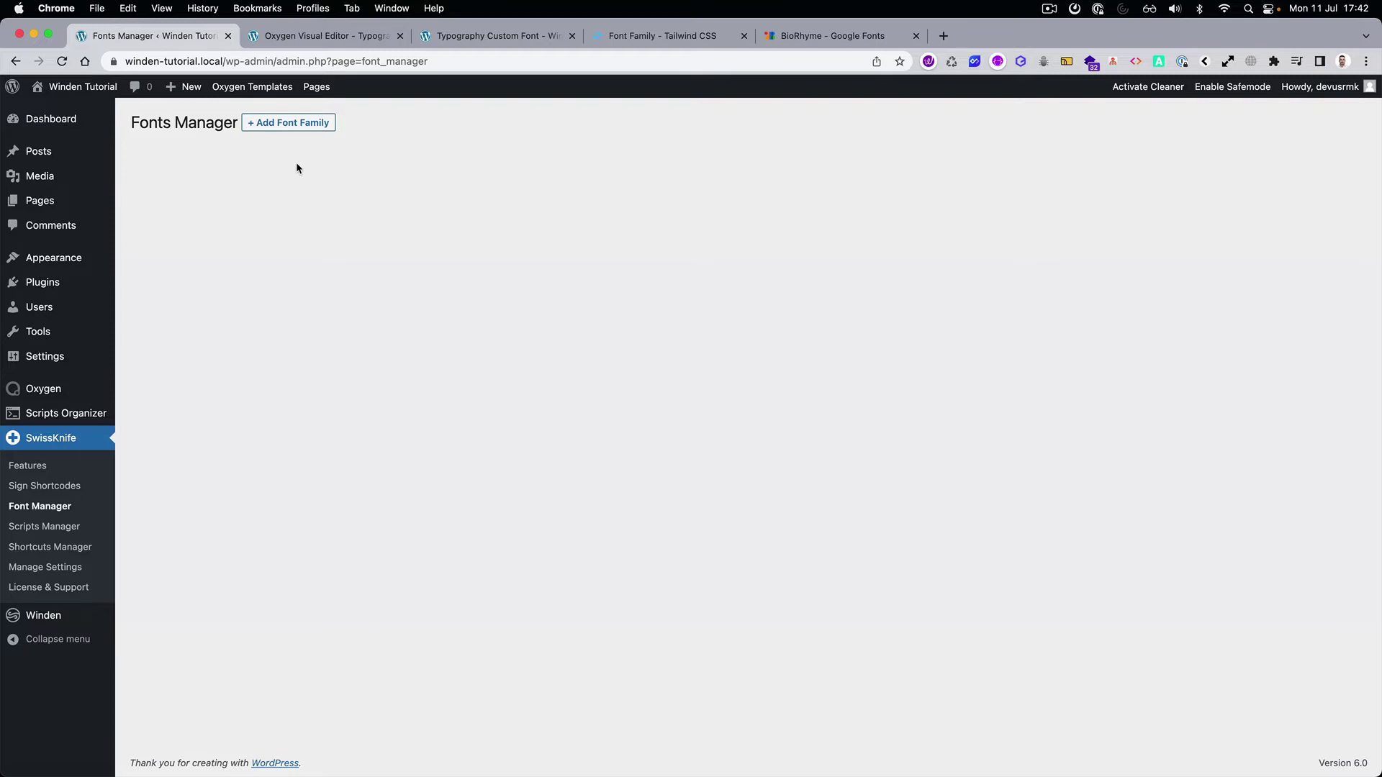
Create the Title font family and add a new face with weight 900
{"action": "left_click", "coordinate": [292, 124]}
{"action": "left_click", "coordinate": [248, 185]}
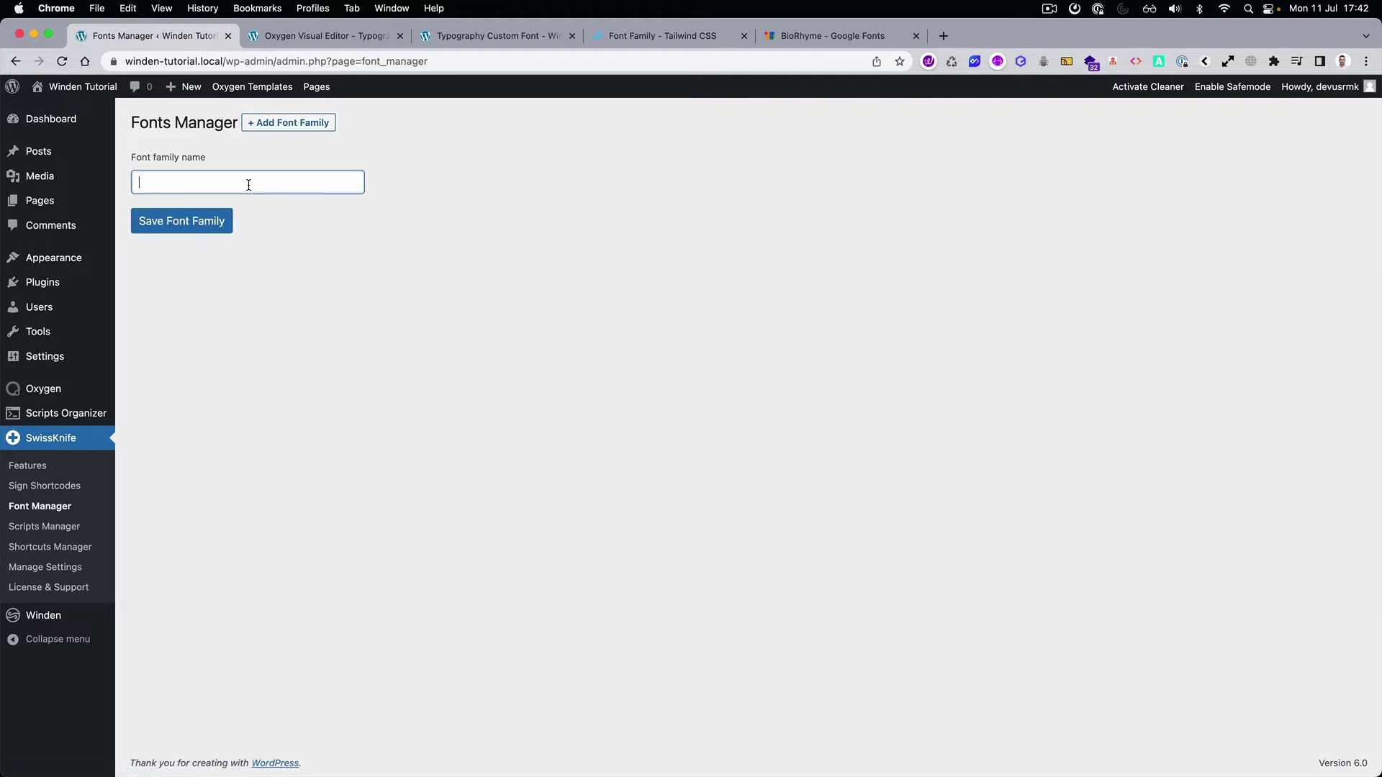
{"action": "left_click", "coordinate": [180, 225]}
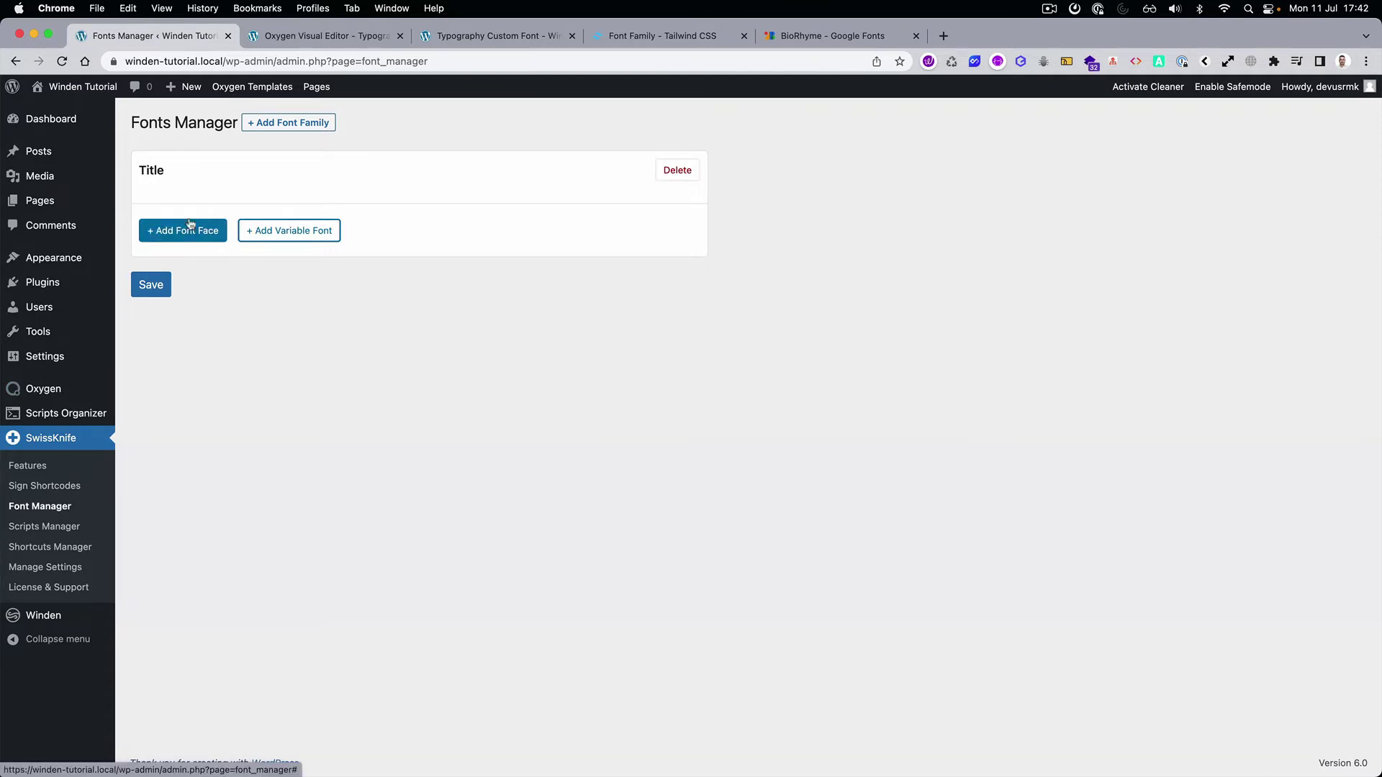
{"action": "left_click", "coordinate": [191, 233]}
{"action": "left_click", "coordinate": [196, 232]}
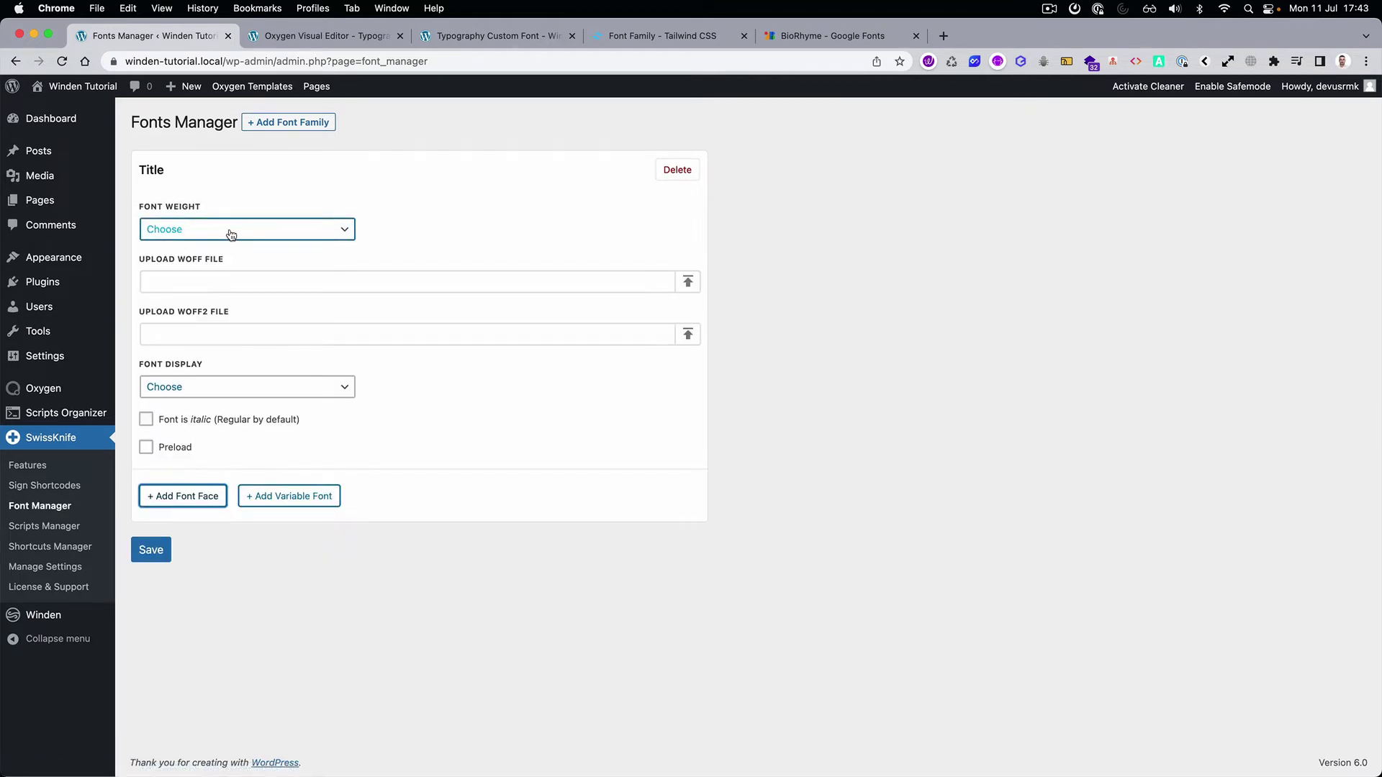
{"action": "left_click", "coordinate": [229, 231]}
{"action": "left_click", "coordinate": [230, 380]}
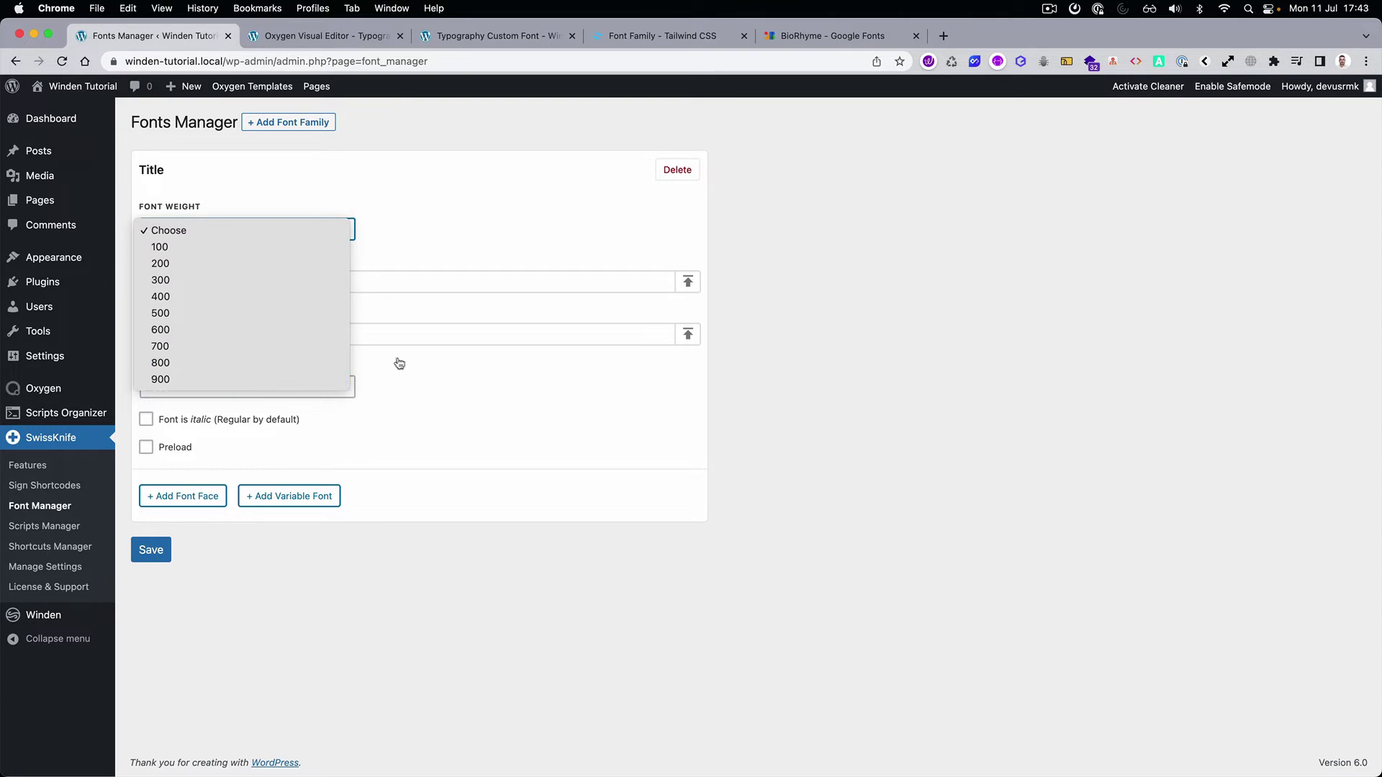
Upload the BioRhyme WOFF and WOFF2 files from the transfonter folder into the media library
{"action": "left_click", "coordinate": [688, 281]}
{"action": "key", "text": "super+Tab"}
{"action": "key", "text": "super+Tab"}
{"action": "key", "text": "super+Tab"}
{"action": "key", "text": "super+Tab"}
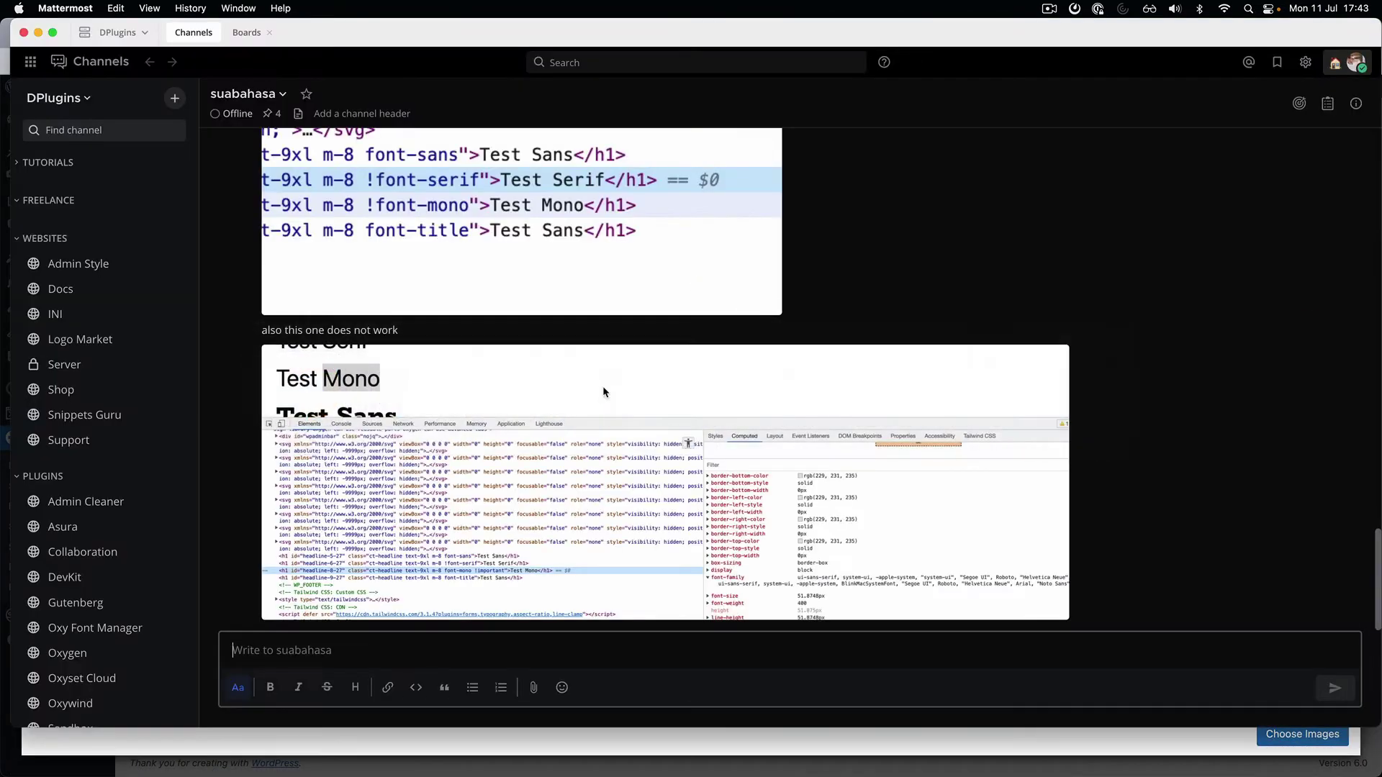
{"action": "key", "text": "super+Tab"}
{"action": "left_click", "coordinate": [677, 395]}
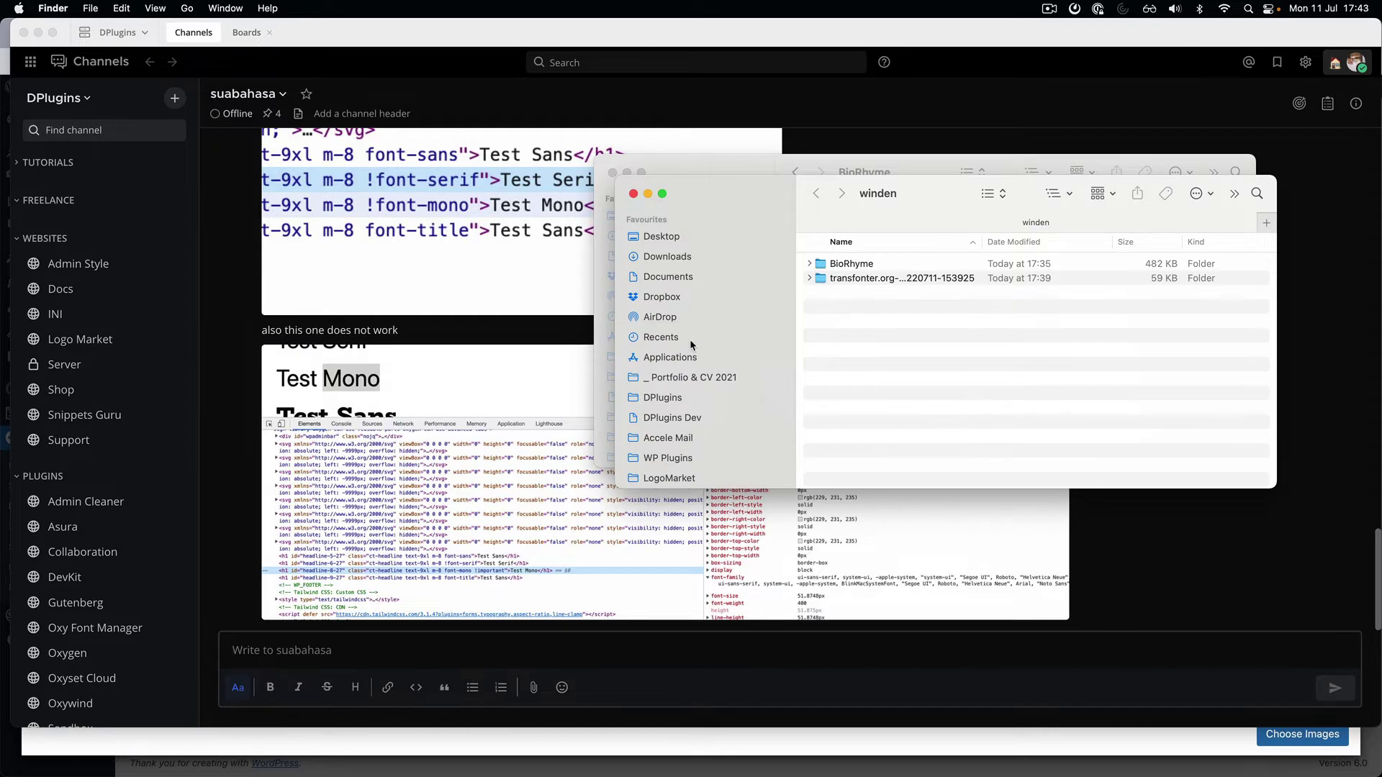
{"action": "key", "text": "super+Tab"}
{"action": "left_click", "coordinate": [486, 389]}
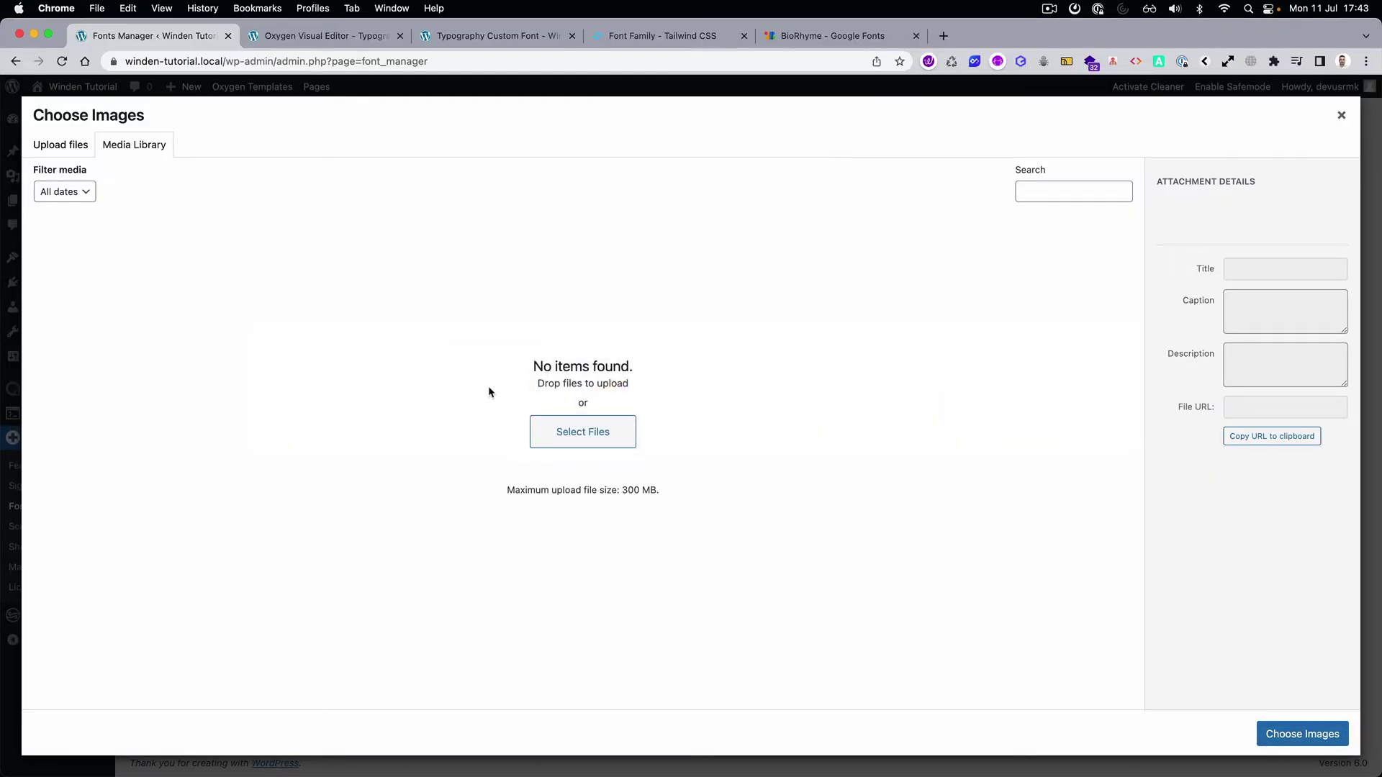
{"action": "key", "text": "super+Tab"}
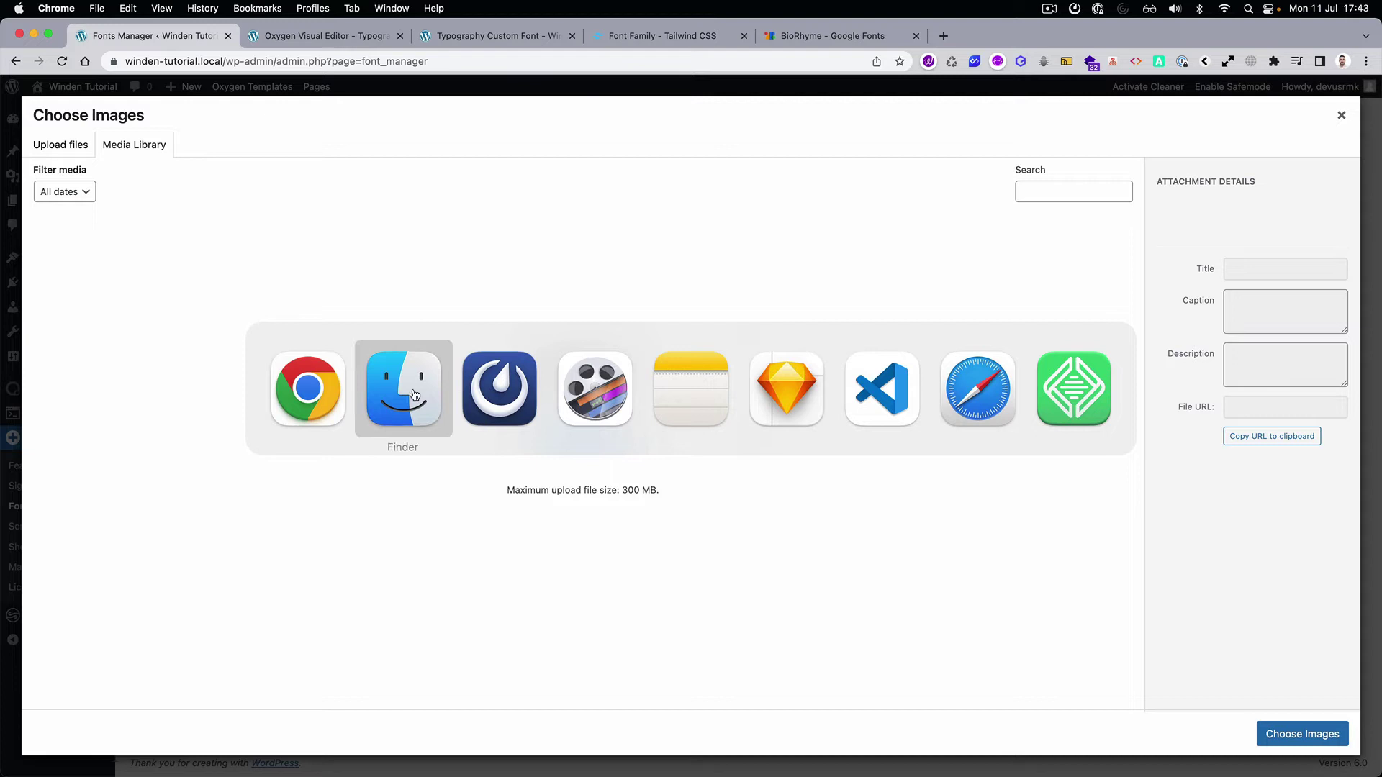
{"action": "left_click", "coordinate": [414, 394]}
{"action": "left_click", "coordinate": [809, 279]}
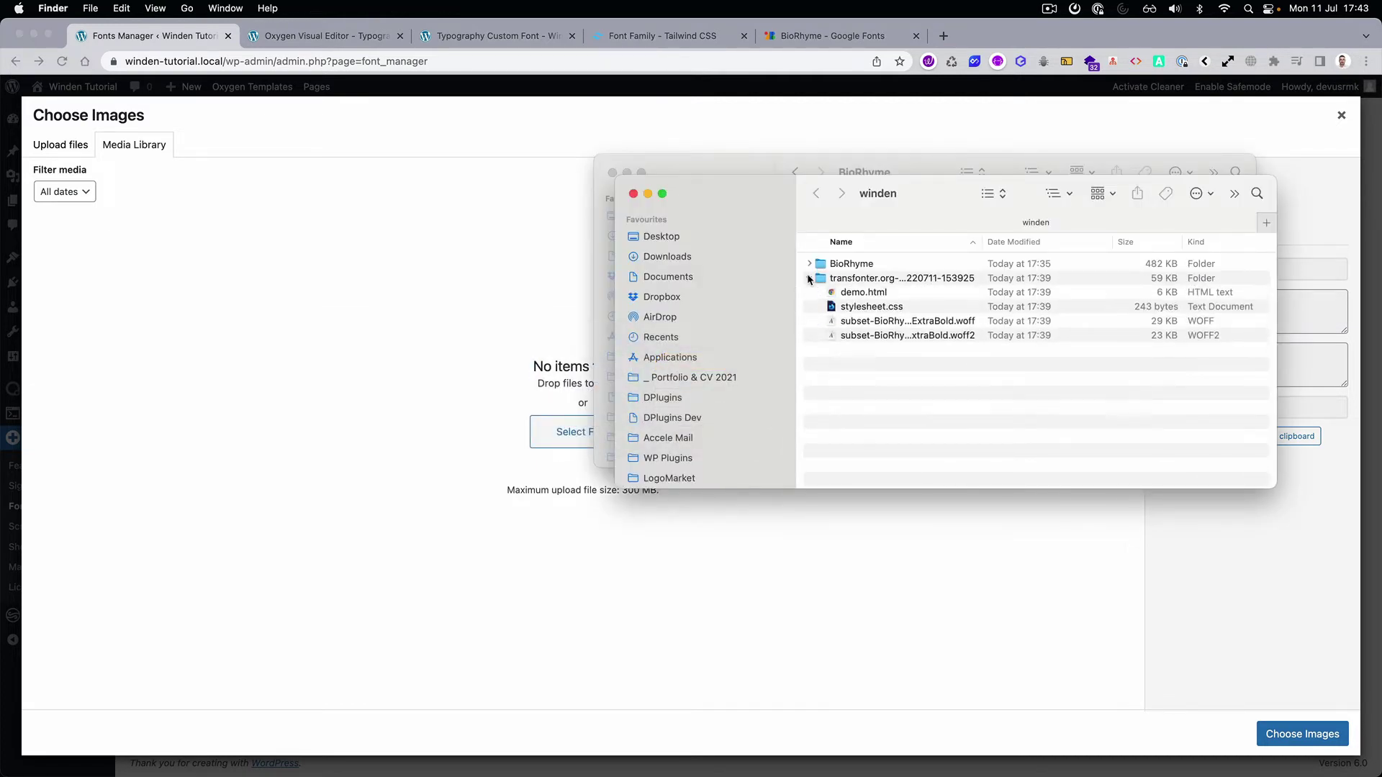
{"action": "left_click_drag", "start_coordinate": [890, 357], "coordinate": [435, 317]}
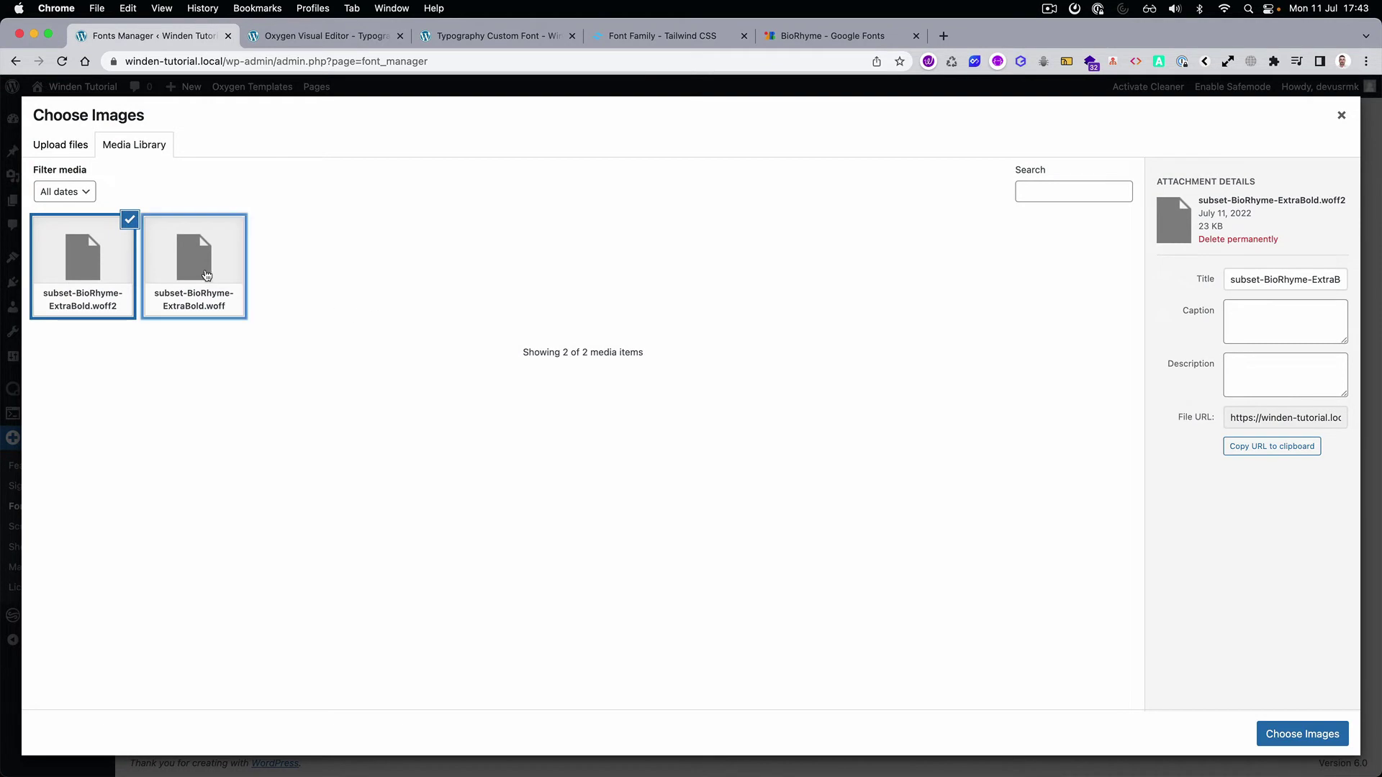
Assign the .woff and .woff2 files to the face, set font display to Swap, and save
{"action": "left_click", "coordinate": [206, 275]}
{"action": "left_click", "coordinate": [1279, 734]}
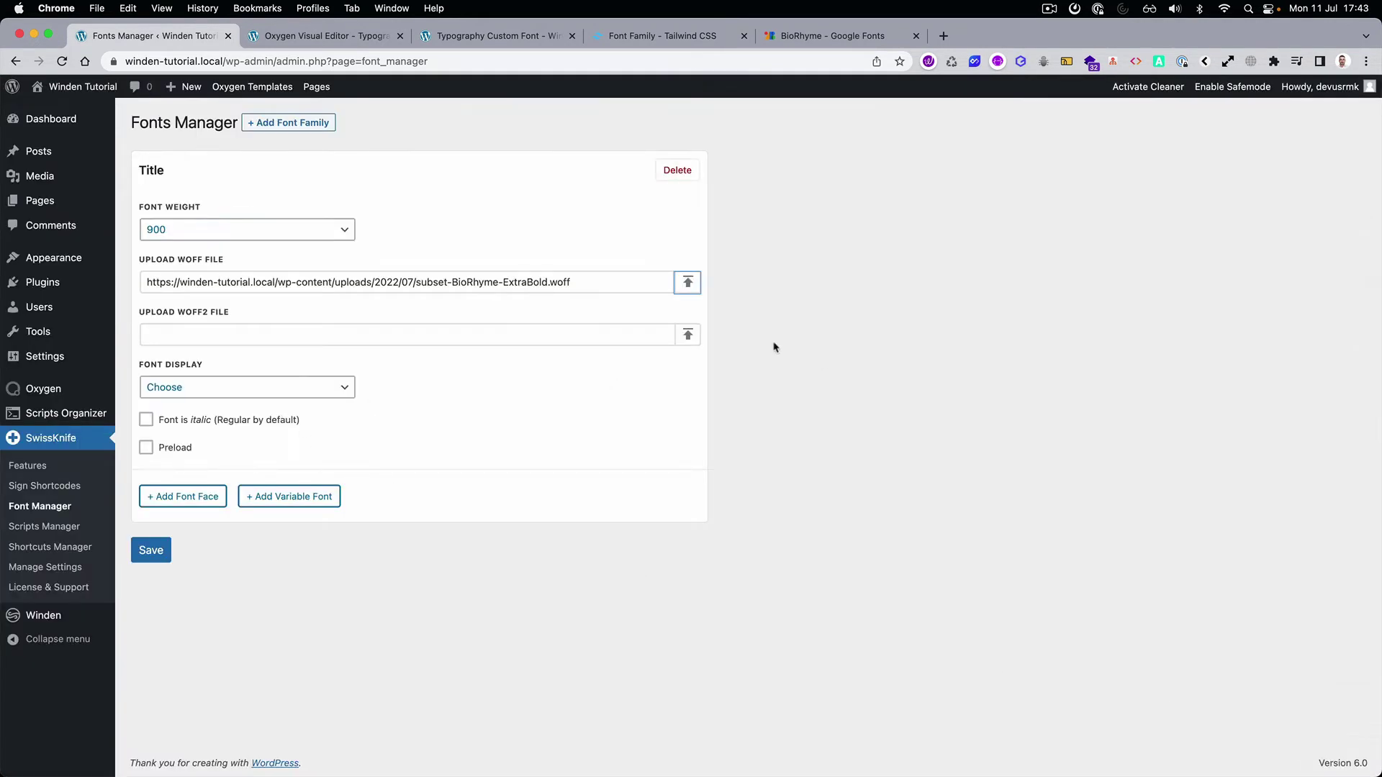
{"action": "left_click", "coordinate": [688, 335]}
{"action": "left_click", "coordinate": [121, 250]}
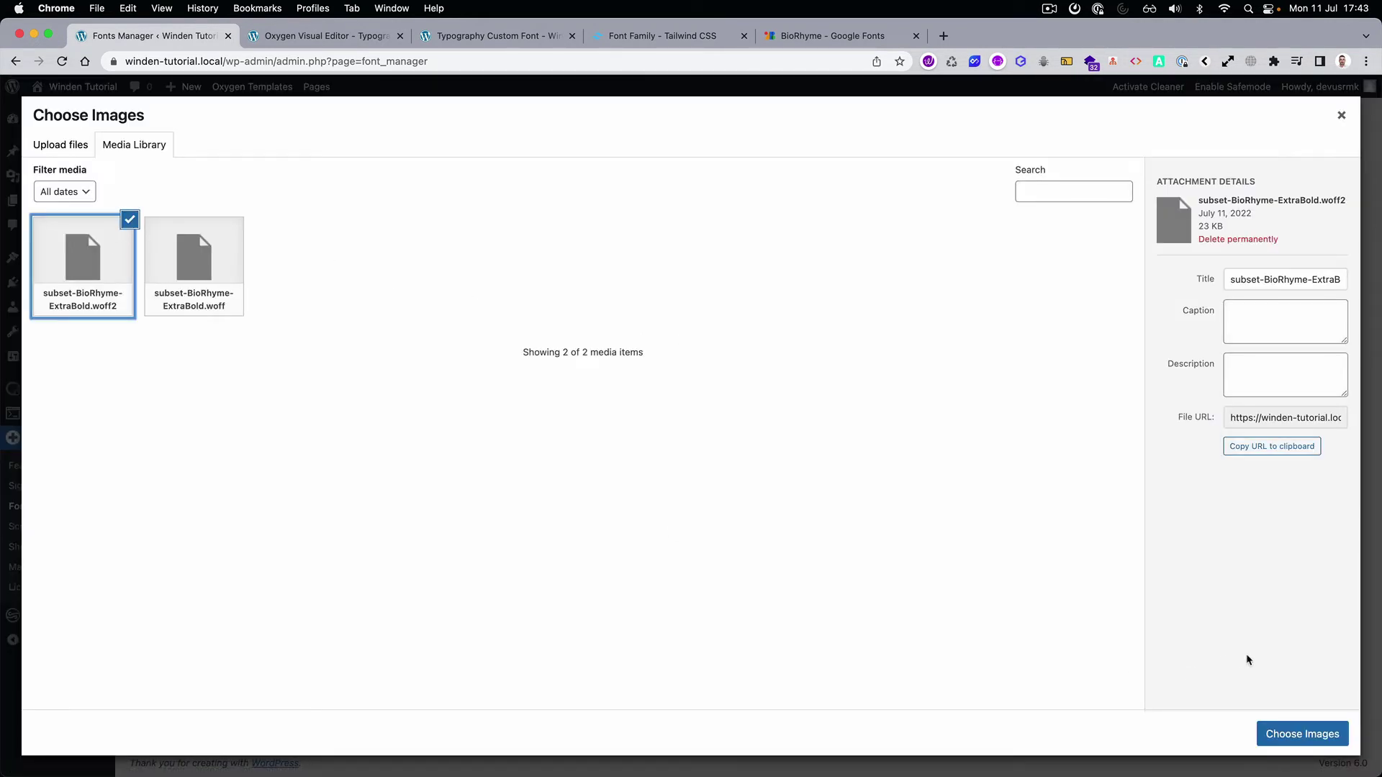
{"action": "left_click", "coordinate": [1321, 734]}
{"action": "left_click", "coordinate": [186, 388]}
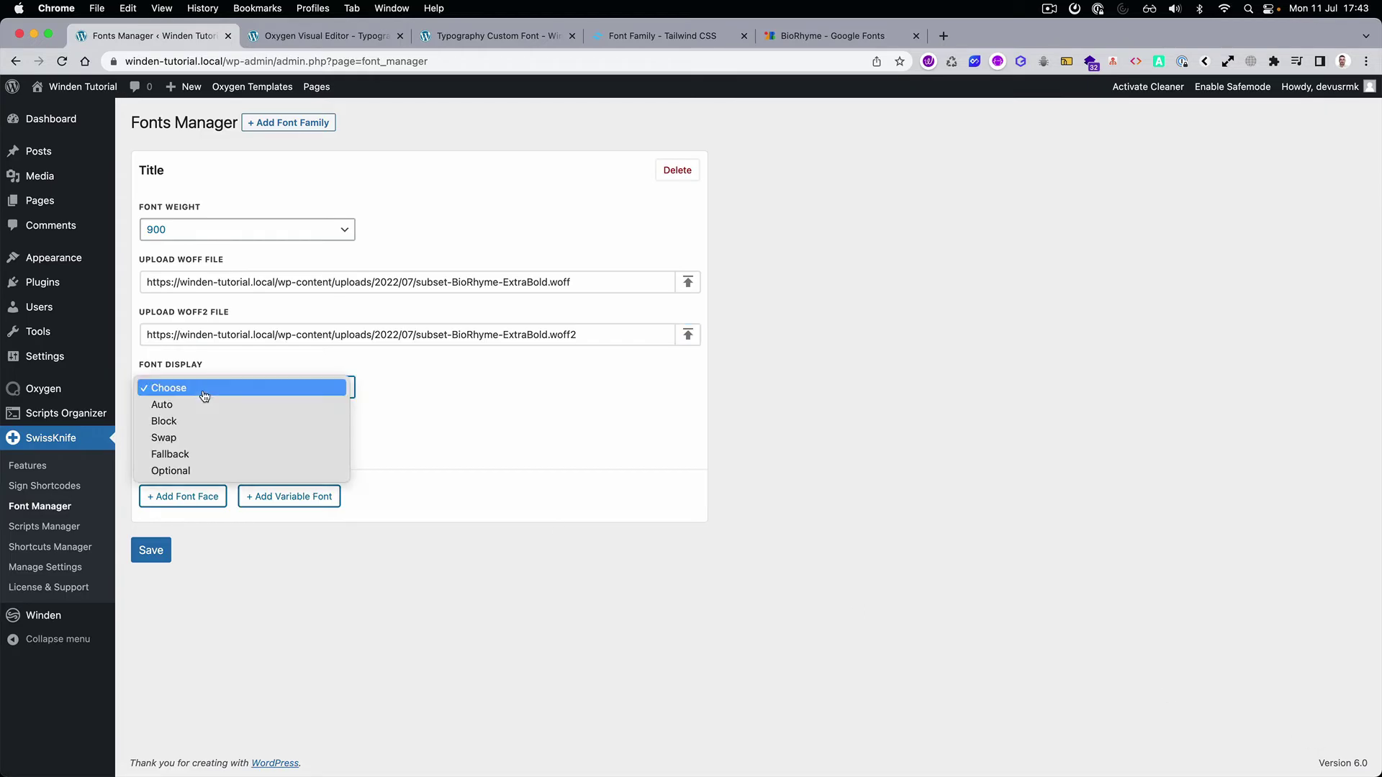
{"action": "left_click", "coordinate": [212, 441]}
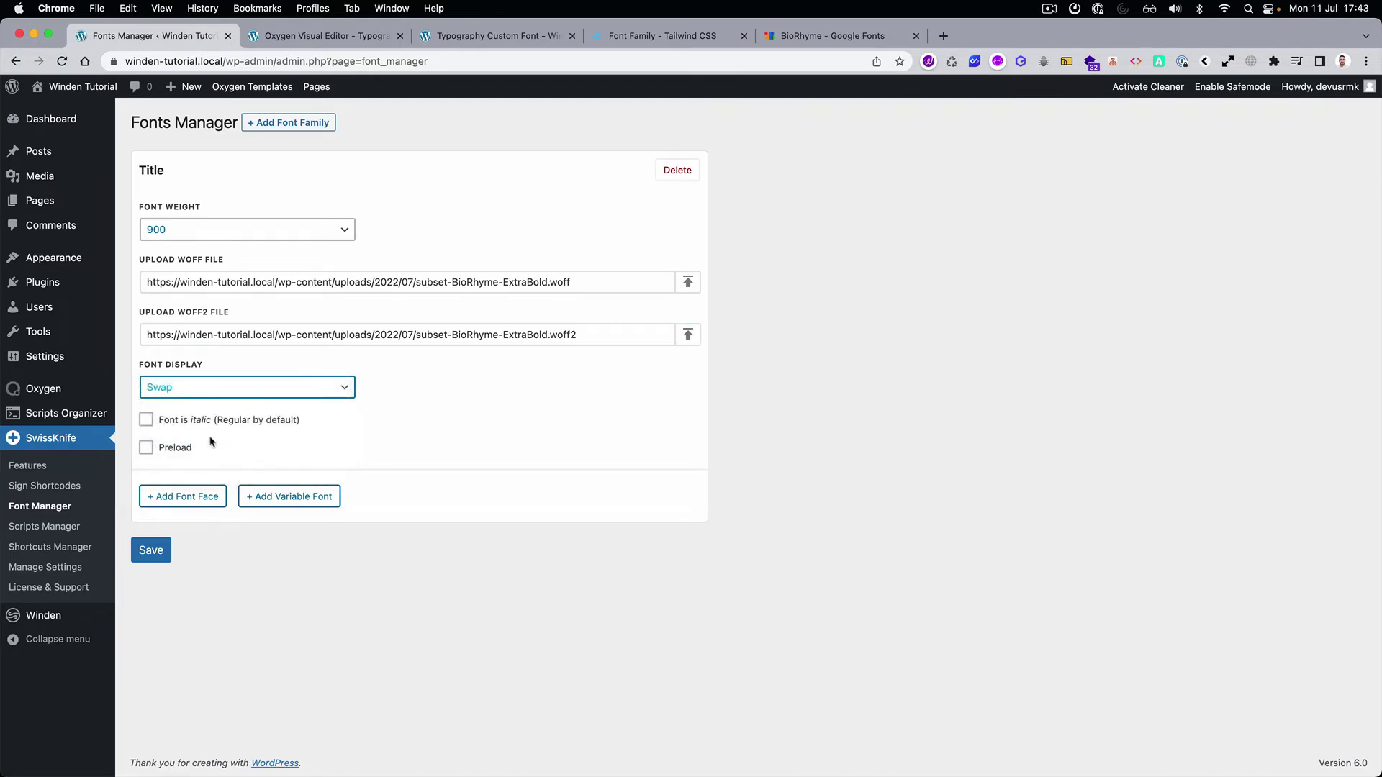
{"action": "left_click", "coordinate": [151, 550]}
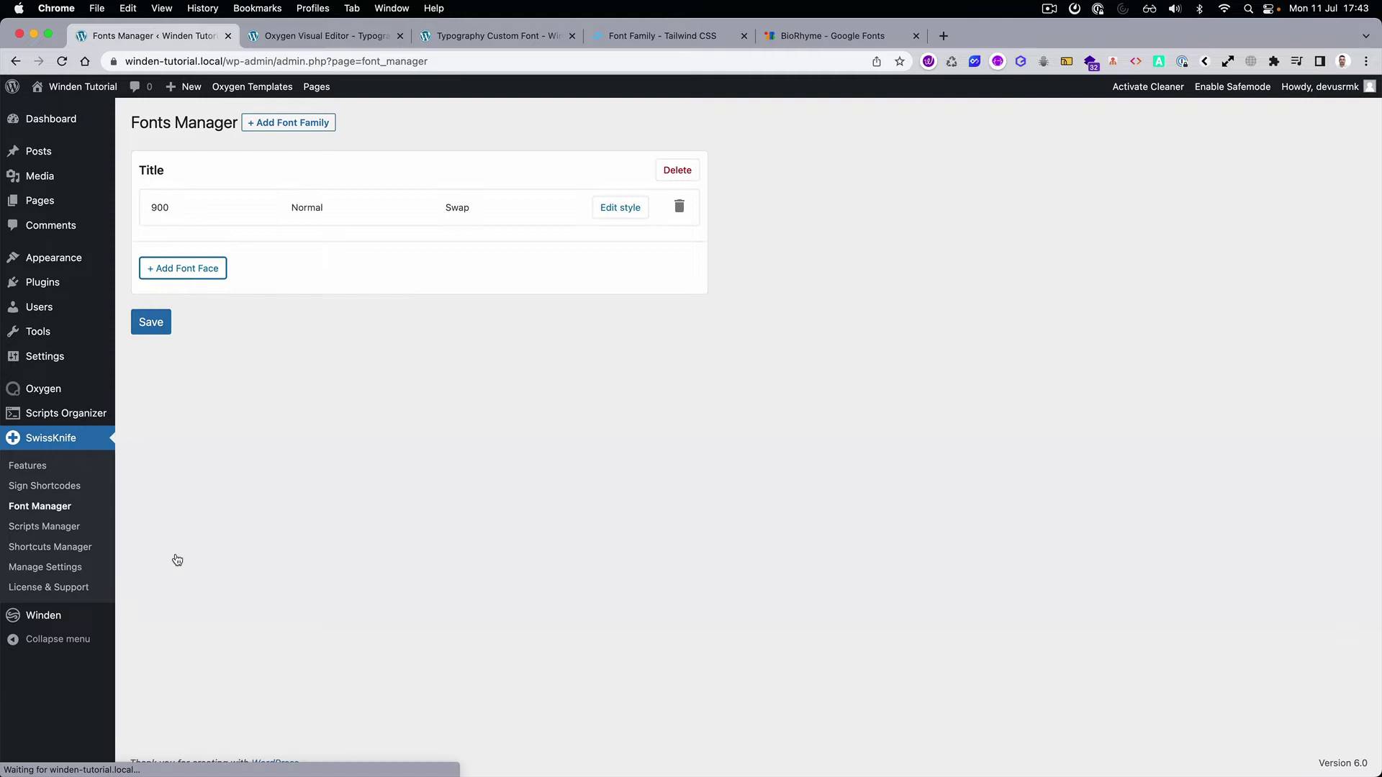
{"action": "left_click", "coordinate": [524, 36]}
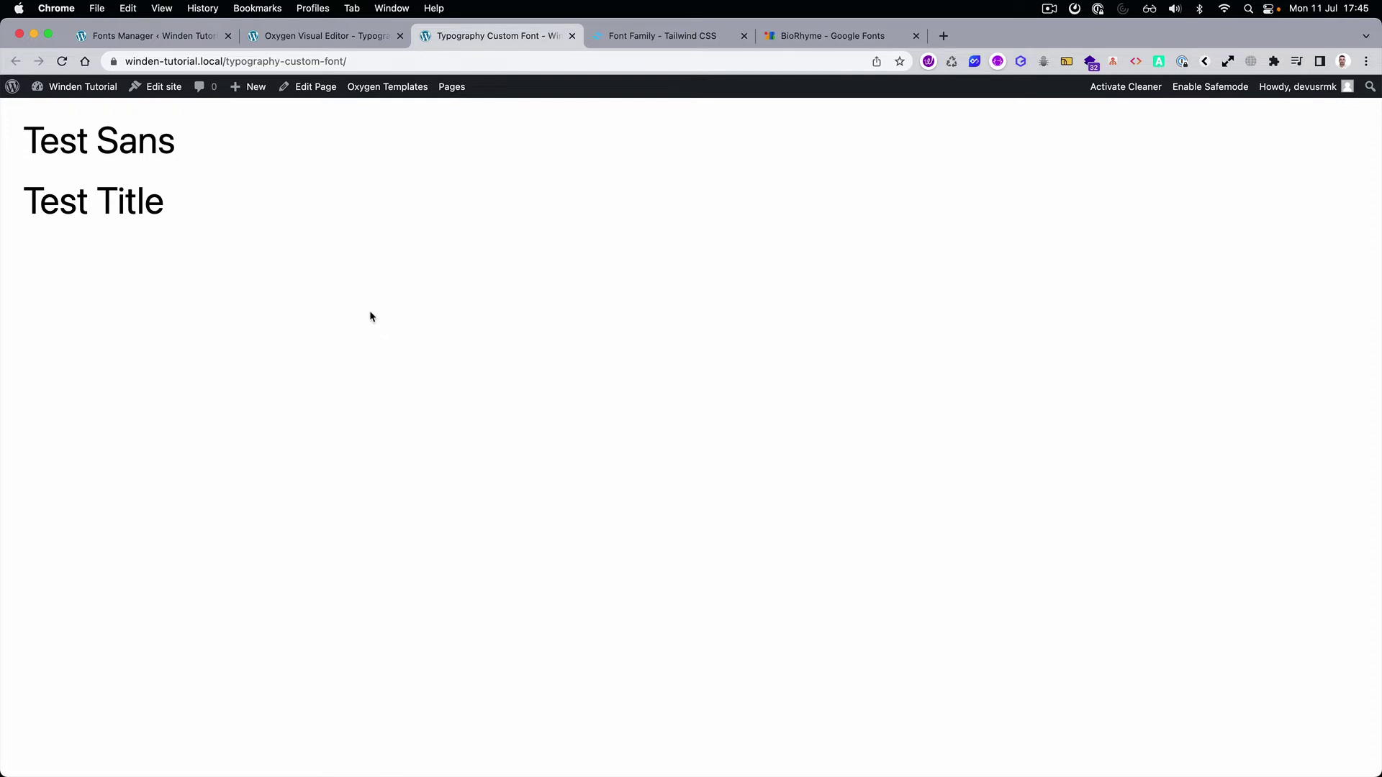
{"action": "key", "text": "super+r"}
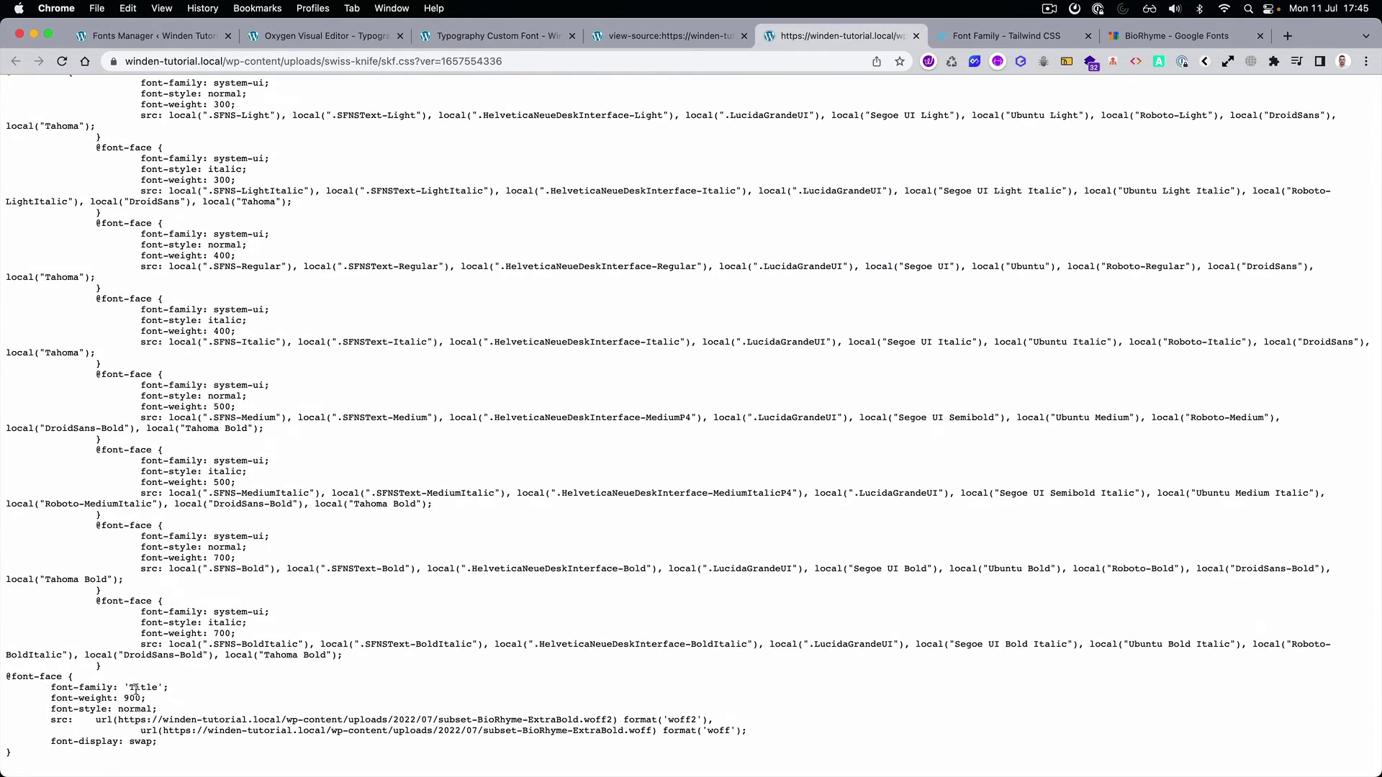
{"action": "left_click_drag", "start_coordinate": [131, 687], "coordinate": [151, 687]}
{"action": "key", "text": "ctrl+Tab"}
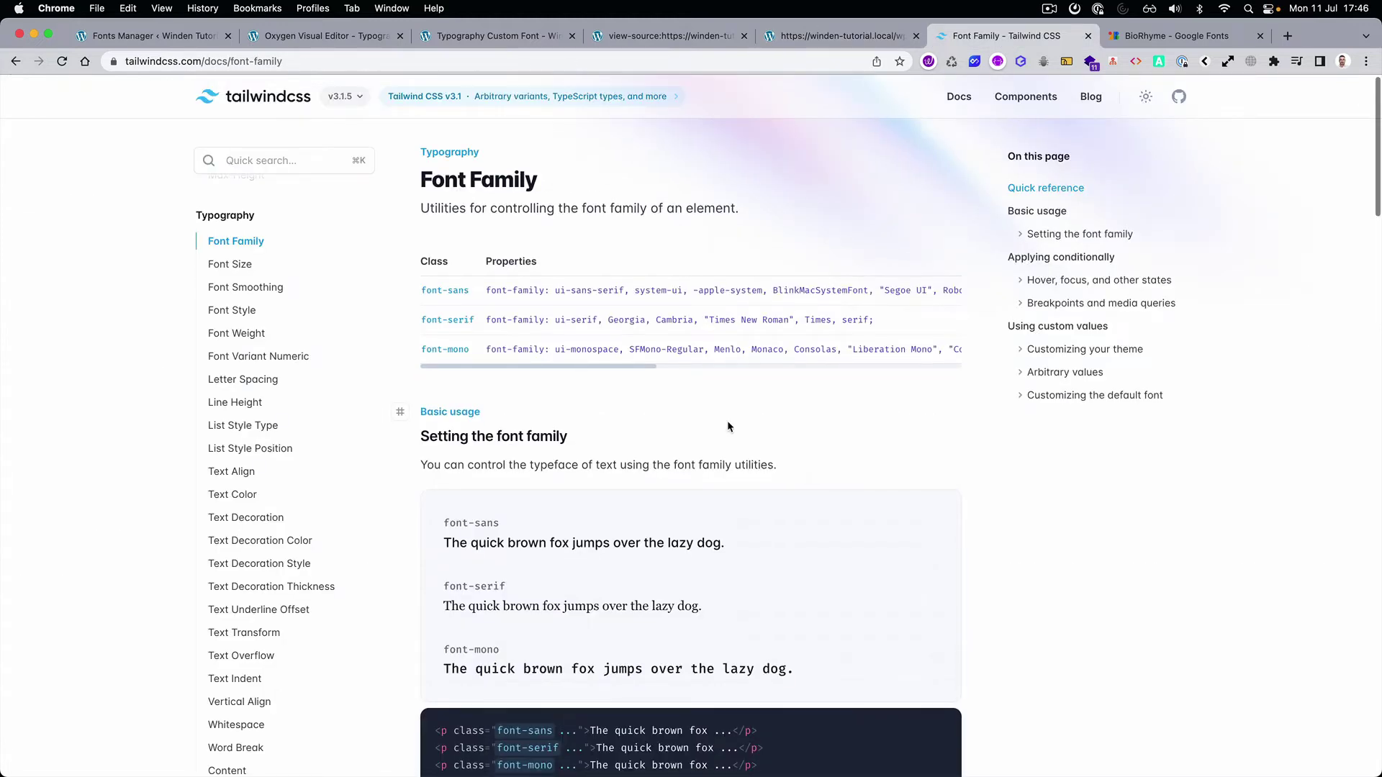
Locate the fontFamily key and Oswald 'display' example under Tailwind's Customizing your theme
{"action": "scroll", "coordinate": [728, 425], "scroll_direction": "down", "scroll_amount": 10}
{"action": "scroll", "coordinate": [727, 416], "scroll_direction": "down", "scroll_amount": 9}
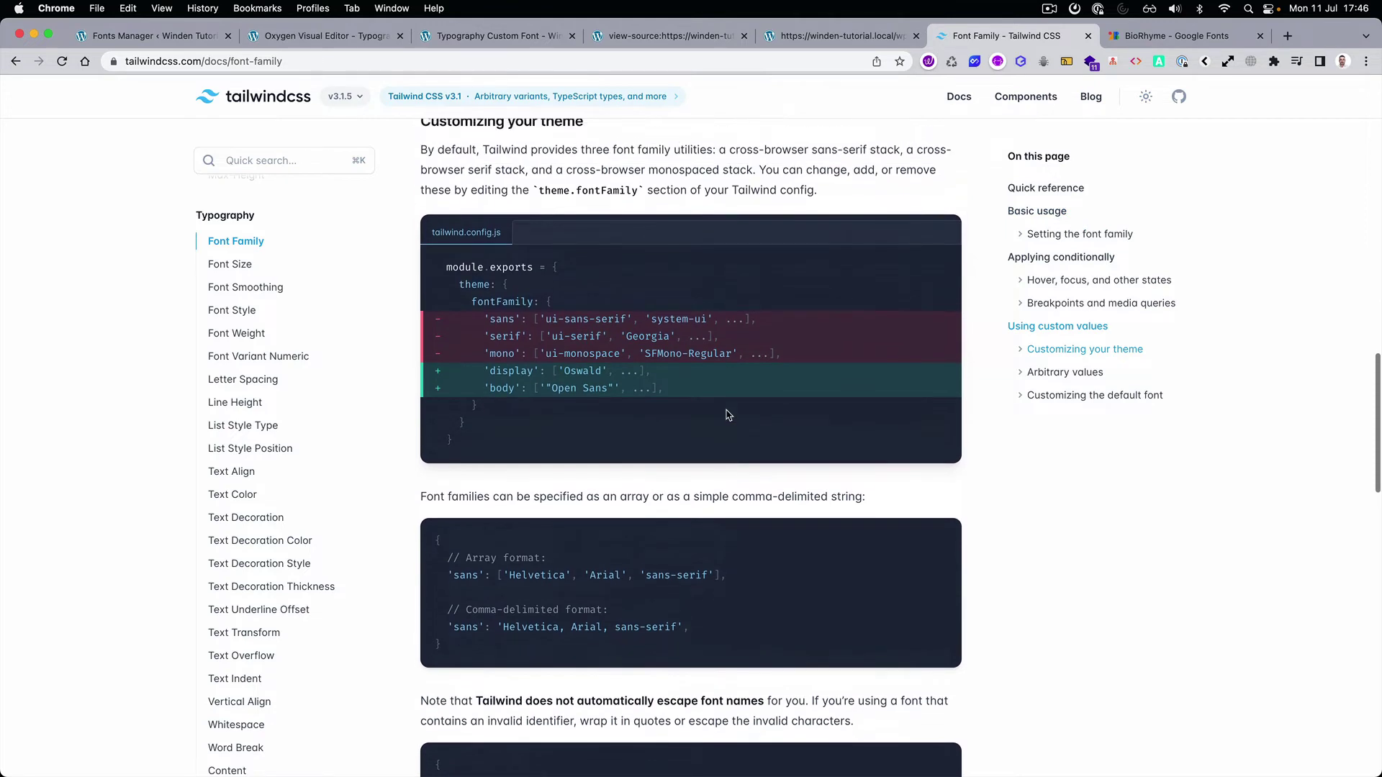
{"action": "left_click_drag", "start_coordinate": [484, 370], "coordinate": [675, 375]}
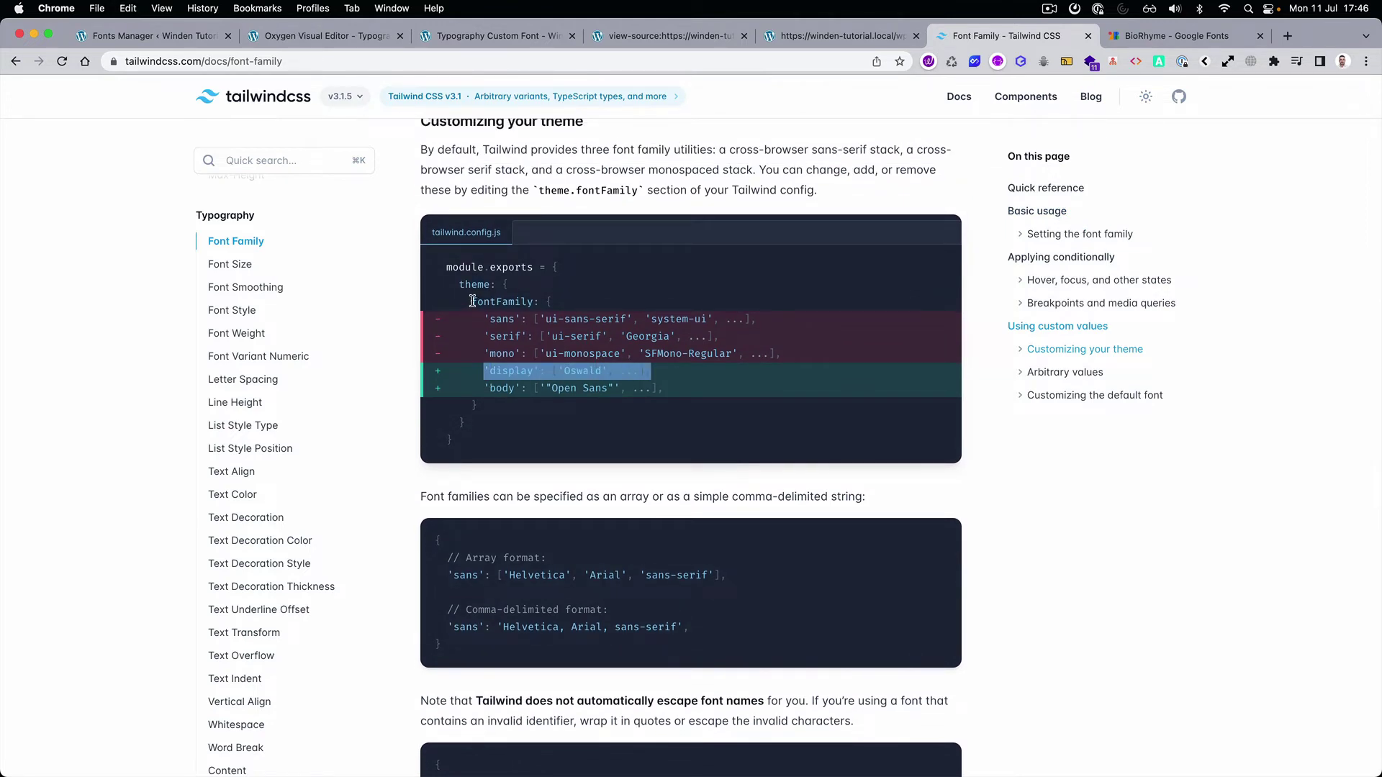
{"action": "left_click_drag", "start_coordinate": [472, 301], "coordinate": [545, 300]}
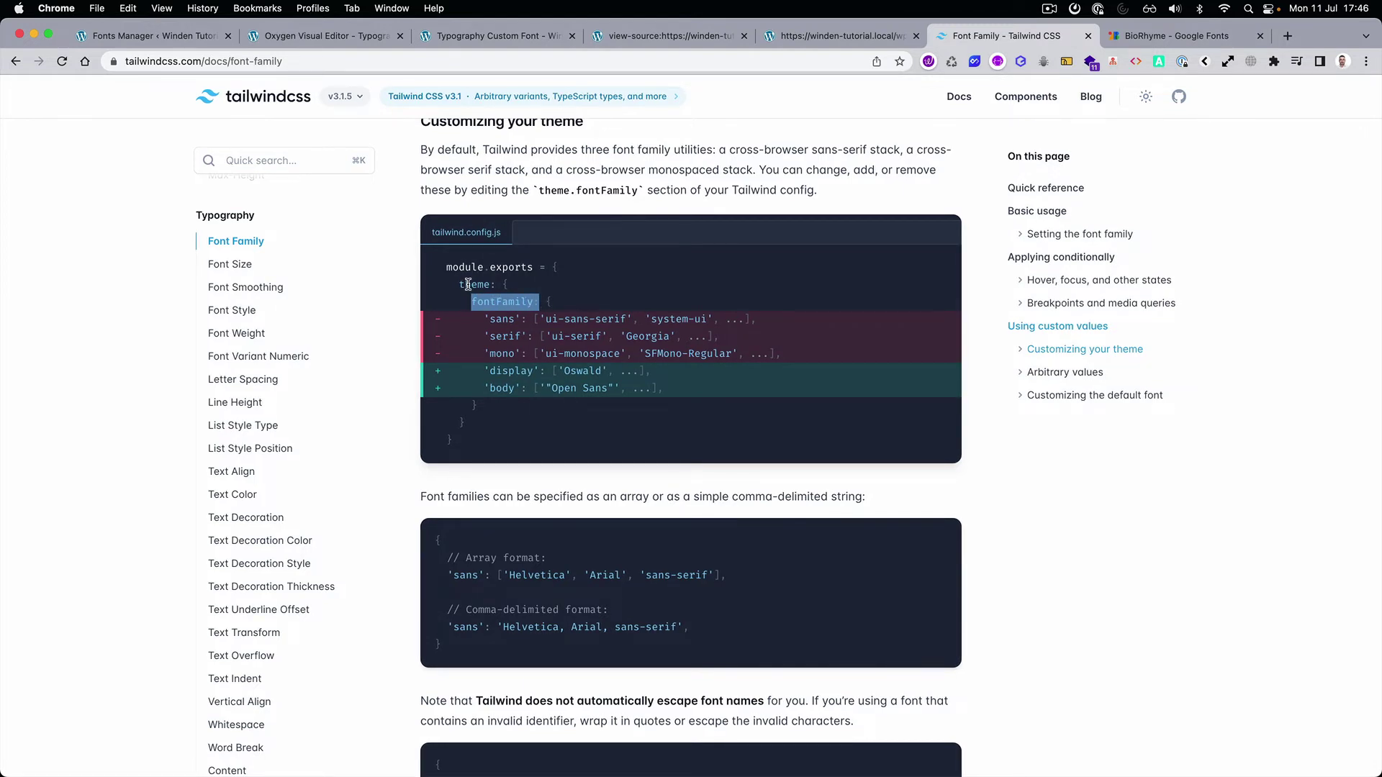
{"action": "scroll", "coordinate": [602, 308], "scroll_direction": "up", "scroll_amount": 1}
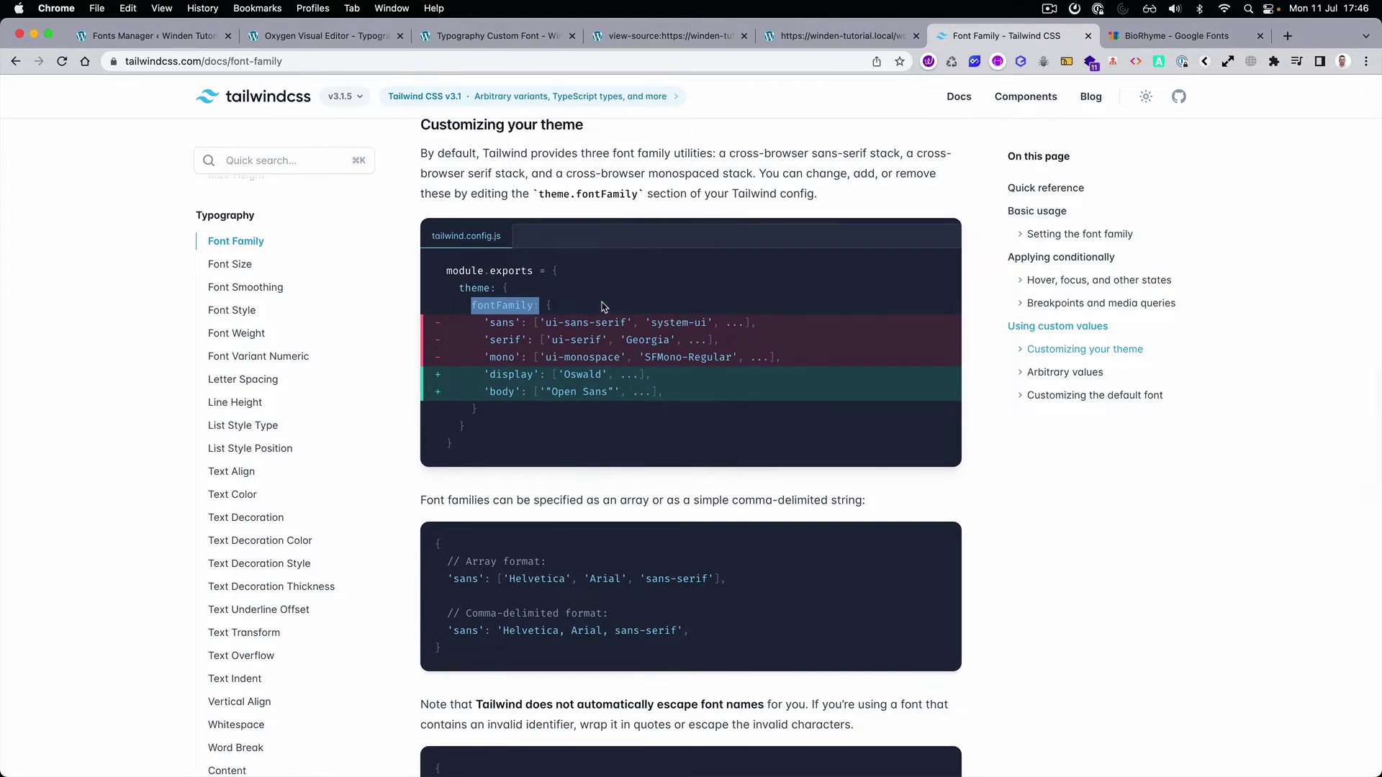
{"action": "key", "text": "super+Tab"}
{"action": "key", "text": "super+Tab"}
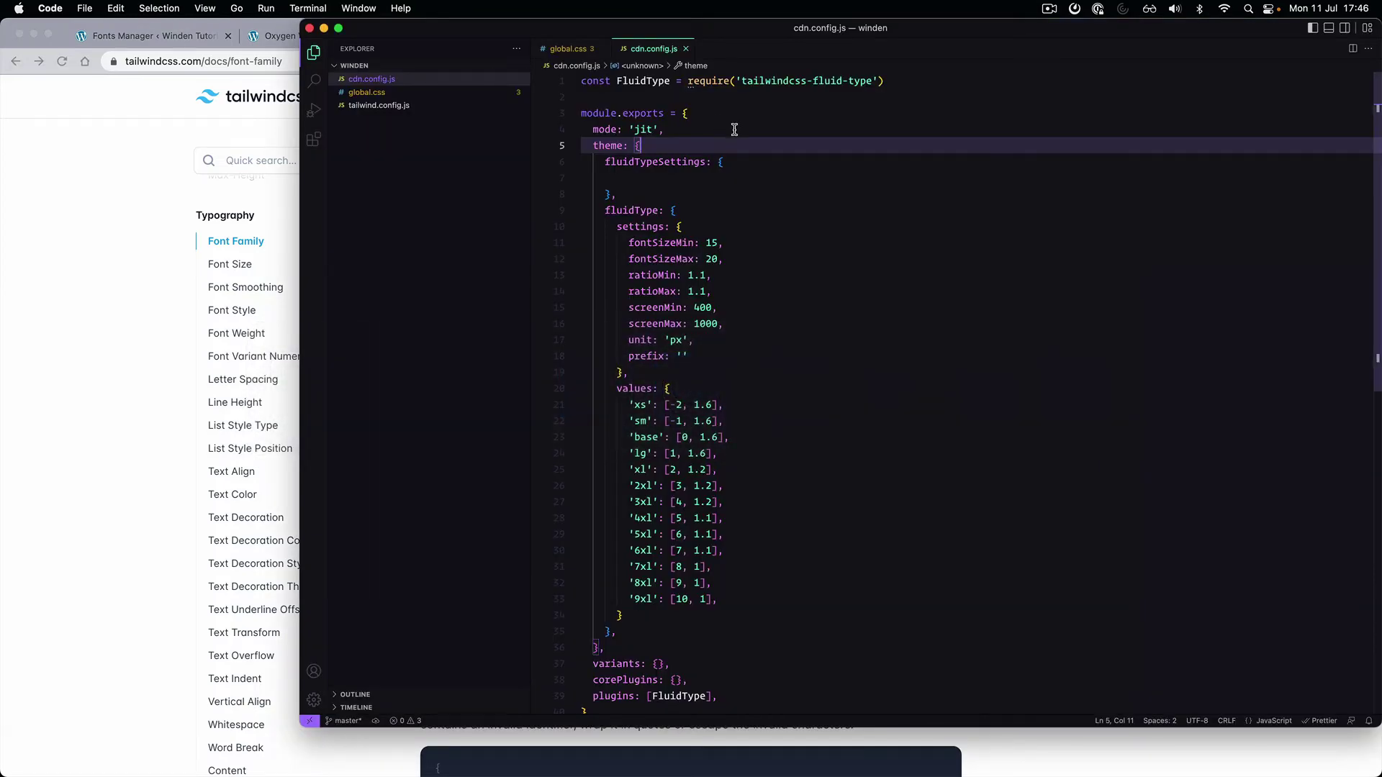
Add an empty fontFamily: { }, block under theme in cdn.config.js
{"action": "key", "text": "Return"}
{"action": "type", "text": "fontFamily:"}
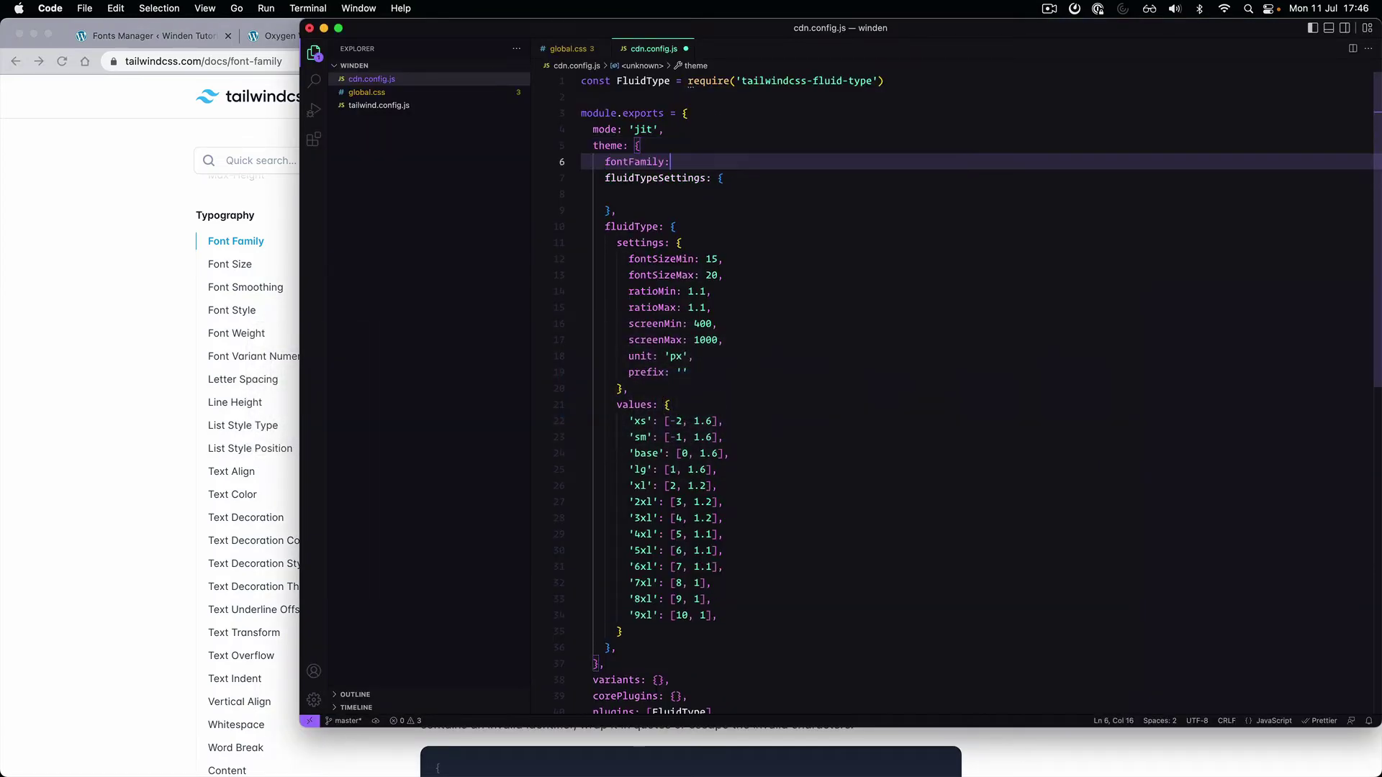
{"action": "type", "text": "{"}
{"action": "key", "text": "Return"}
{"action": "key", "text": "Down"}
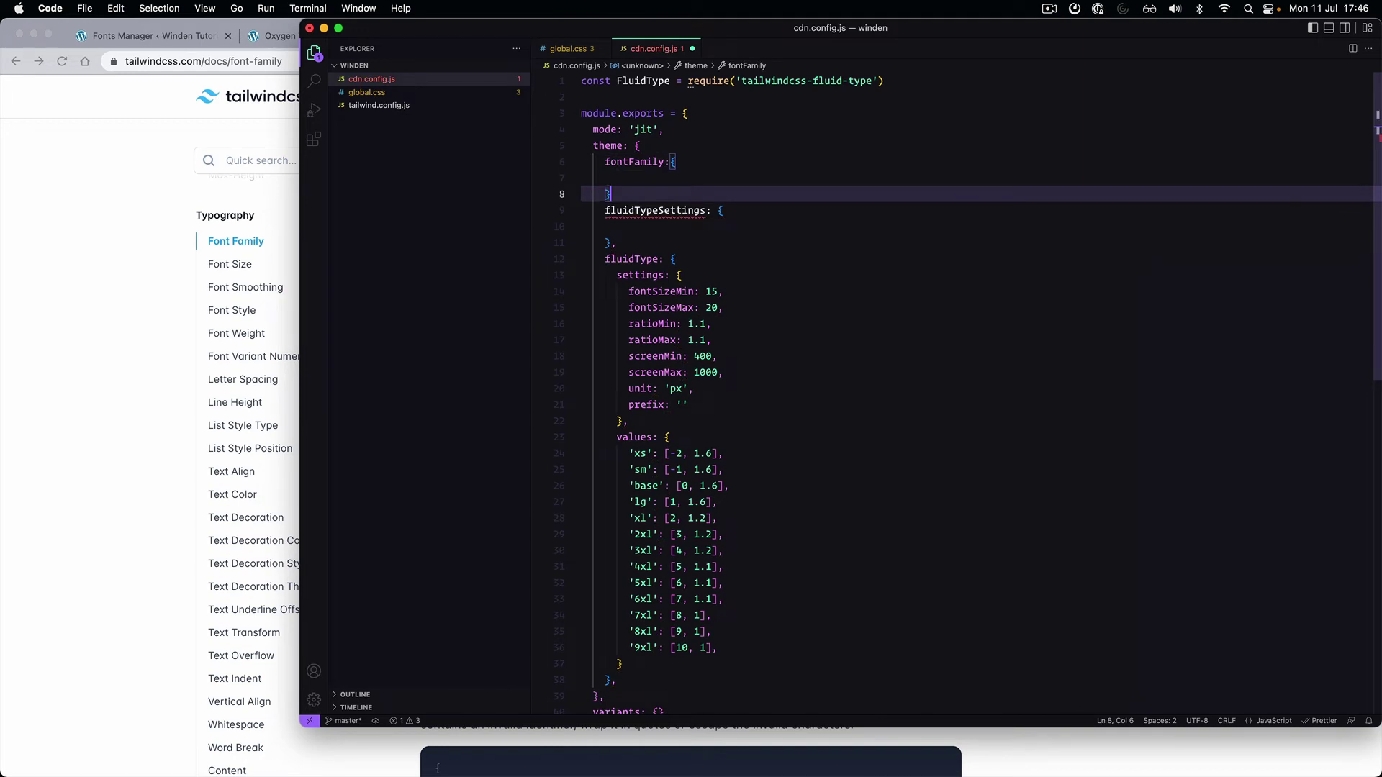
{"action": "type", "text": ","}
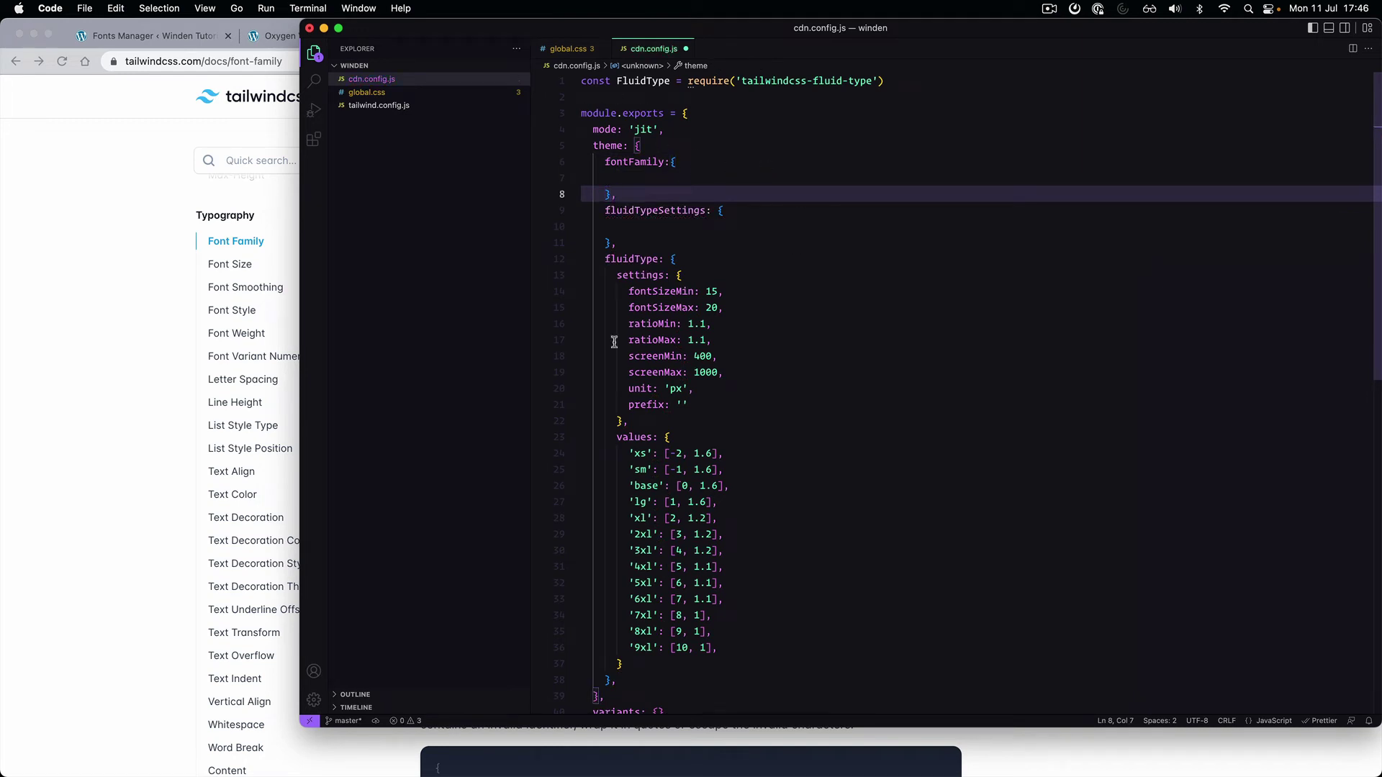
Review the Winden settings page in Chrome, then place the cursor inside fontFamily
{"action": "left_click", "coordinate": [106, 249]}
{"action": "left_click", "coordinate": [192, 36]}
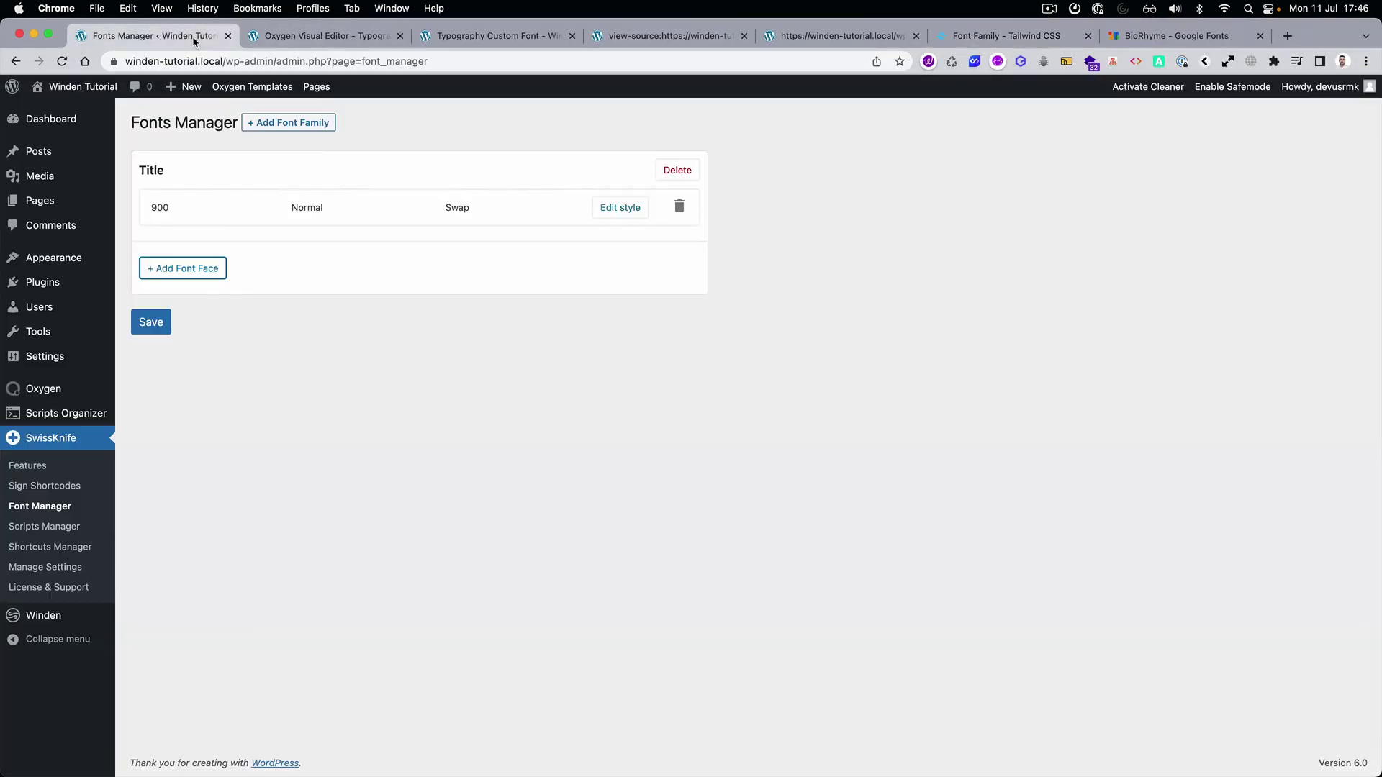
{"action": "left_click", "coordinate": [44, 616]}
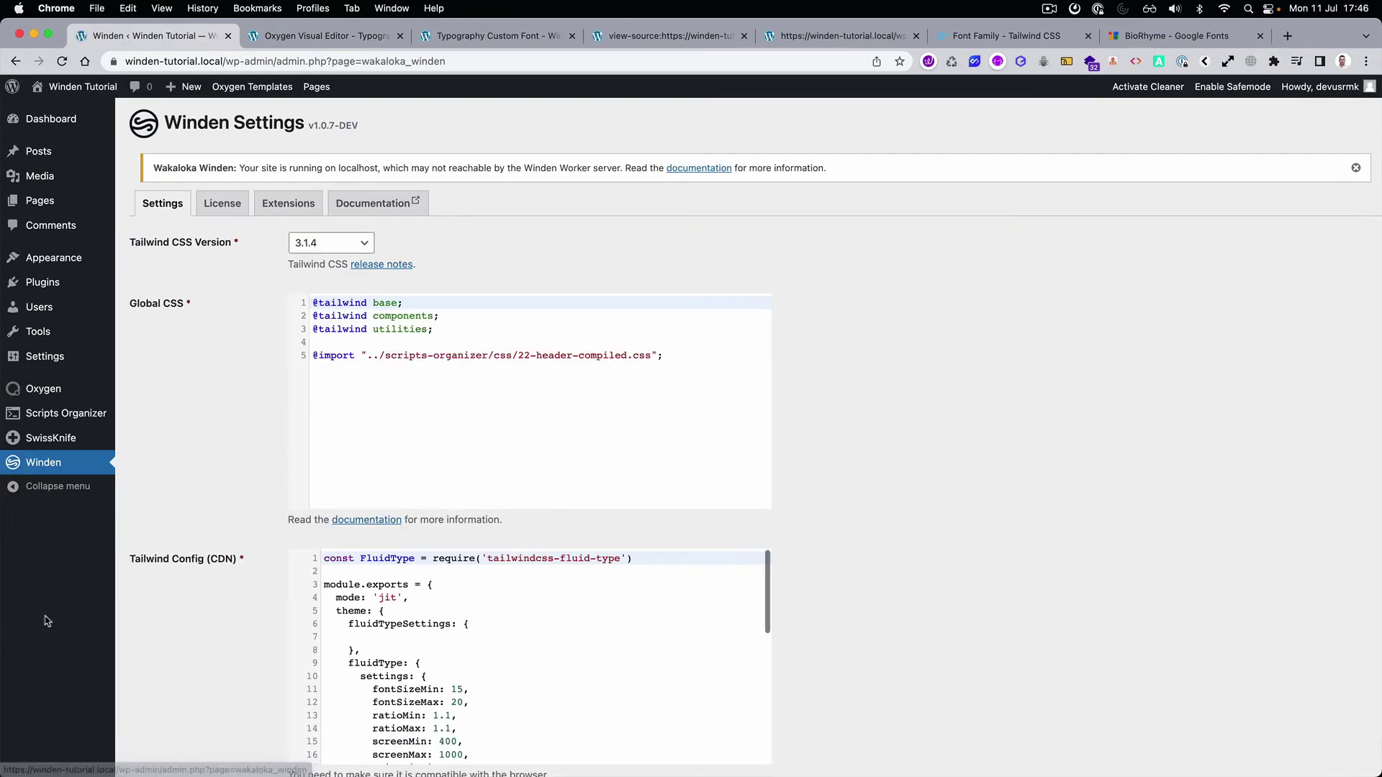
{"action": "scroll", "coordinate": [194, 460], "scroll_direction": "down", "scroll_amount": 5}
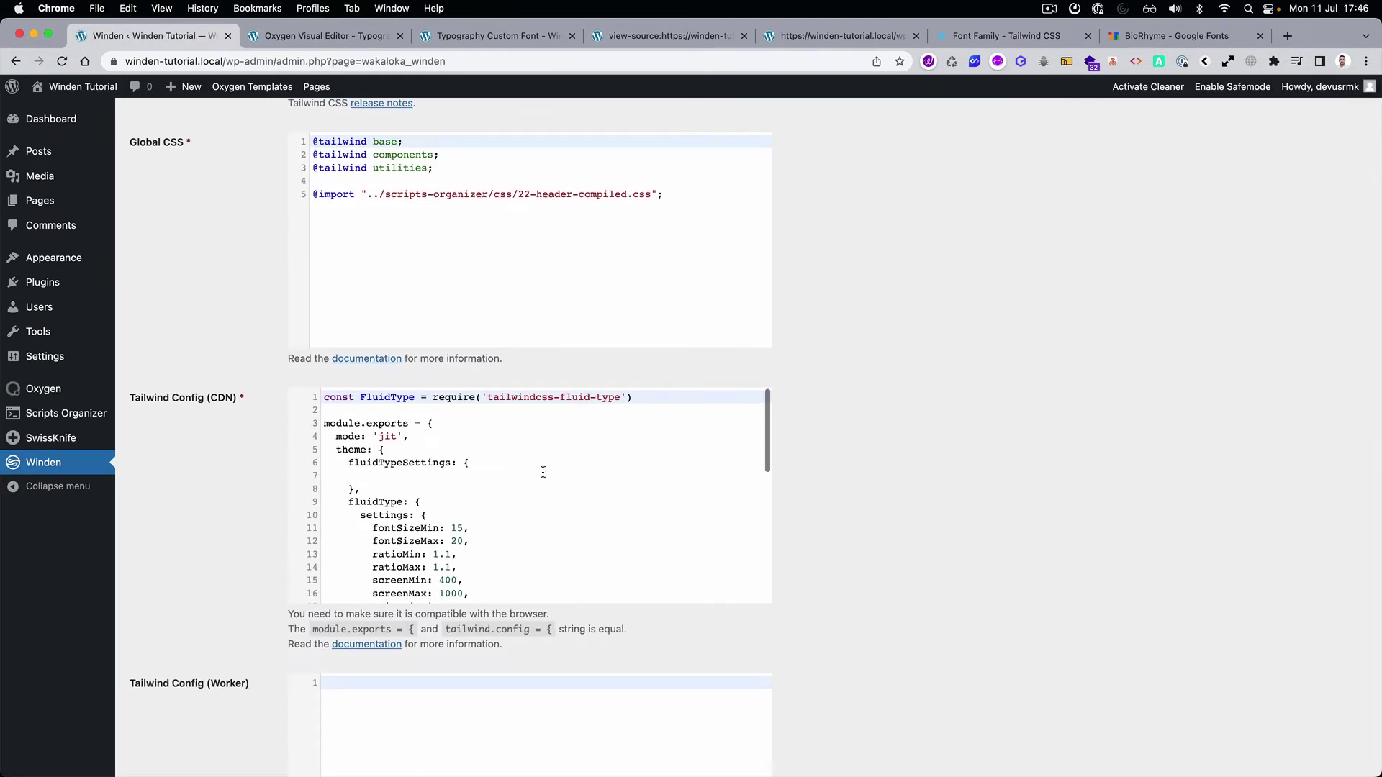
{"action": "key", "text": "super+Tab"}
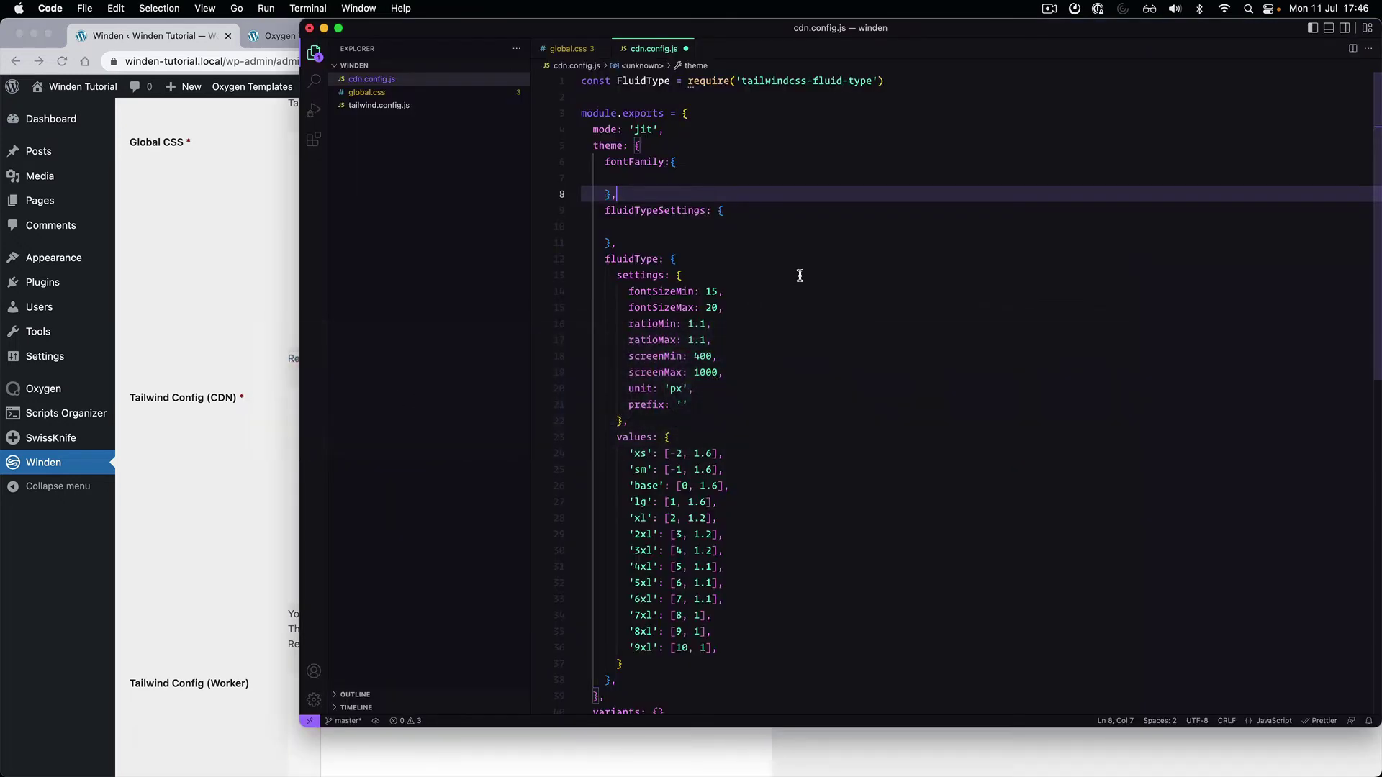
{"action": "left_click", "coordinate": [693, 180]}
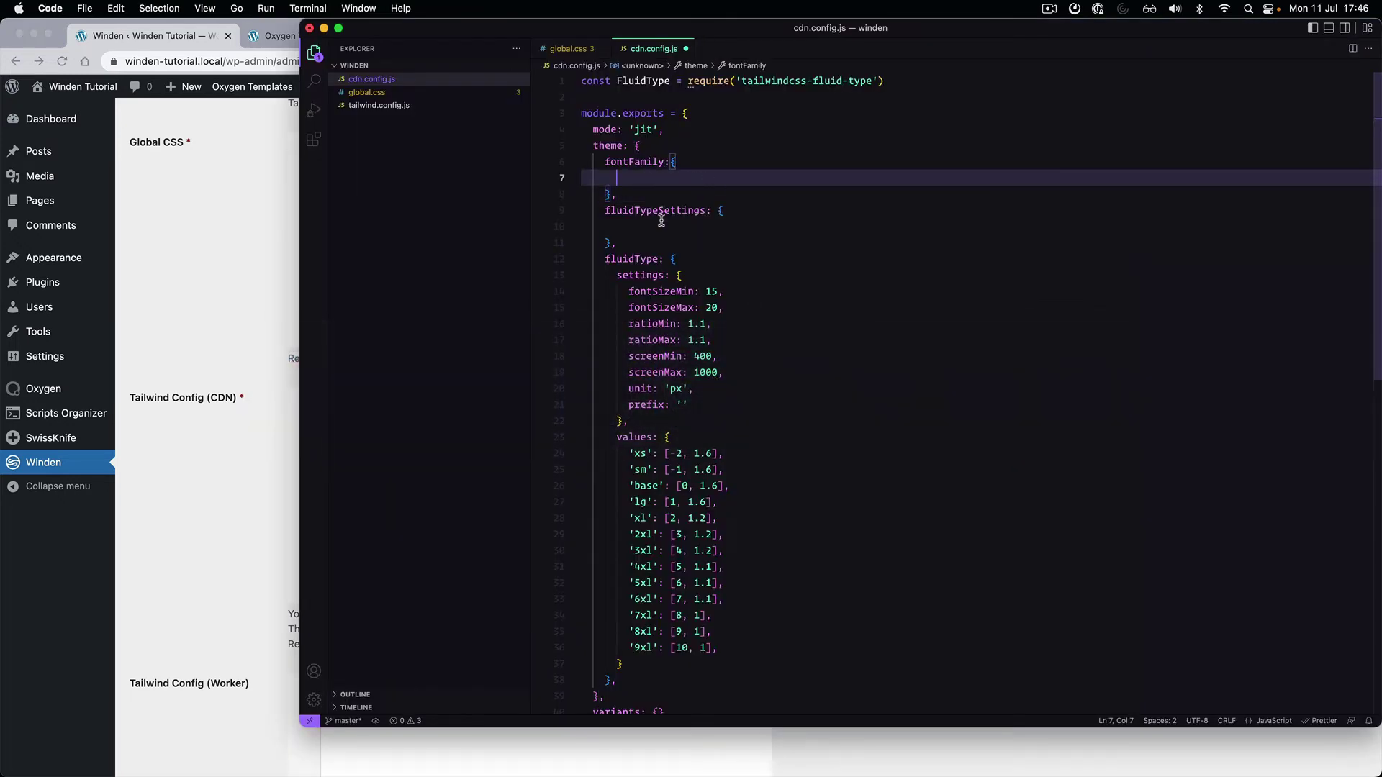
{"action": "left_click", "coordinate": [269, 228]}
Paste Tailwind's 'display' stack into fontFamily, renaming it 'title' and replacing Oswald with 'Title'
{"action": "left_click", "coordinate": [997, 41]}
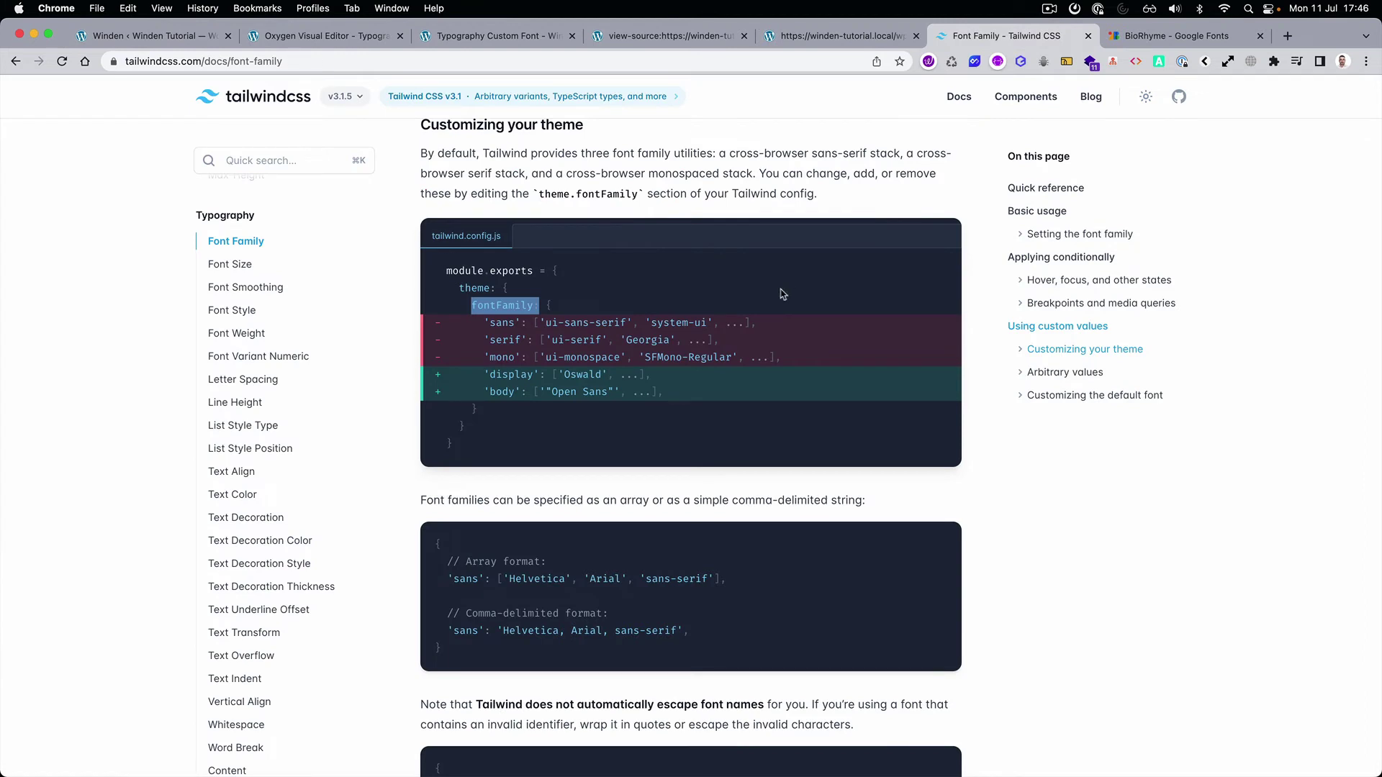
{"action": "left_click_drag", "start_coordinate": [482, 374], "coordinate": [677, 380]}
{"action": "key", "text": "super+c"}
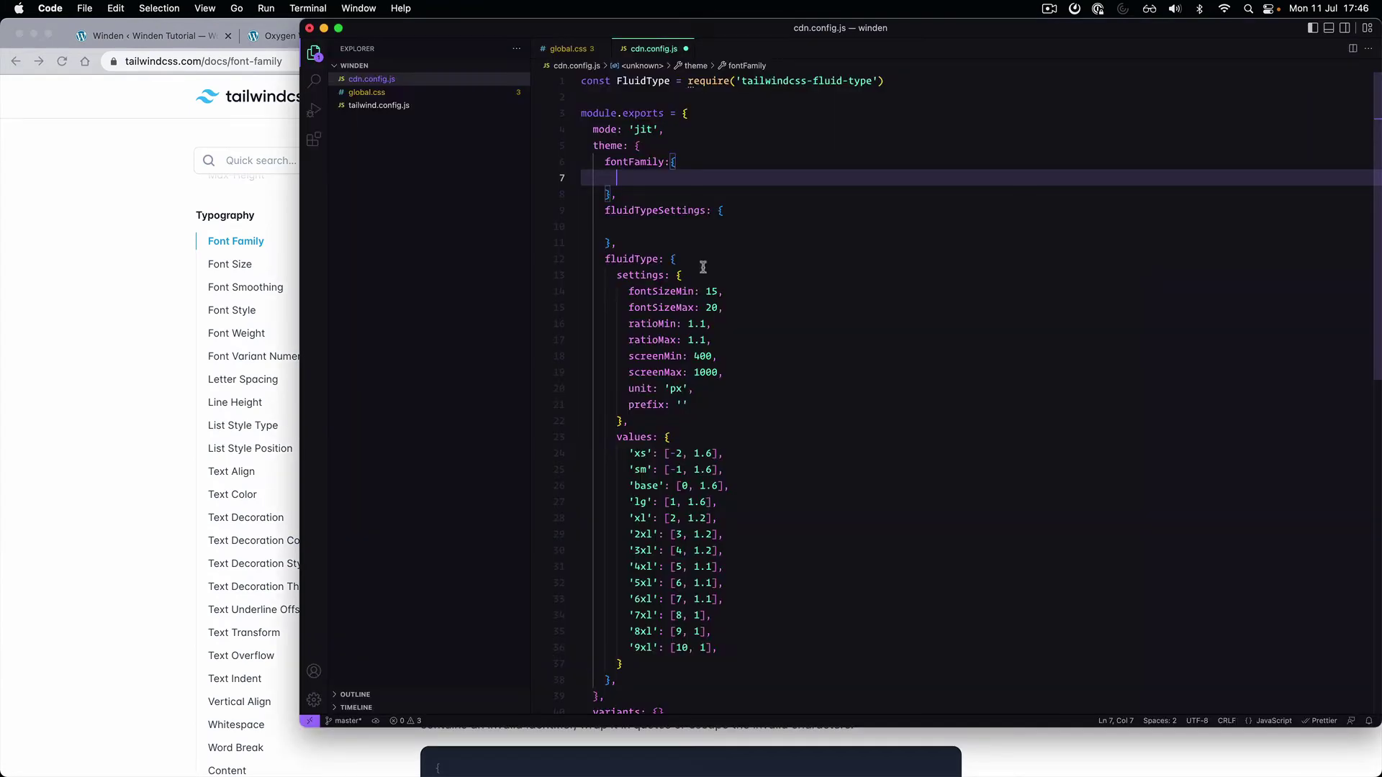
{"action": "key", "text": "super+Tab"}
{"action": "key", "text": "super+v"}
{"action": "key", "text": "alt+Left"}
{"action": "key", "text": "alt+Left"}
{"action": "key", "text": "alt+Left"}
{"action": "key", "text": "alt+Left"}
{"action": "key", "text": "alt+Left"}
{"action": "key", "text": "alt+Left"}
{"action": "key", "text": "alt+Left"}
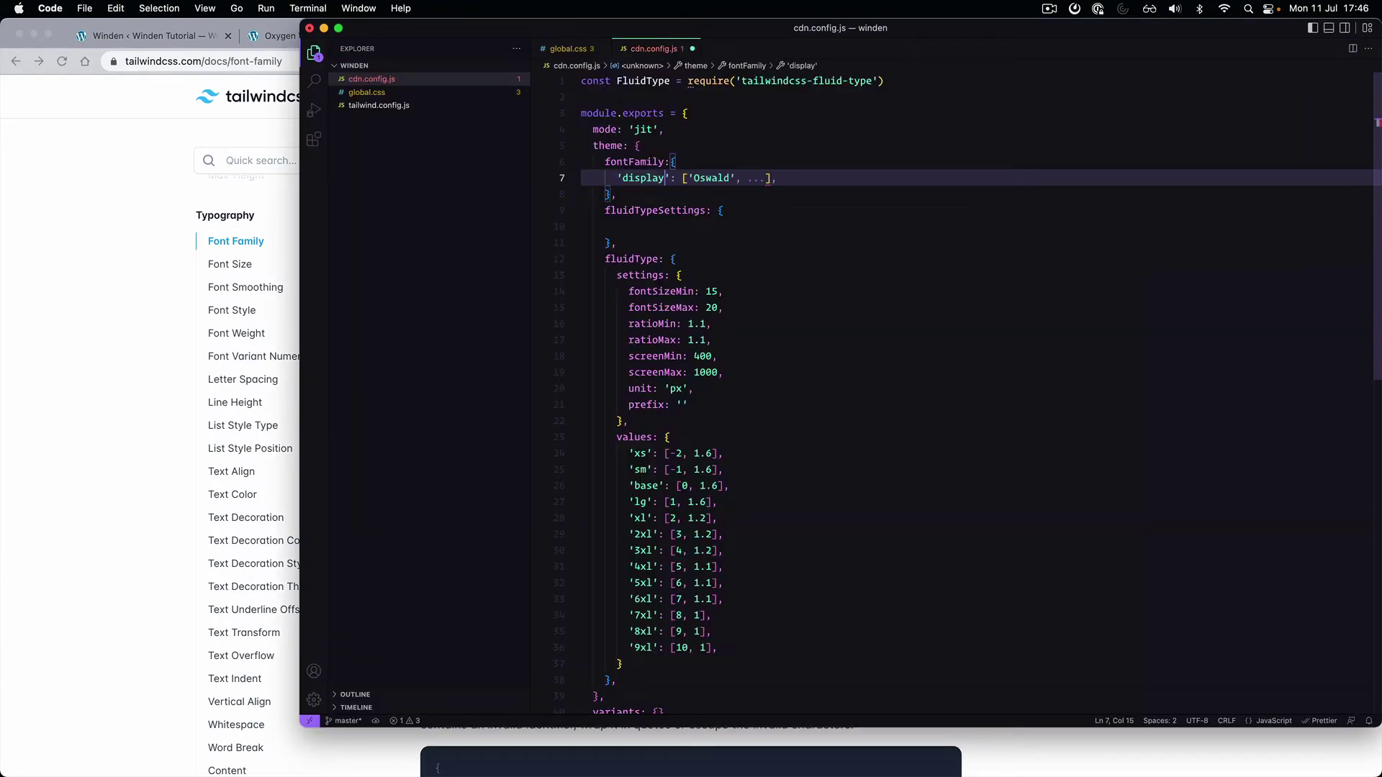
{"action": "key", "text": "alt+shift+Left"}
{"action": "type", "text": "title"}
{"action": "key", "text": "alt+Right"}
{"action": "key", "text": "alt+shift+Left"}
{"action": "type", "text": "Title',"}
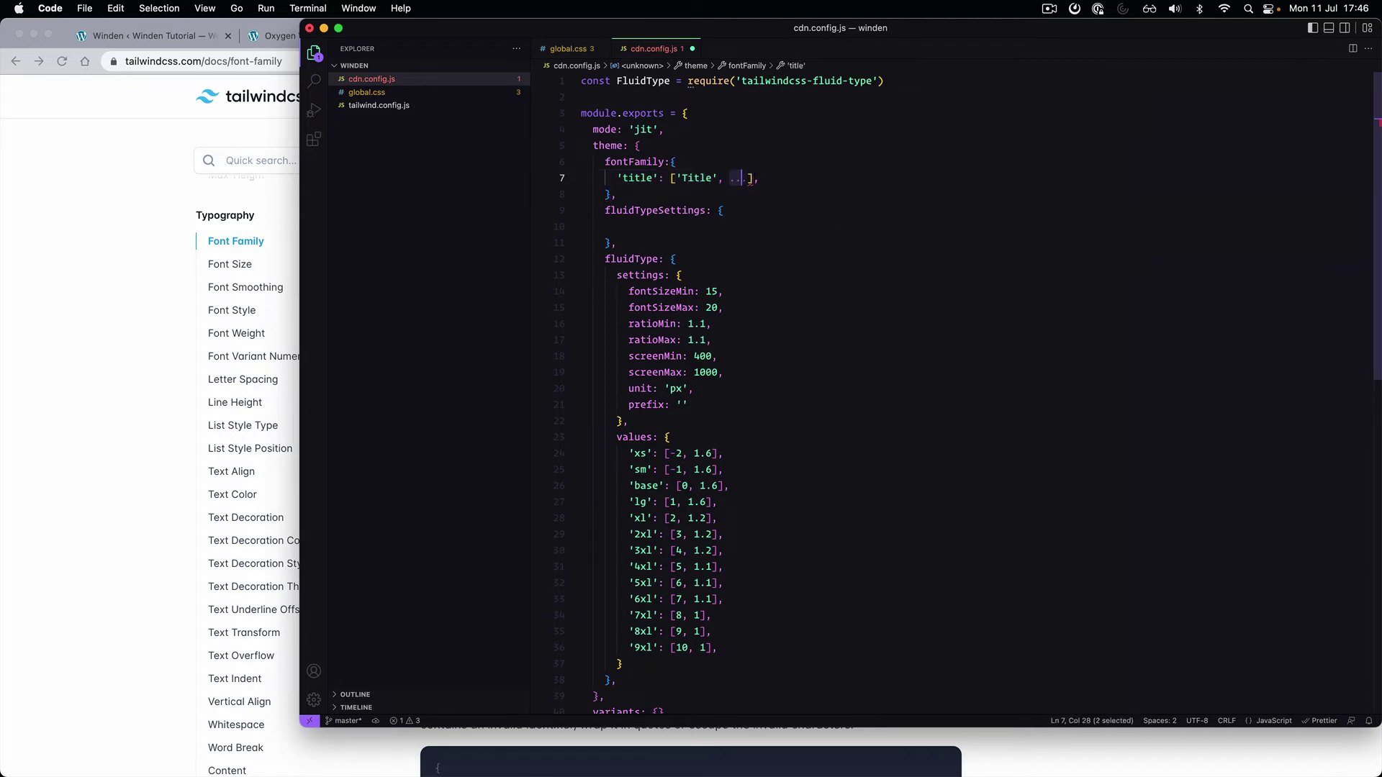
{"action": "type", "text": " '"}
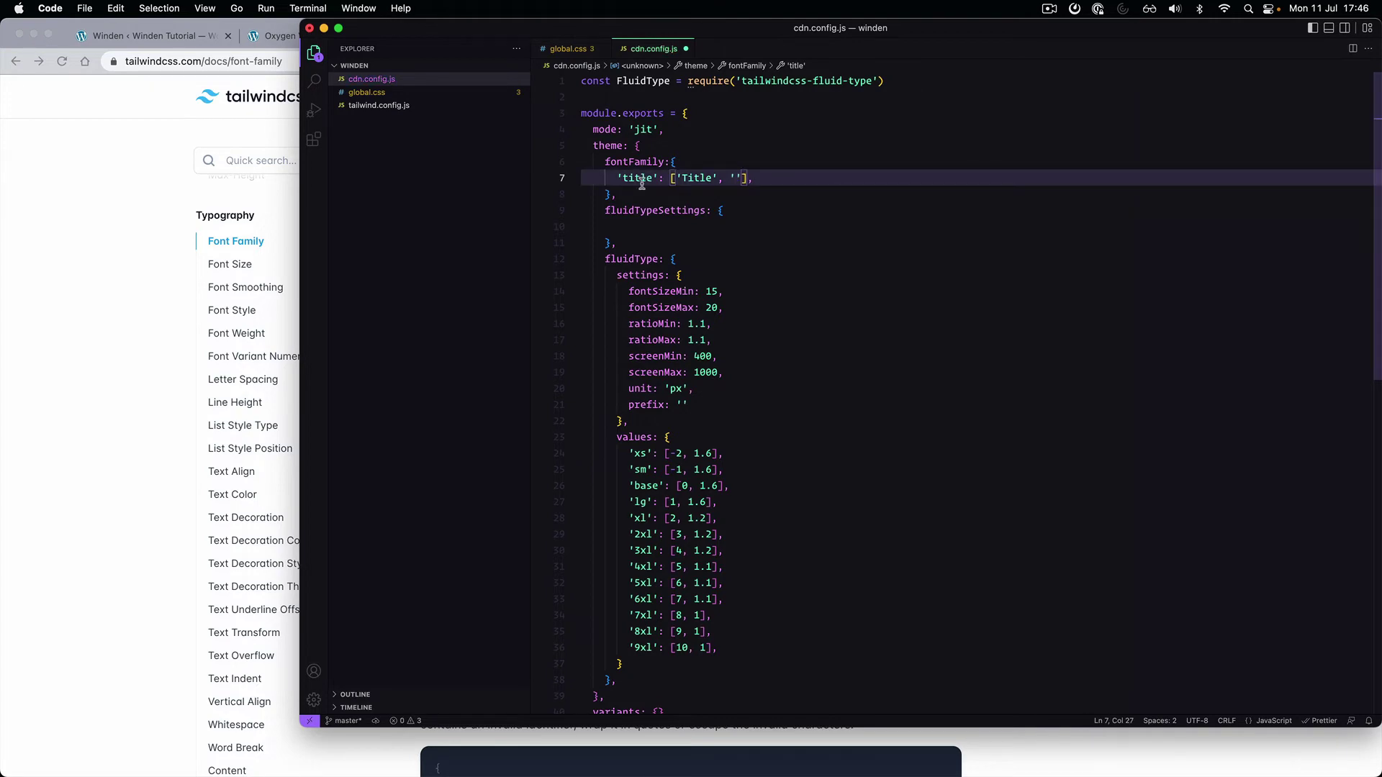
Complete the 'title' stack with 'ui-serif' and 'serif' copied from the font-serif row
{"action": "key", "text": "super+Tab"}
{"action": "scroll", "coordinate": [596, 366], "scroll_direction": "up", "scroll_amount": 10}
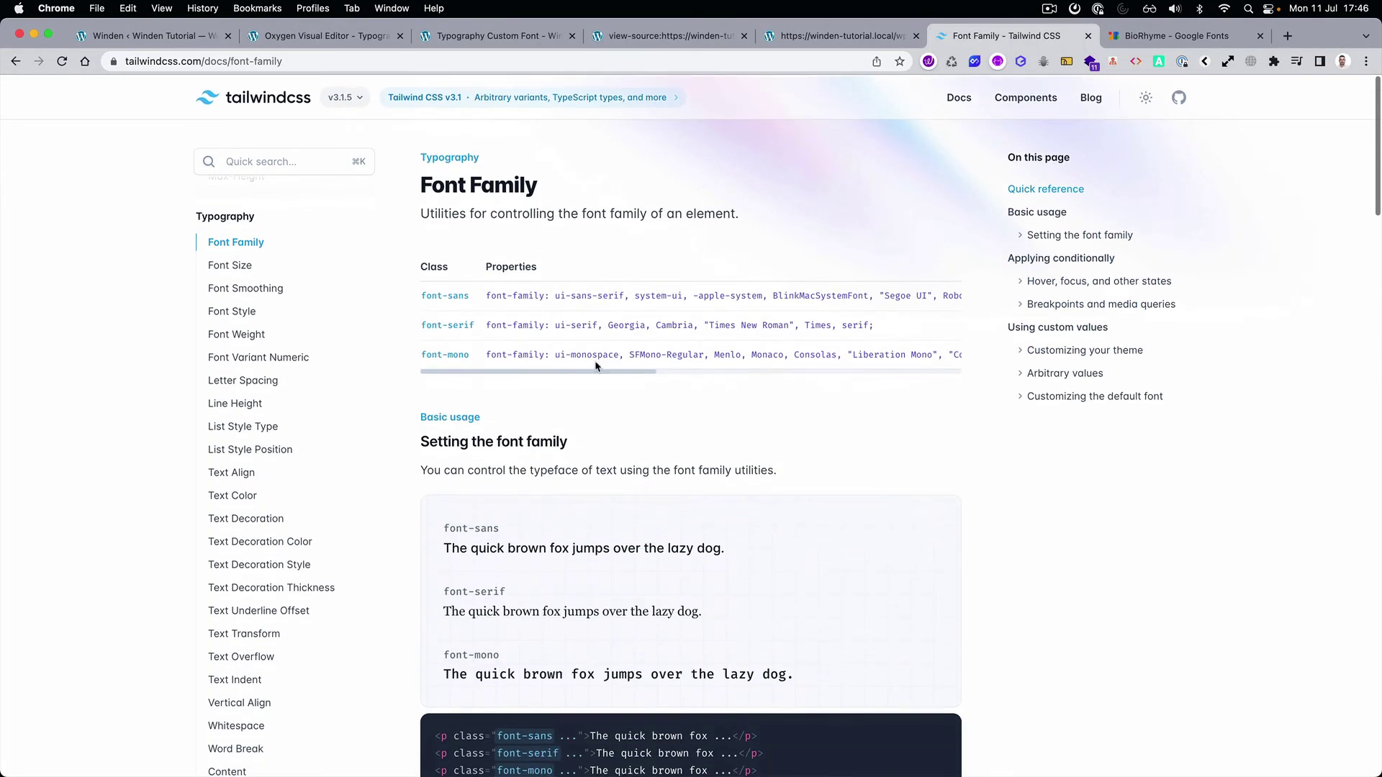
{"action": "left_click_drag", "start_coordinate": [566, 324], "coordinate": [596, 324]}
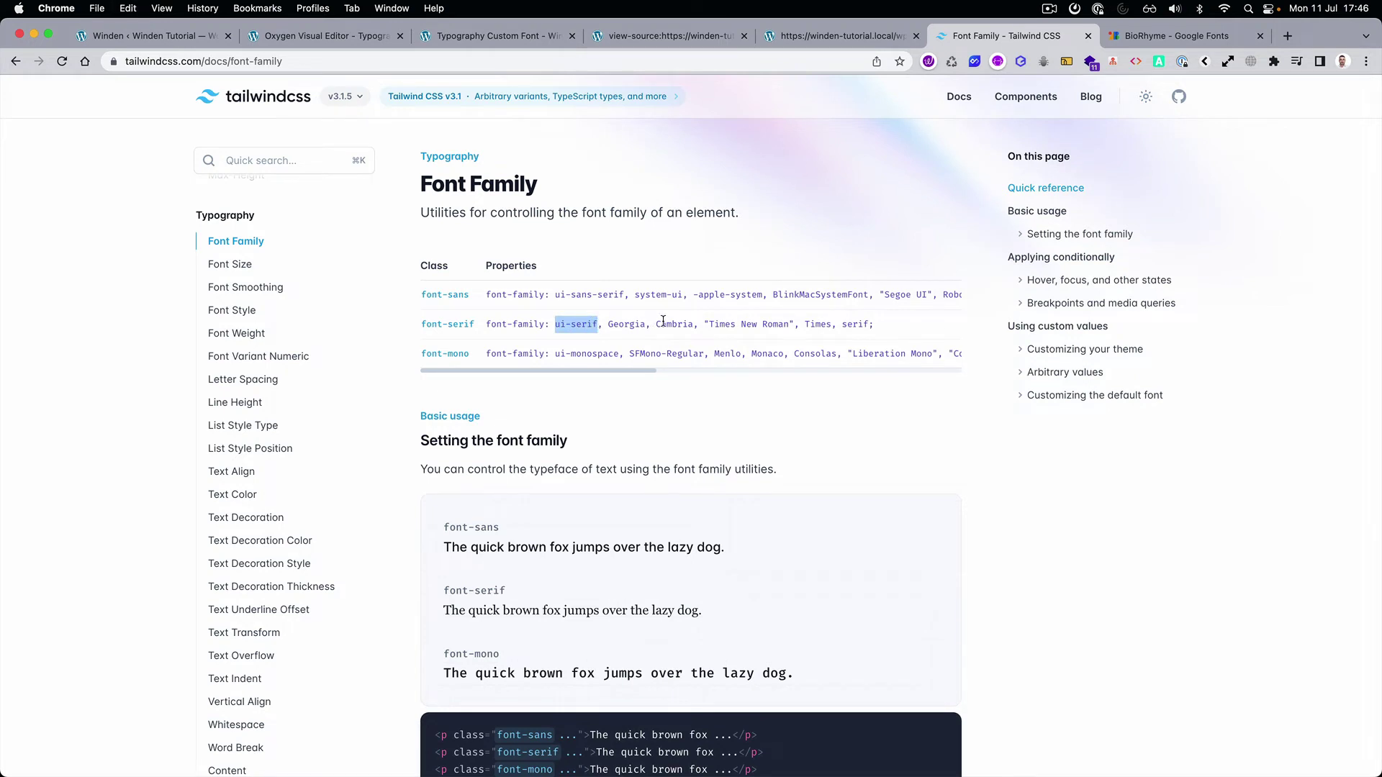
{"action": "key", "text": "super+Tab"}
{"action": "key", "text": "super+v"}
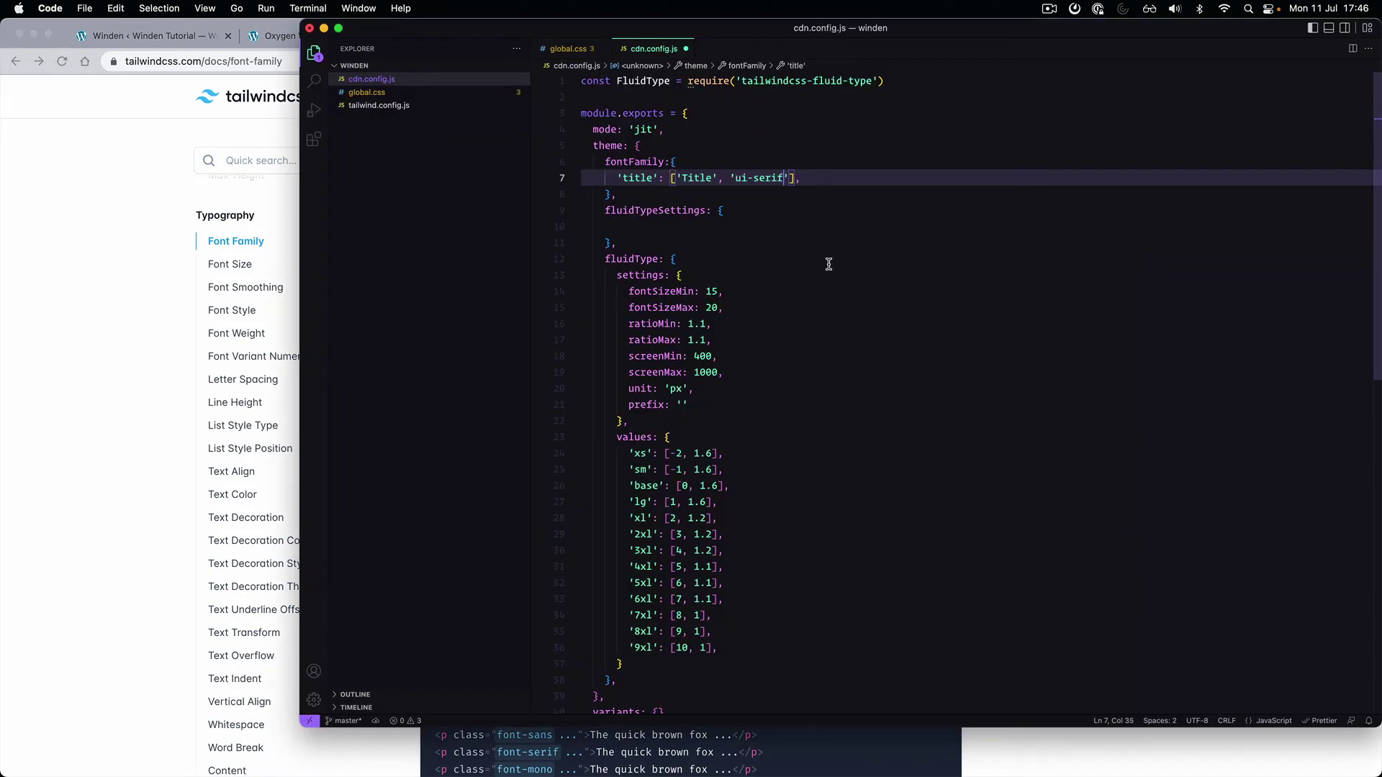
{"action": "key", "text": "Right"}
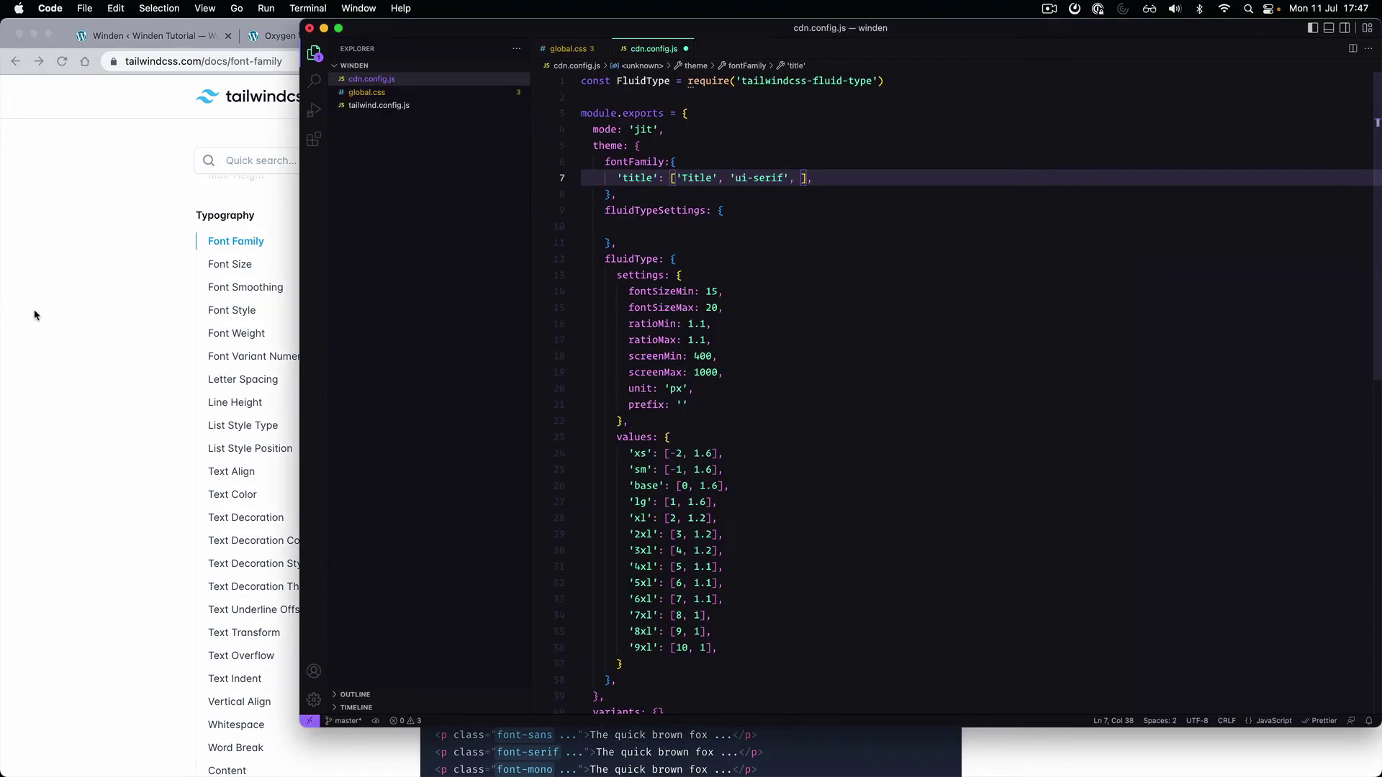
{"action": "key", "text": "super+Tab"}
{"action": "left_click_drag", "start_coordinate": [841, 324], "coordinate": [869, 323]}
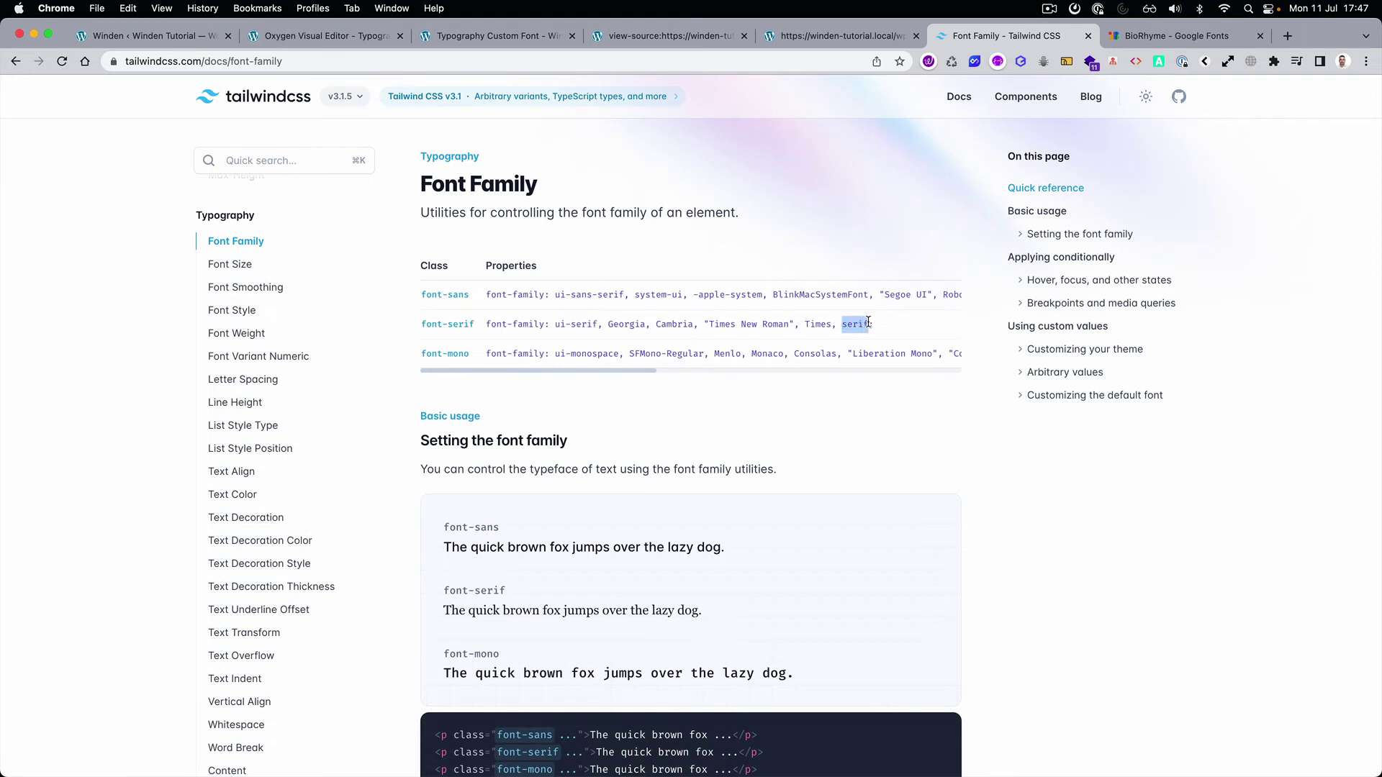
{"action": "key", "text": "super+Tab"}
{"action": "type", "text": ","}
{"action": "key", "text": "super+v"}
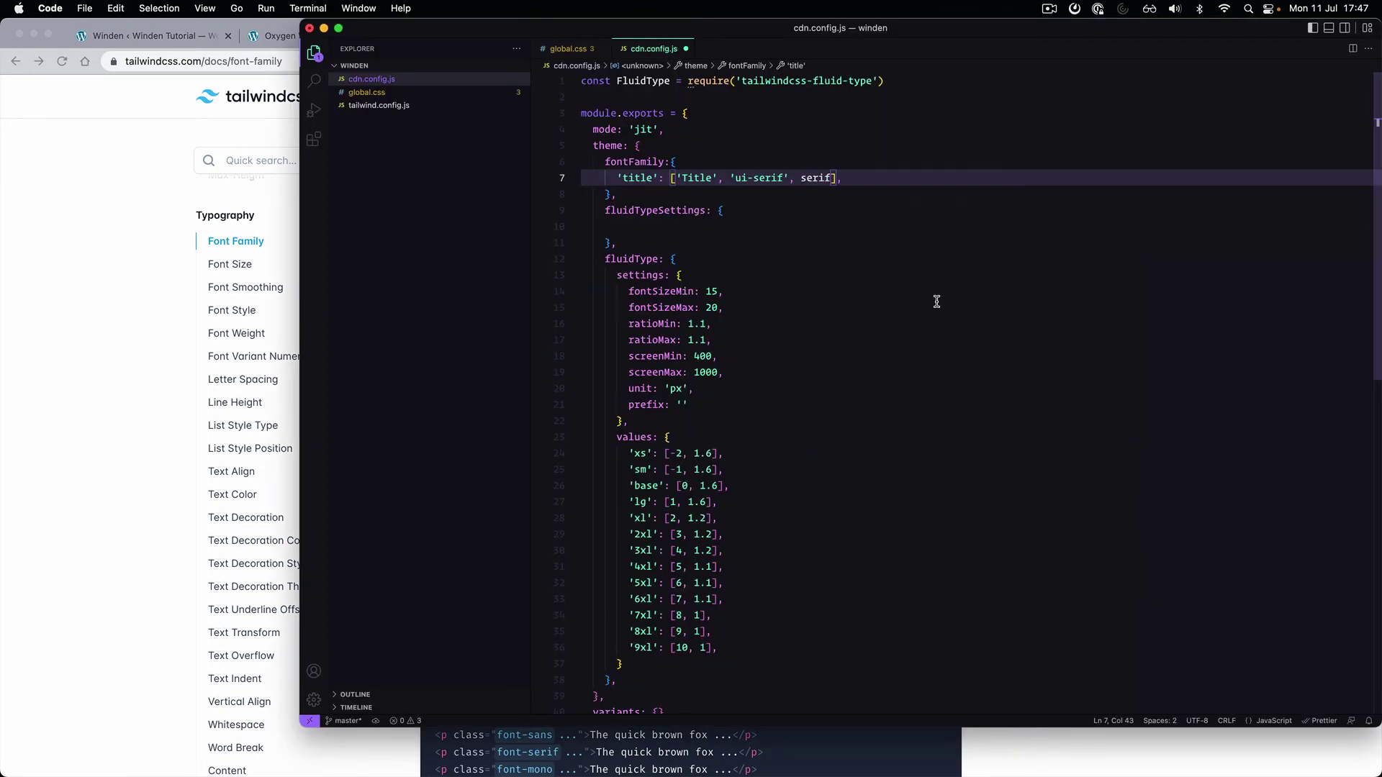
{"action": "key", "text": "alt+BackSpace"}
{"action": "type", "text": "'serif"}
Refresh Winden settings so Tailwind Config (CDN) shows the 'title' stack ['Title', 'ui-serif', 'serif']
{"action": "left_click", "coordinate": [659, 195]}
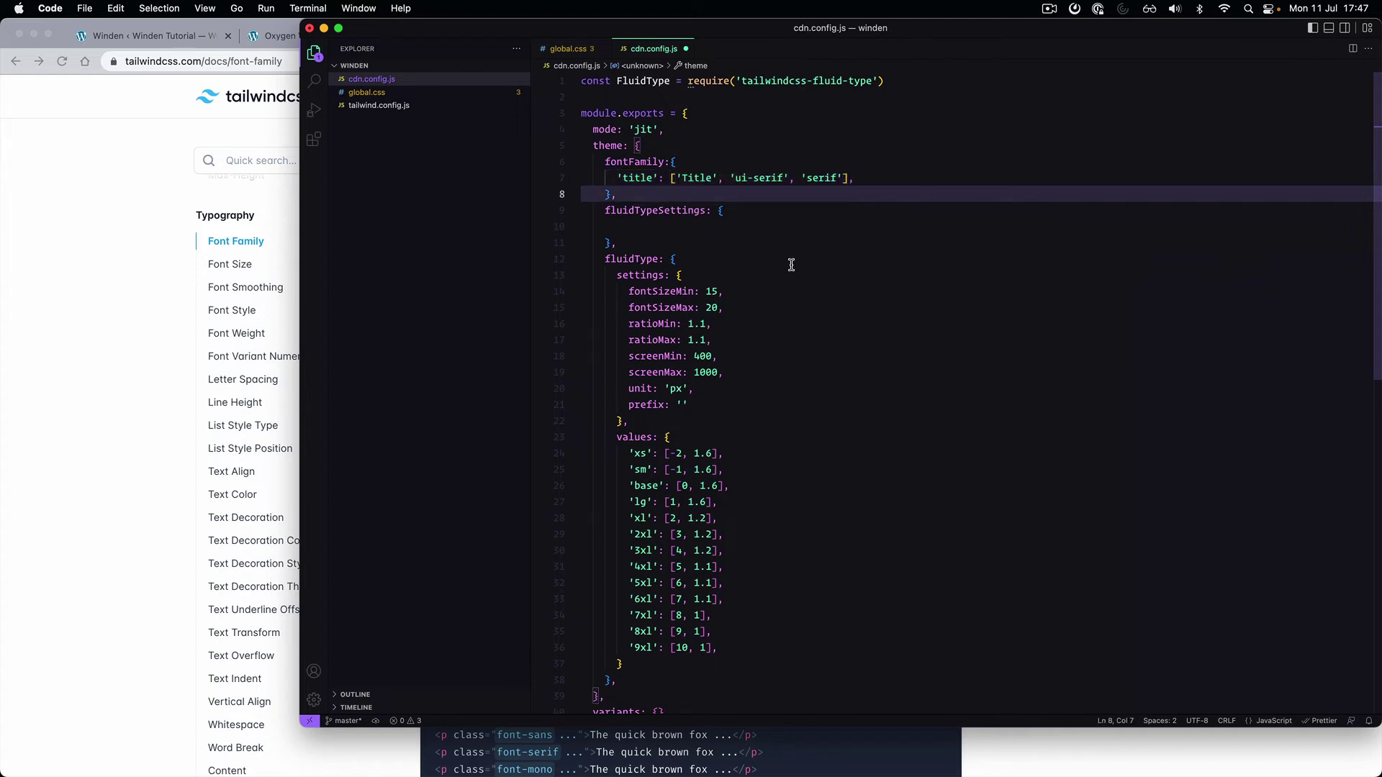
{"action": "left_click", "coordinate": [205, 277]}
{"action": "left_click", "coordinate": [158, 40]}
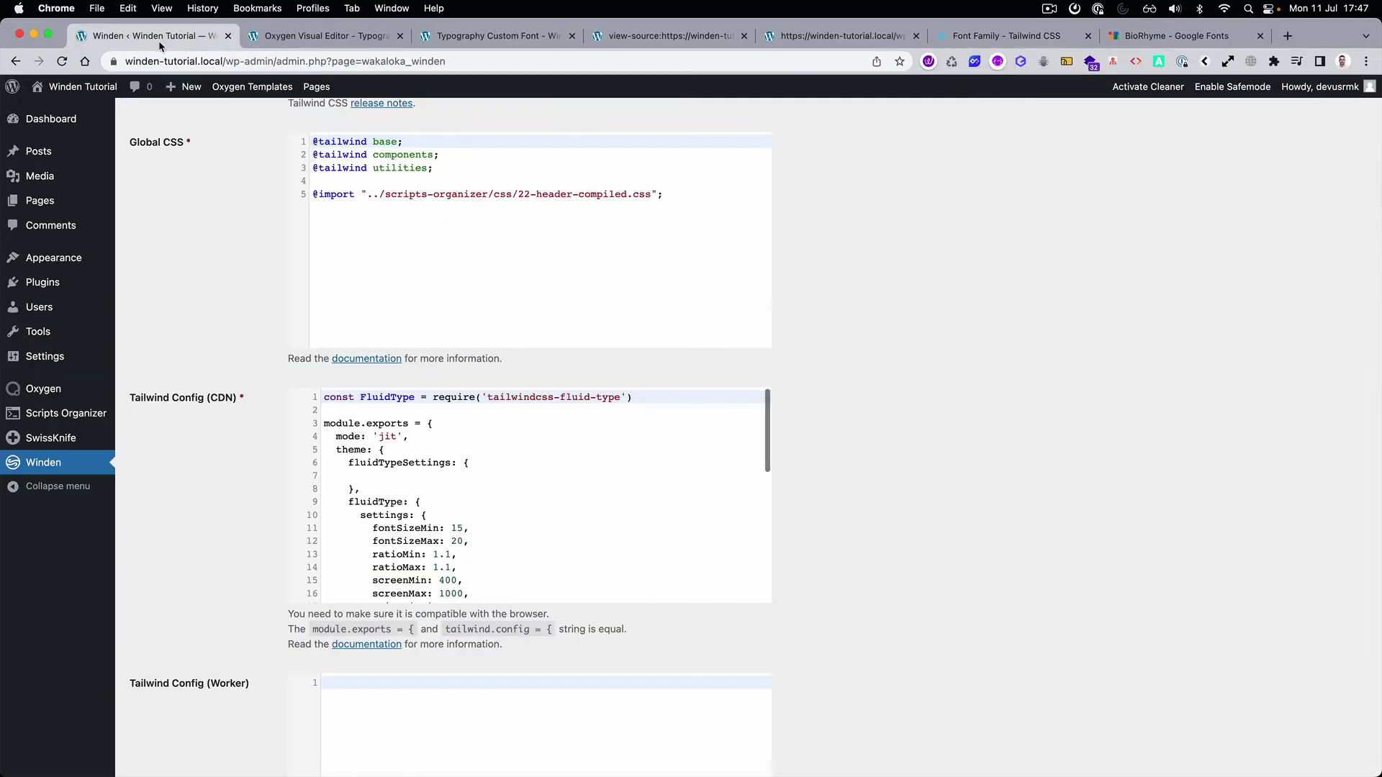
{"action": "type", "text": "fontFamily:{ 'title': ['Title', 'ui-serif', 'serif'], },"}
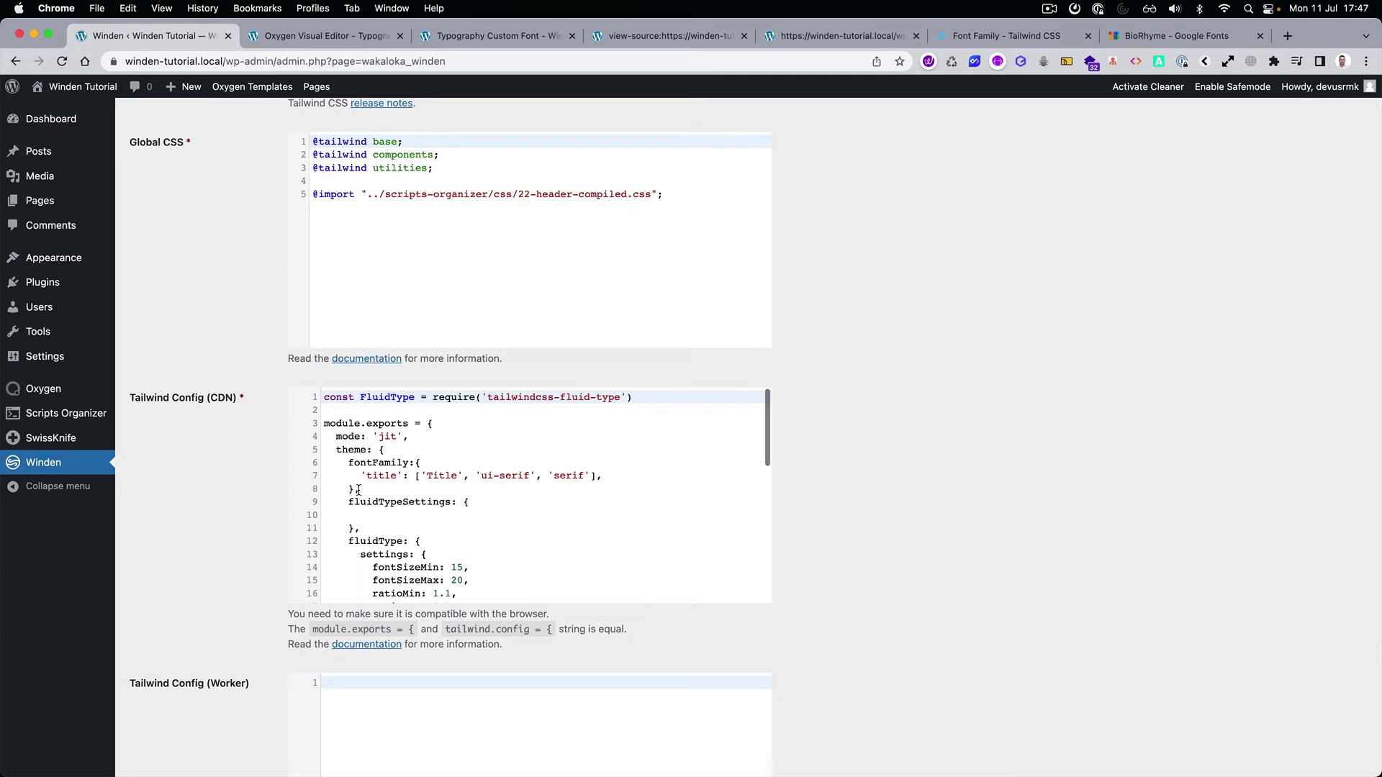
{"action": "scroll", "coordinate": [359, 488], "scroll_direction": "up", "scroll_amount": 1}
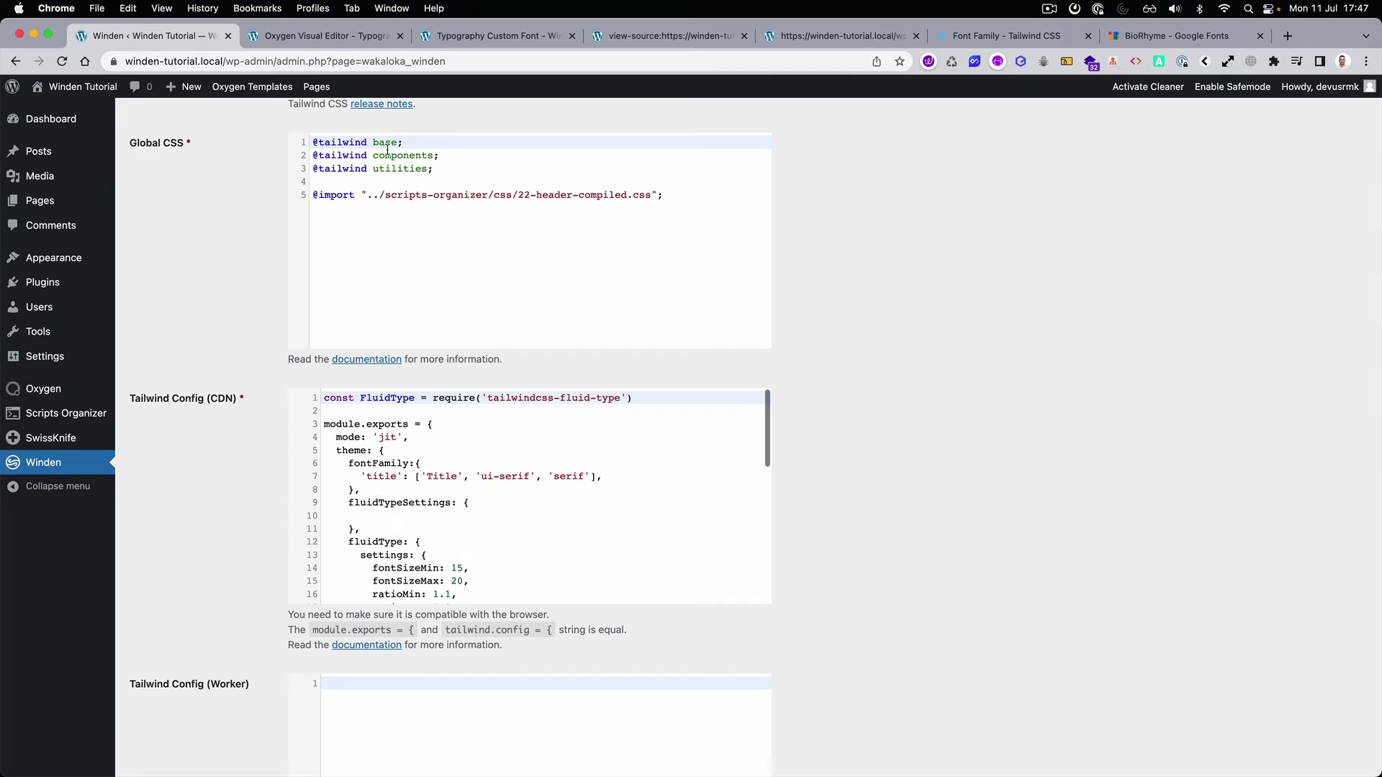
Select the Test Sans heading in Oxygen and compare it with the live Typography Custom Font page
{"action": "left_click", "coordinate": [482, 41]}
{"action": "left_click", "coordinate": [321, 37]}
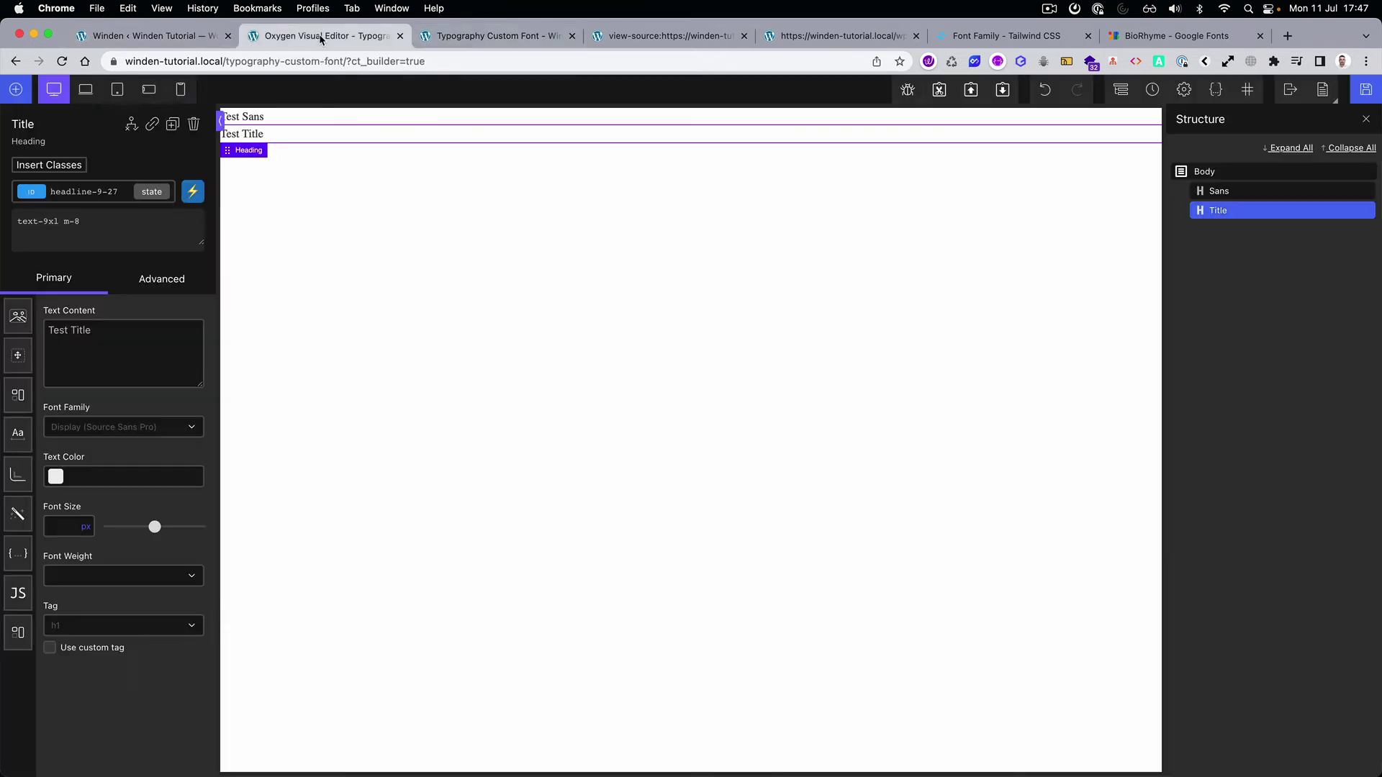
{"action": "left_click", "coordinate": [1239, 192]}
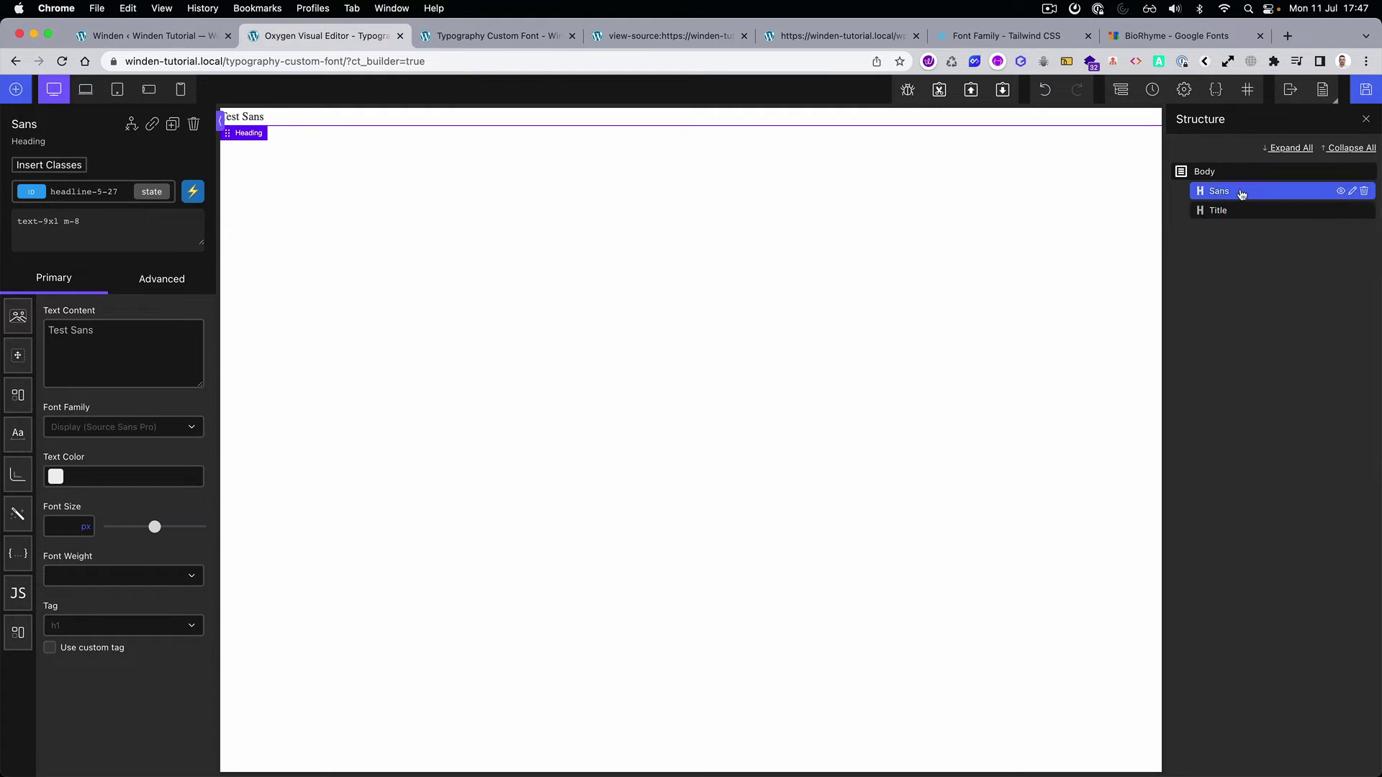
{"action": "left_click", "coordinate": [147, 337]}
{"action": "left_click", "coordinate": [499, 36]}
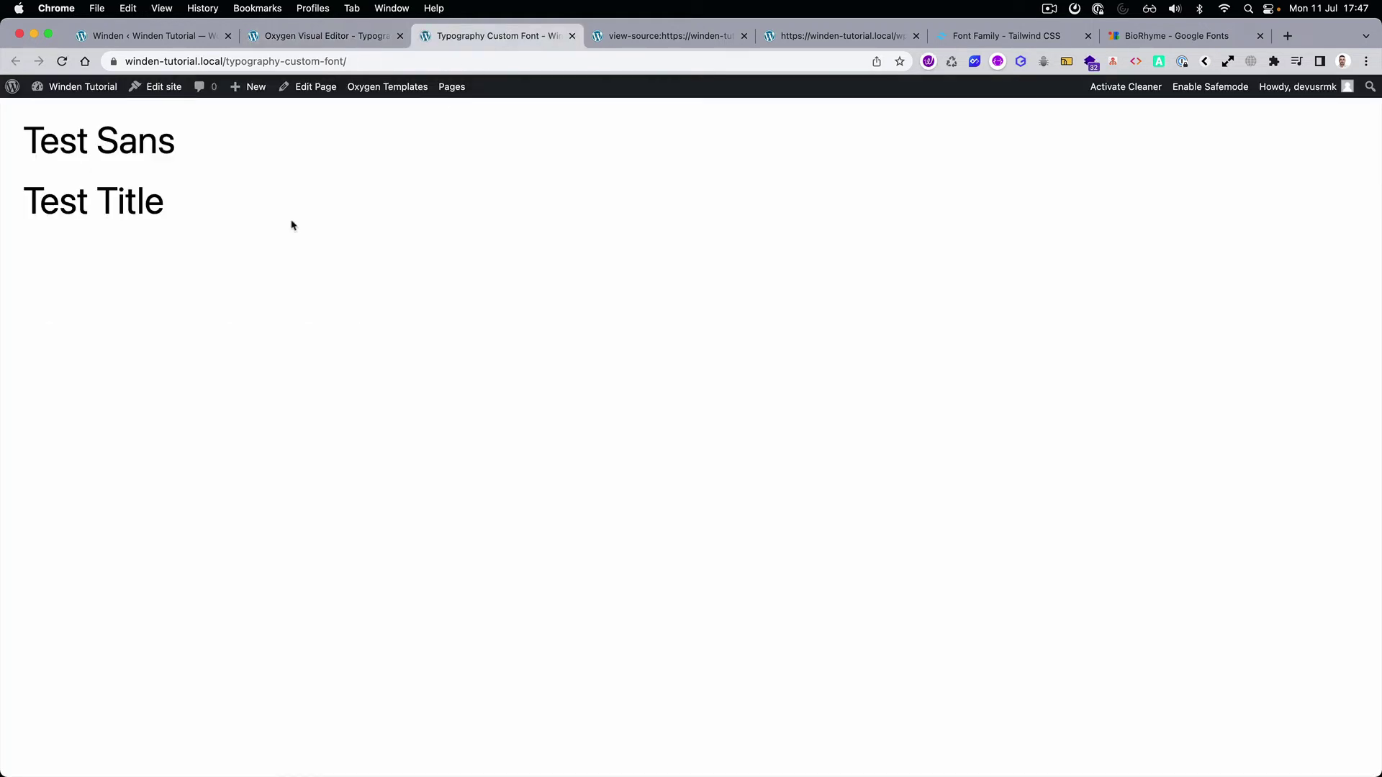
{"action": "left_click", "coordinate": [320, 36]}
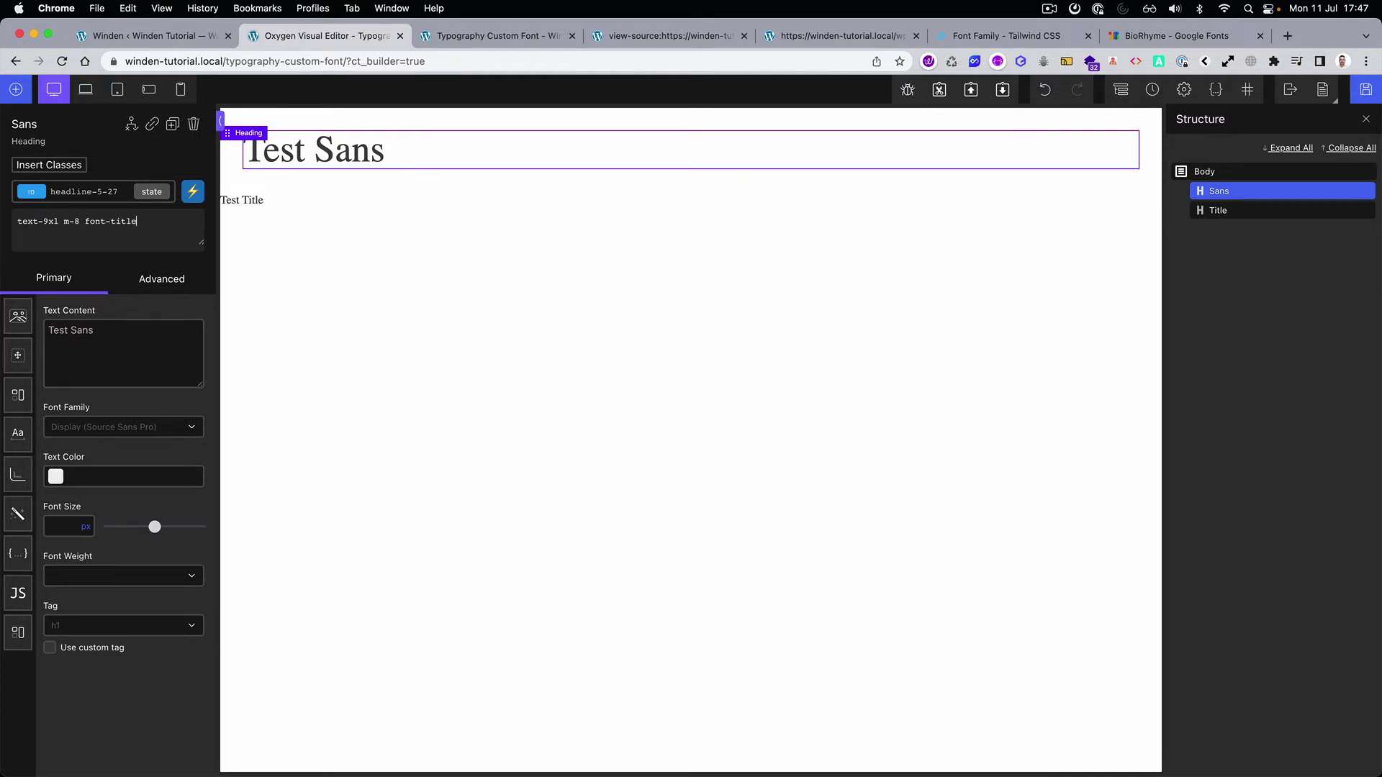
Save the page, glance at the config file in VS Code, and check the live page's heading font
{"action": "left_click", "coordinate": [1367, 90]}
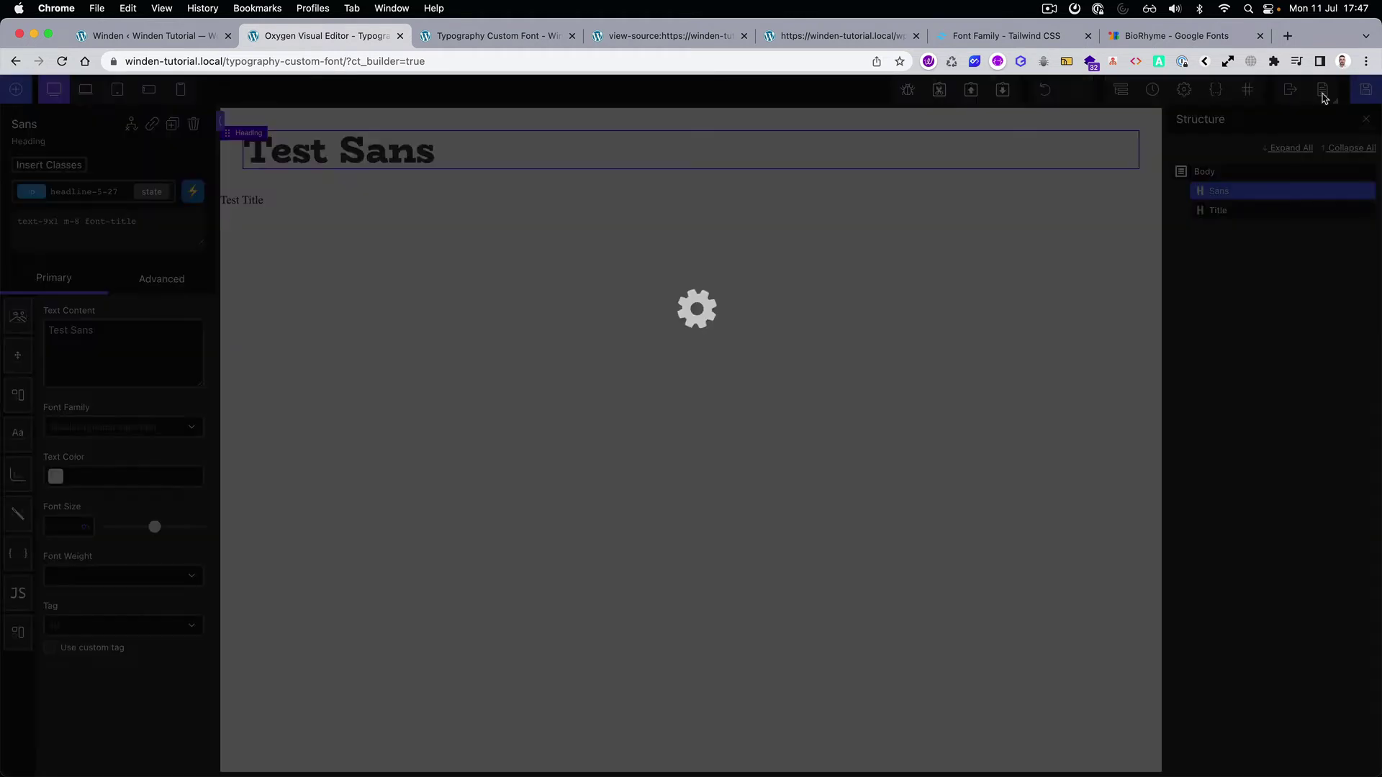
{"action": "key", "text": "super+Tab"}
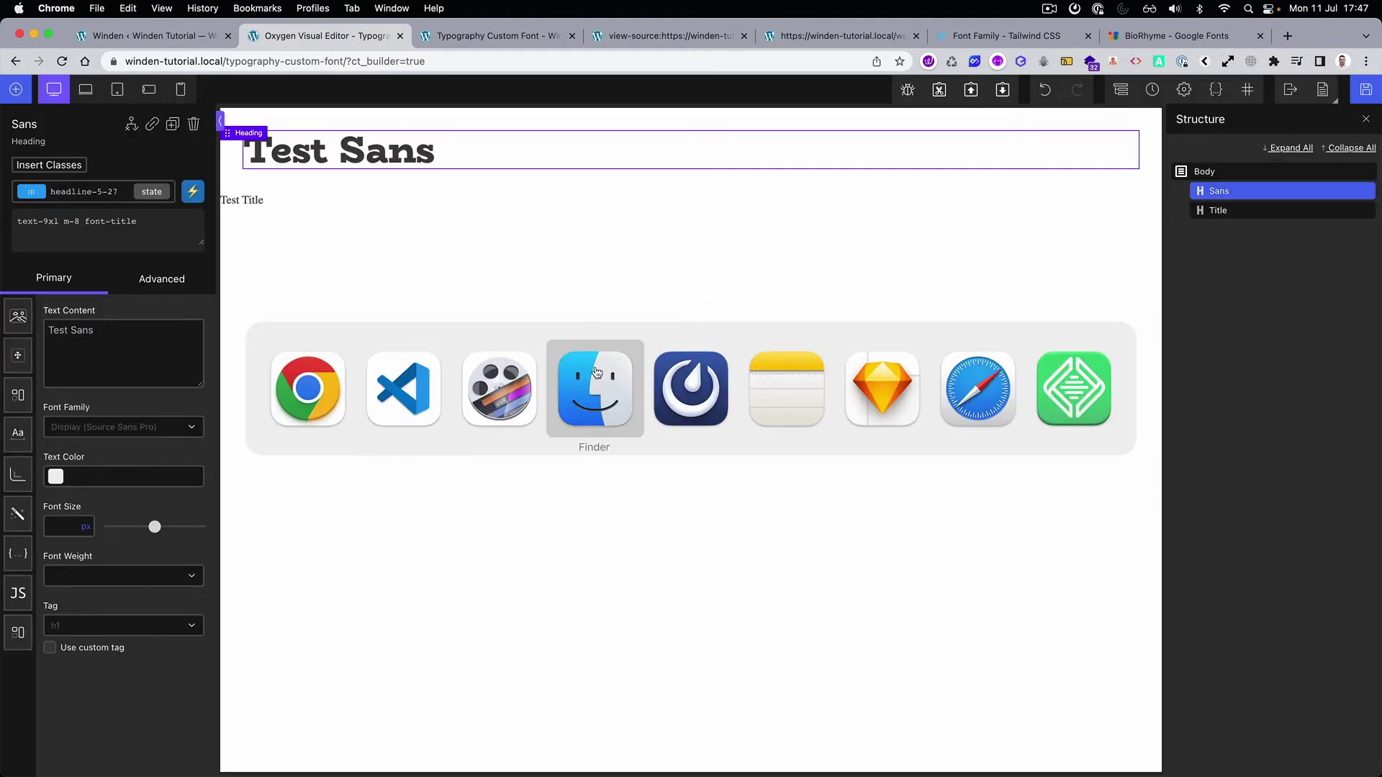
{"action": "left_click", "coordinate": [408, 392]}
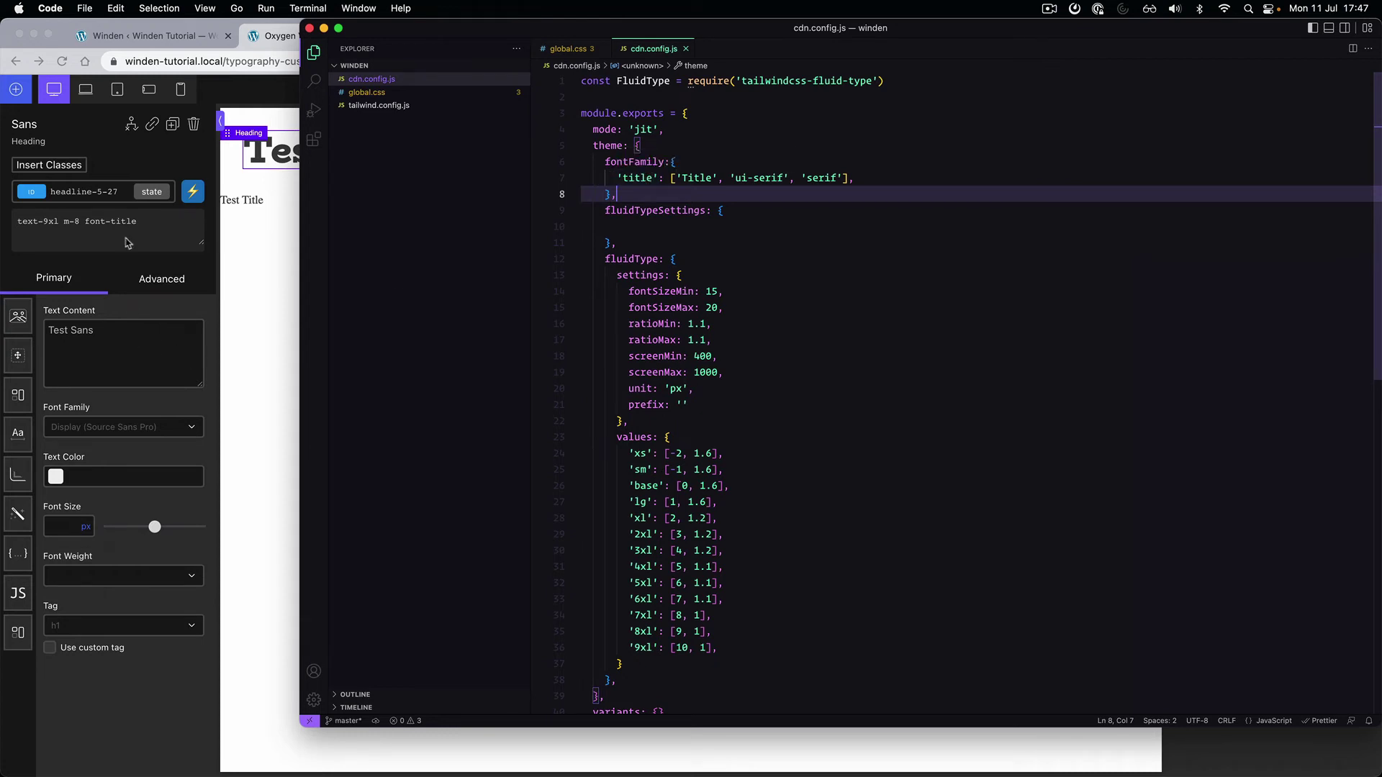
{"action": "left_click", "coordinate": [261, 268]}
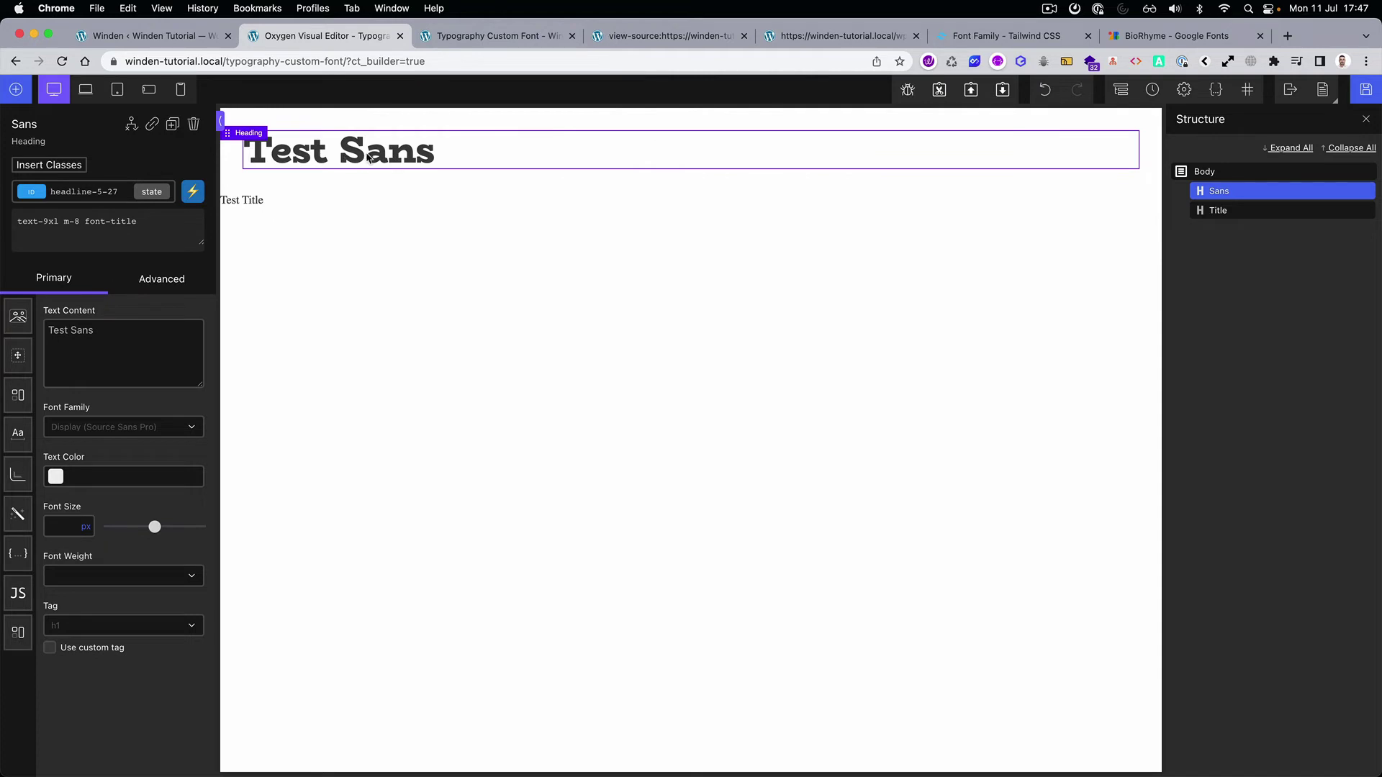
{"action": "left_click", "coordinate": [513, 36]}
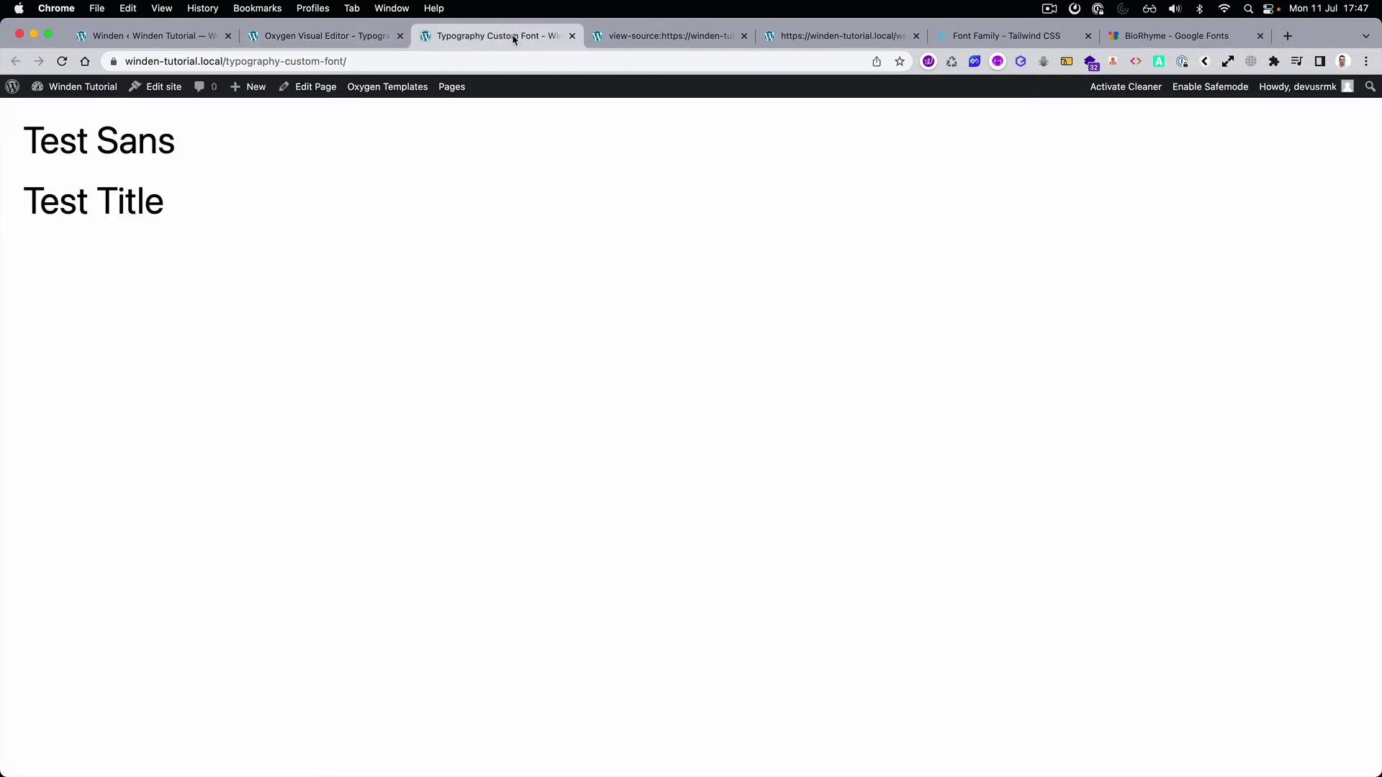
{"action": "left_click", "coordinate": [364, 38]}
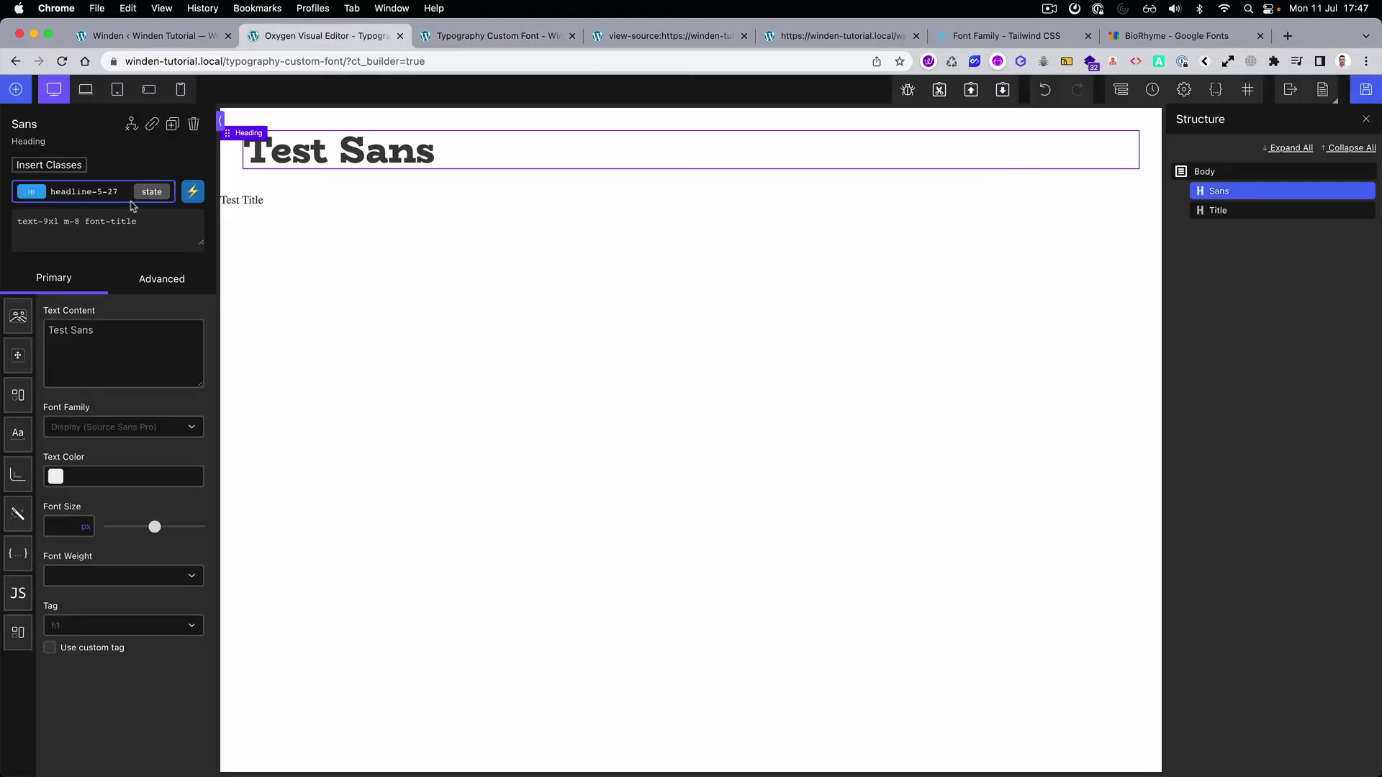
Move the font-title class from the Test Sans heading to the Test Title heading and save
{"action": "left_click", "coordinate": [92, 221]}
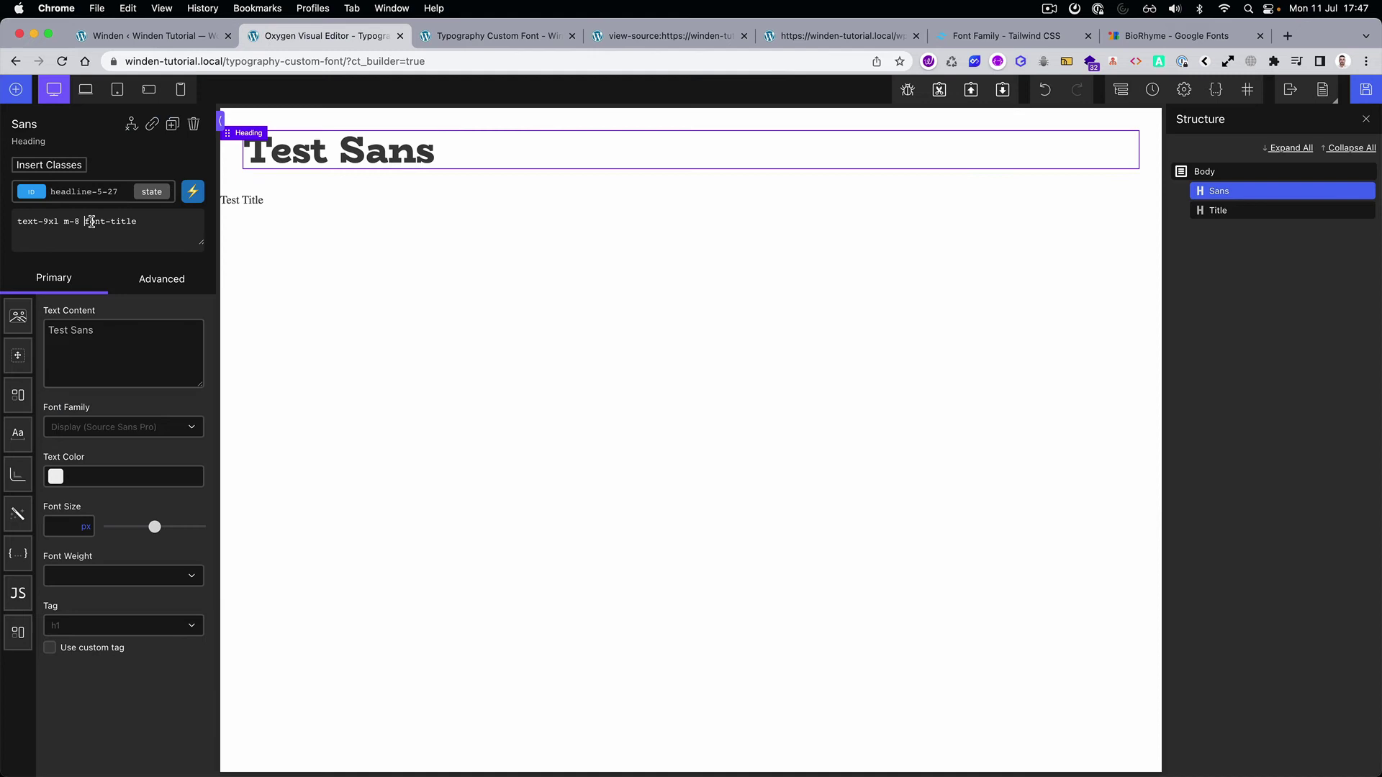
{"action": "left_click", "coordinate": [1224, 211]}
{"action": "type", "text": "font-title"}
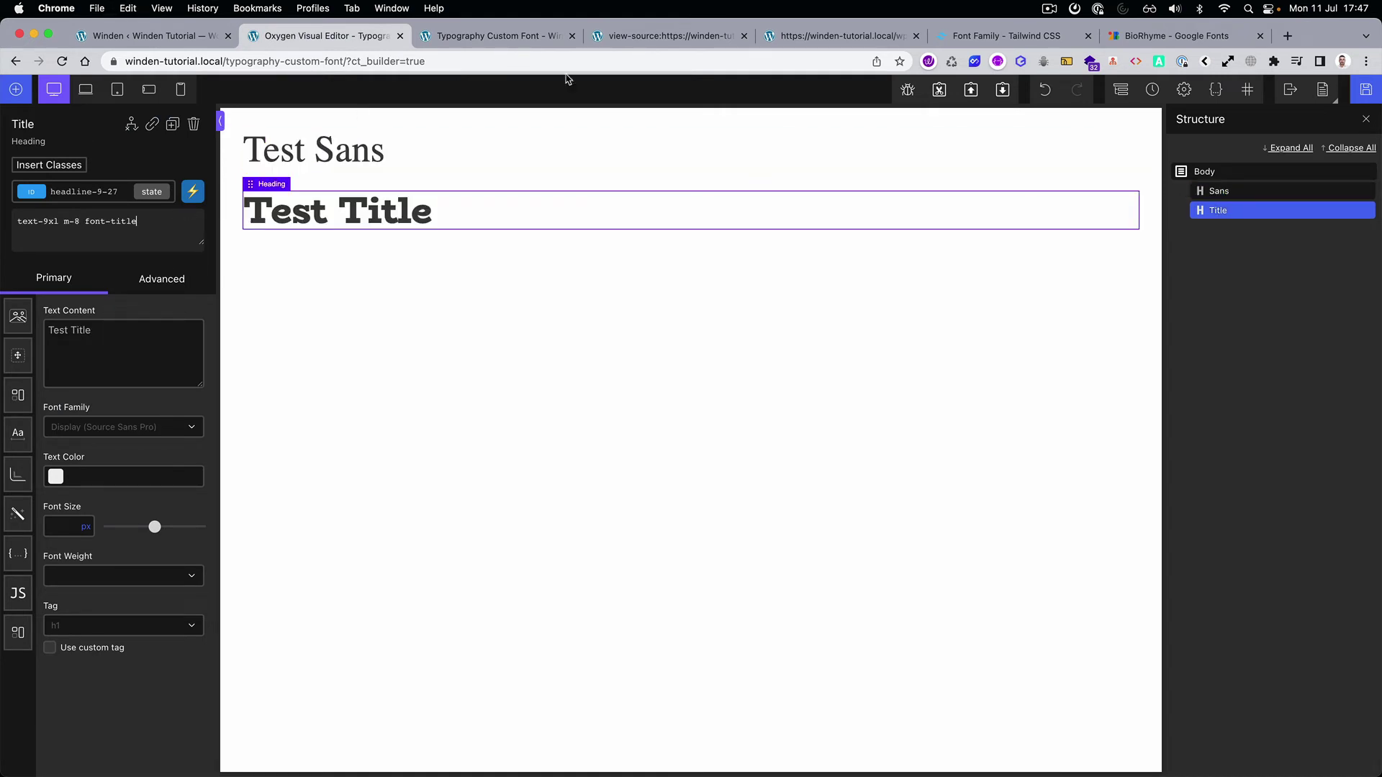
{"action": "key", "text": "super+s"}
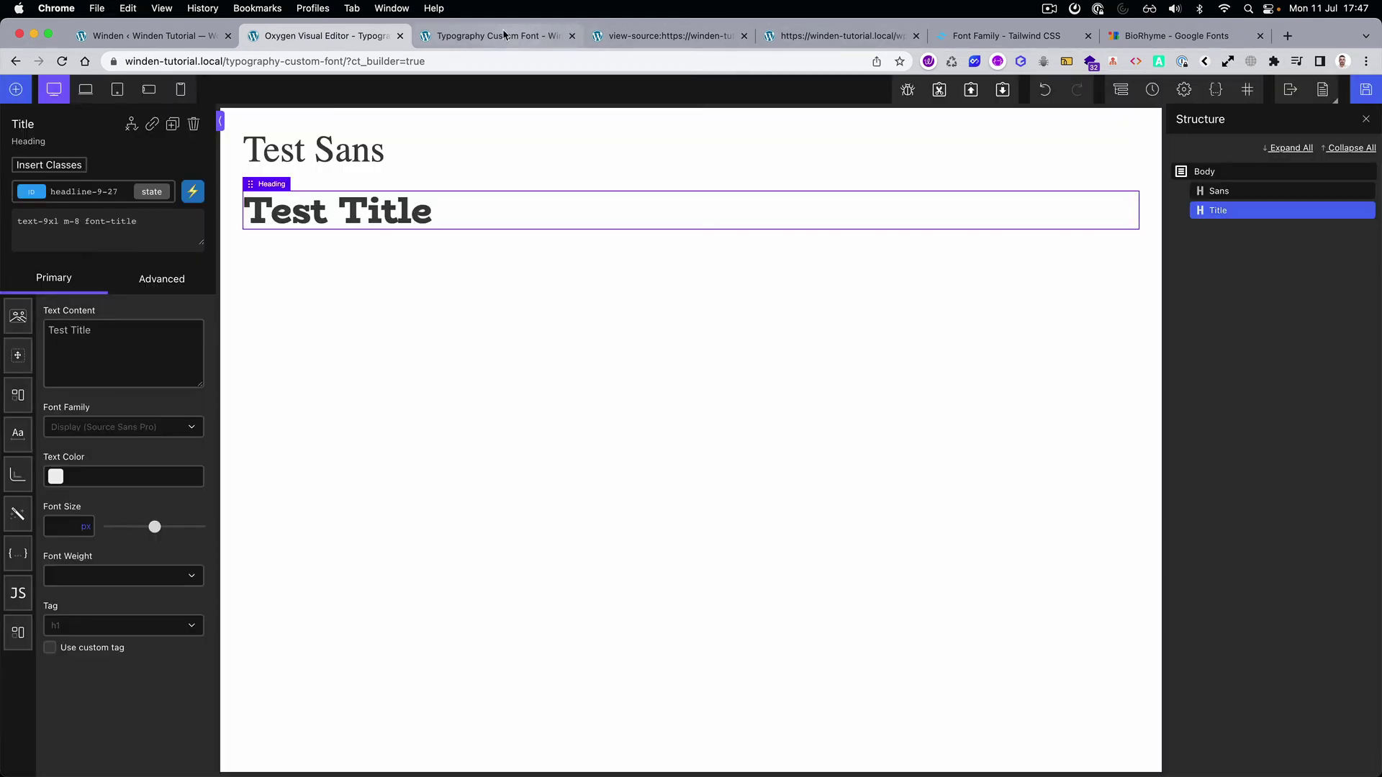
Reload the live page to check the Title heading's font, then return to the Oxygen editor
{"action": "left_click", "coordinate": [496, 36]}
{"action": "key", "text": "super+r"}
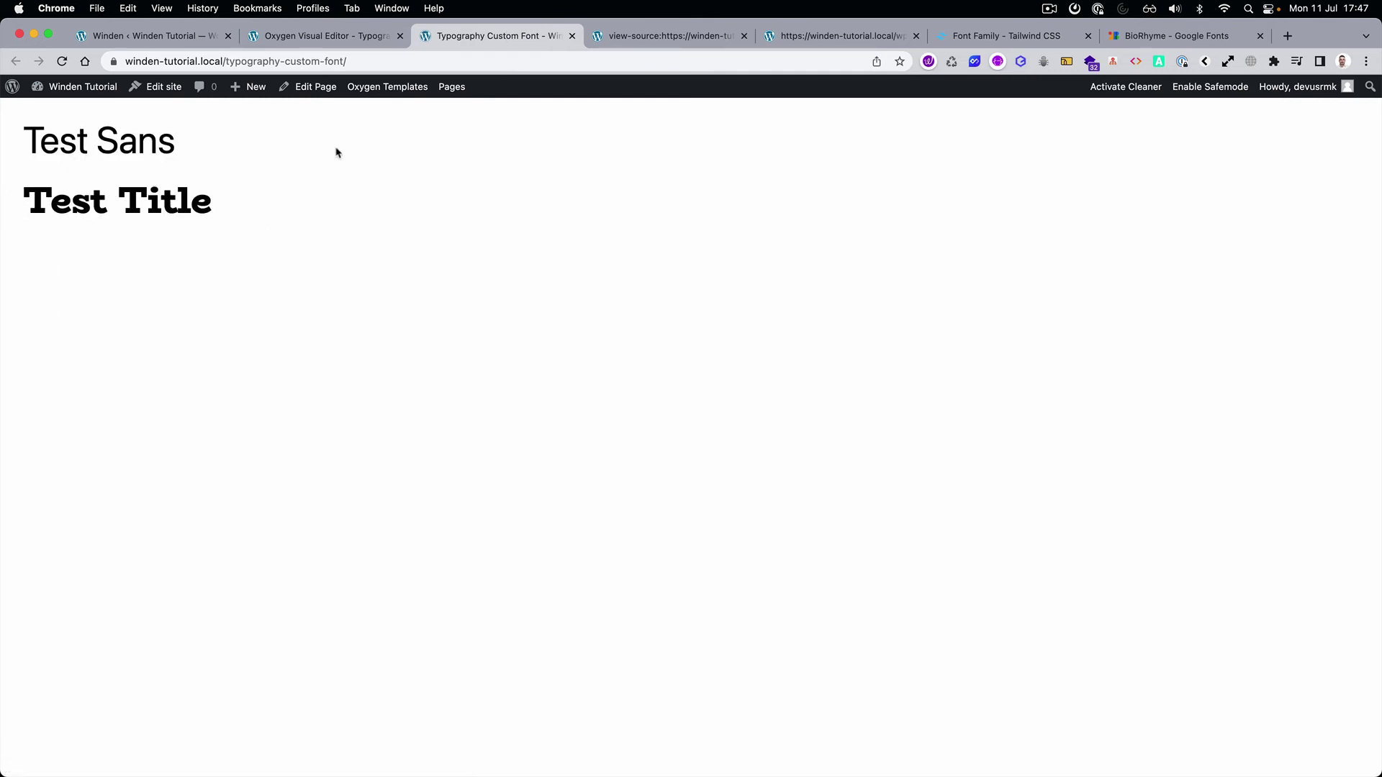
{"action": "left_click", "coordinate": [349, 40]}
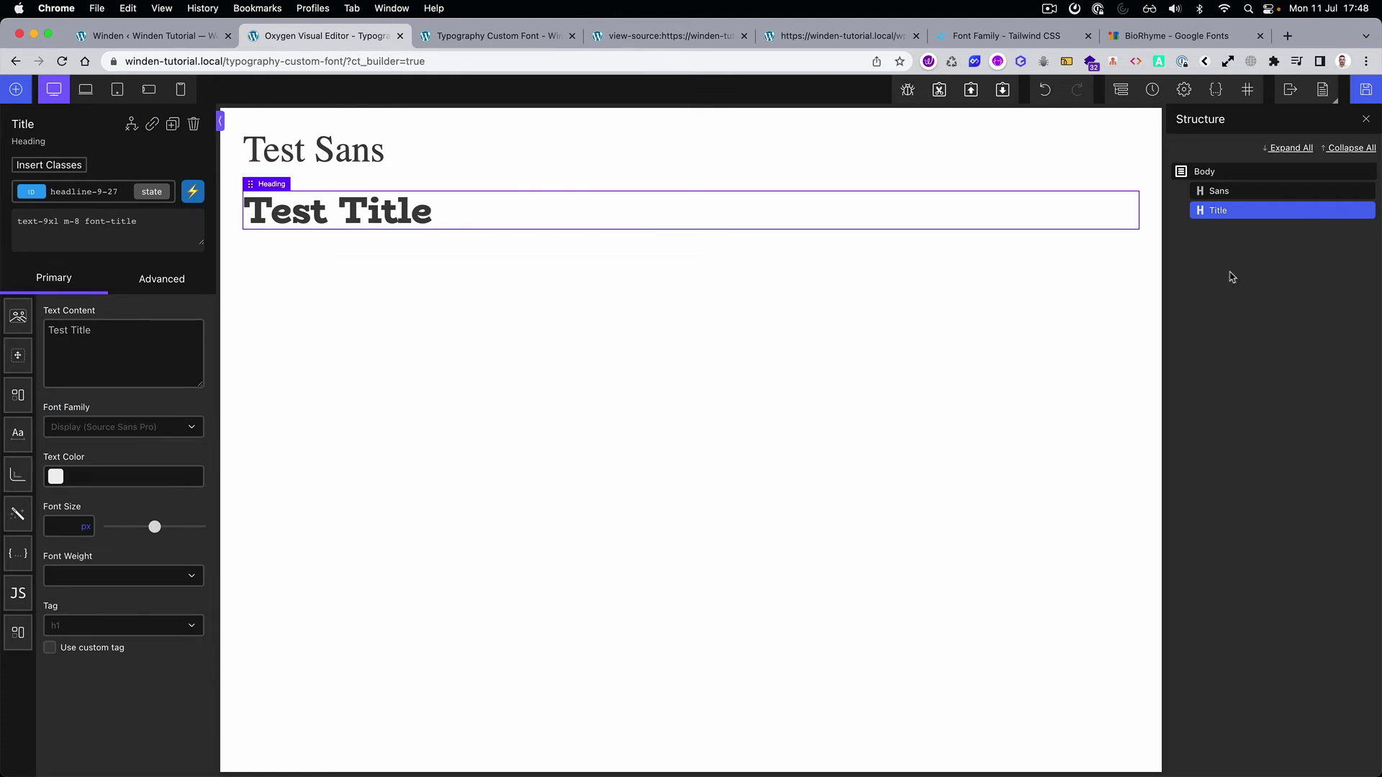
{"action": "mouse_move", "coordinate": [1350, 219]}
Remove font-title from Test Title's classes and change its text to 'Test Title h1'
{"action": "left_click_drag", "start_coordinate": [85, 221], "coordinate": [148, 225]}
{"action": "key", "text": "BackSpace"}
{"action": "double_click", "coordinate": [355, 218]}
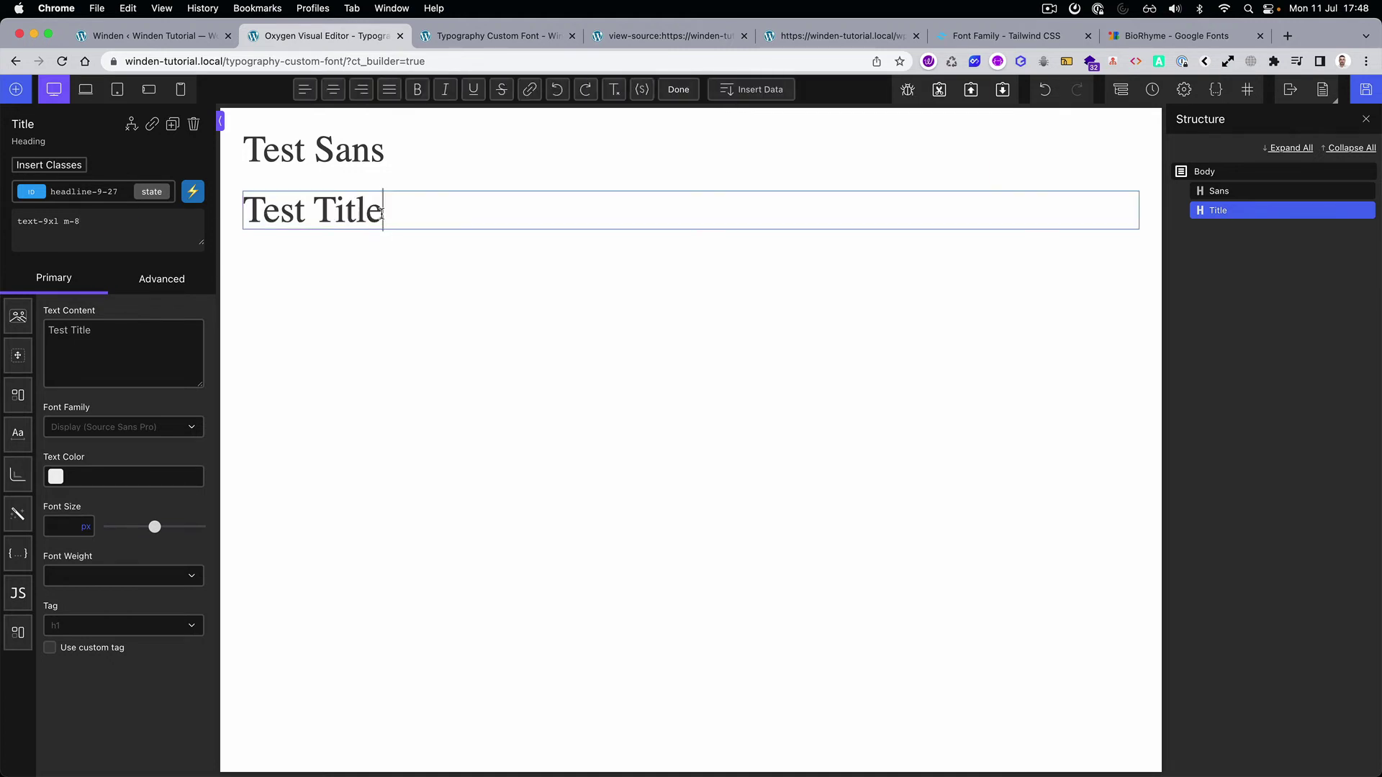
{"action": "type", "text": "h`"}
{"action": "key", "text": "BackSpace"}
{"action": "type", "text": "1"}
Duplicate the Title heading, change the copy's text to 'Test Title h2' and its tag to H2
{"action": "left_click", "coordinate": [1354, 211]}
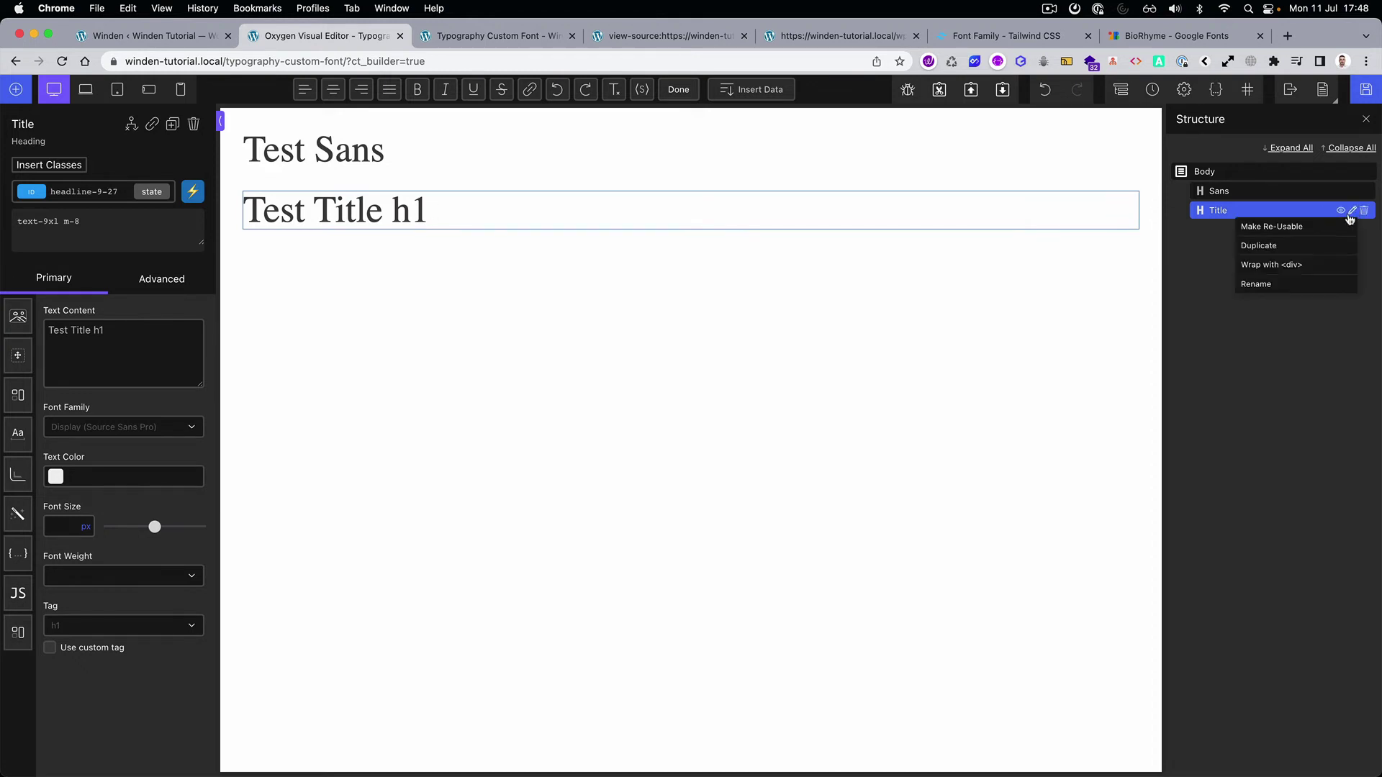
{"action": "left_click", "coordinate": [1345, 246]}
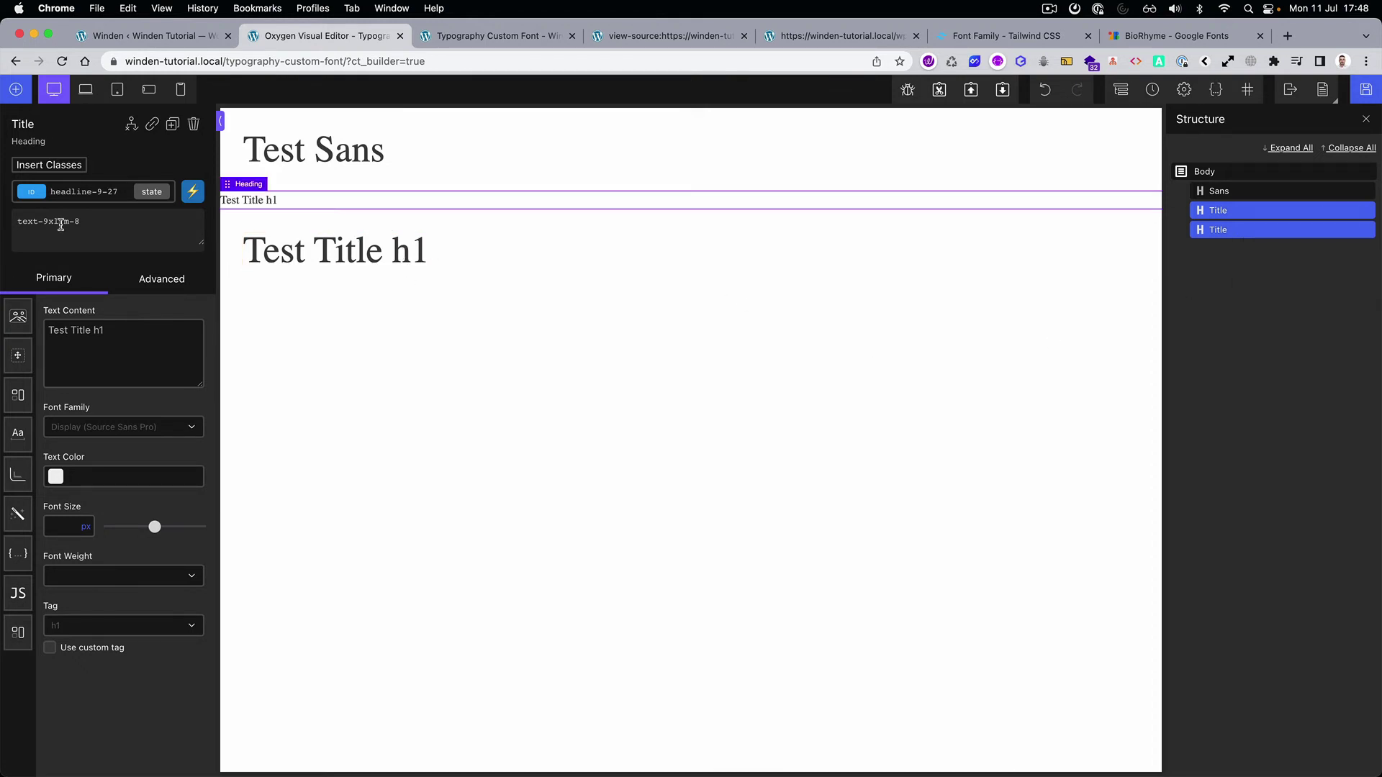
{"action": "left_click", "coordinate": [127, 346]}
{"action": "key", "text": "BackSpace"}
{"action": "type", "text": "2"}
{"action": "left_click", "coordinate": [101, 625]}
{"action": "left_click", "coordinate": [108, 677]}
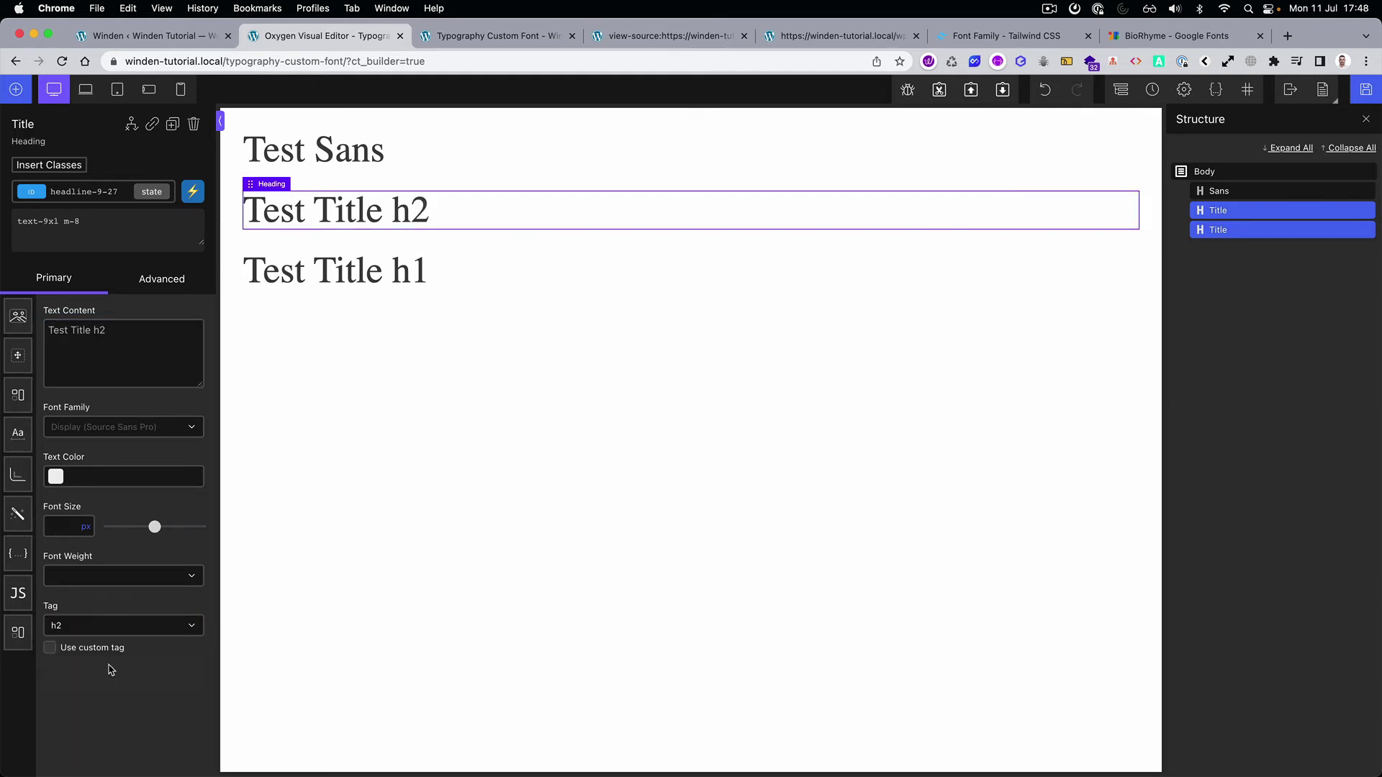
Save the builder changes and reload the live page
{"action": "left_click", "coordinate": [1366, 91]}
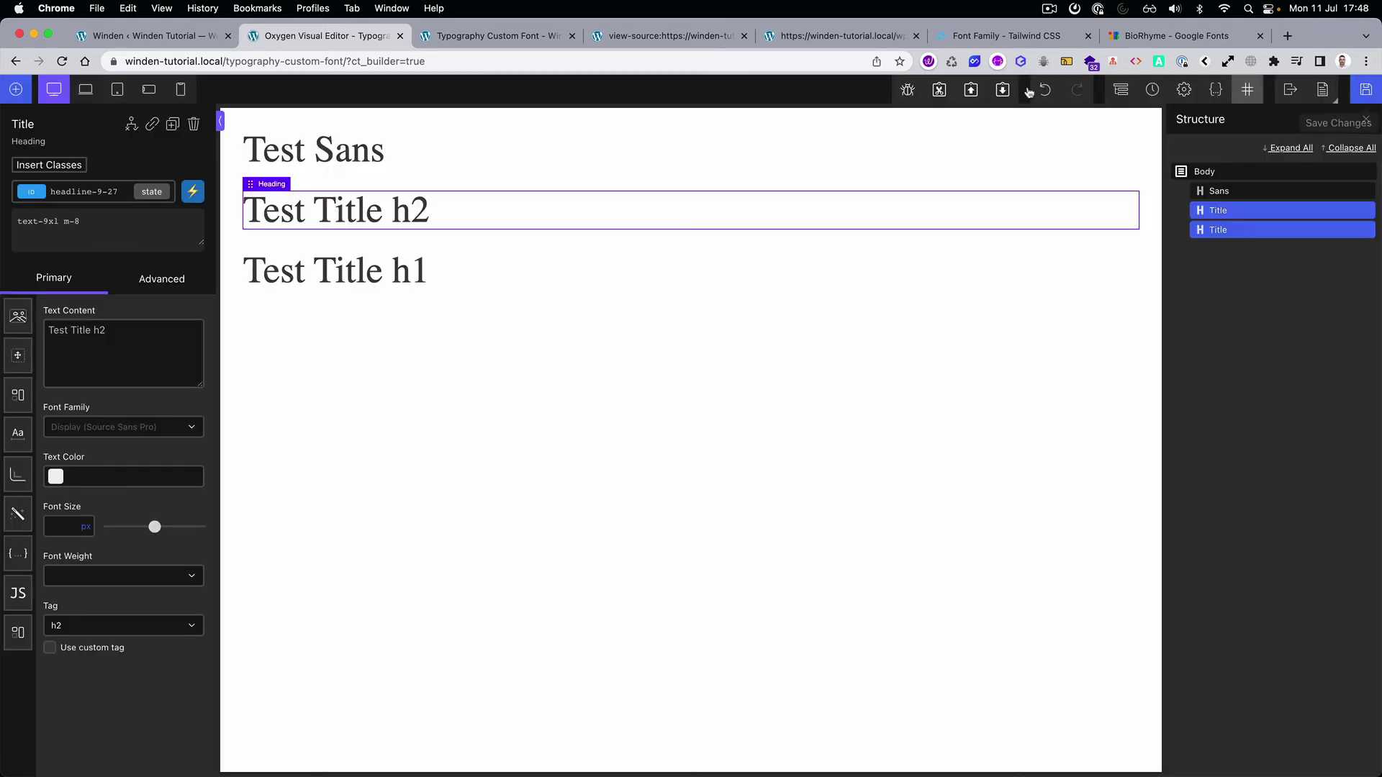
{"action": "left_click", "coordinate": [488, 36]}
{"action": "key", "text": "super+r"}
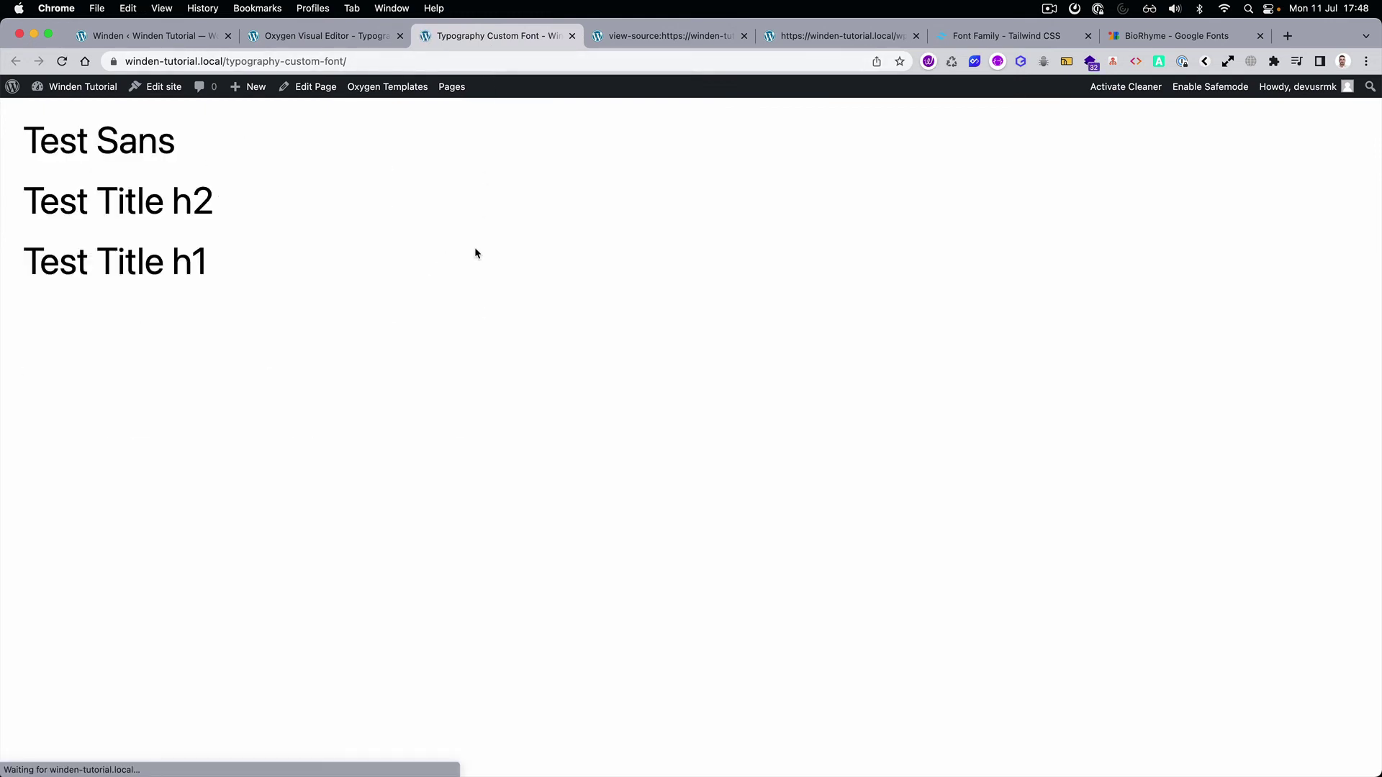
{"action": "key", "text": "super+Tab"}
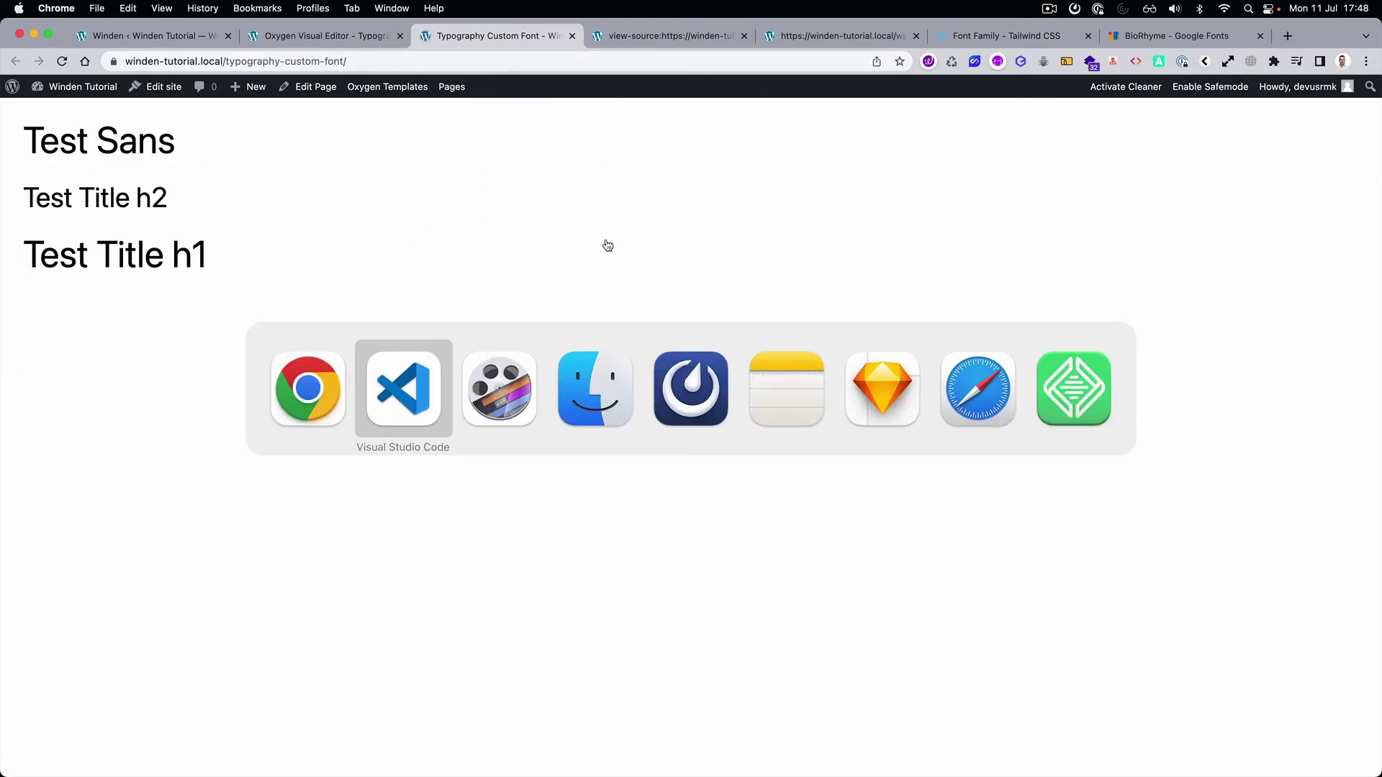
{"action": "left_click", "coordinate": [418, 386]}
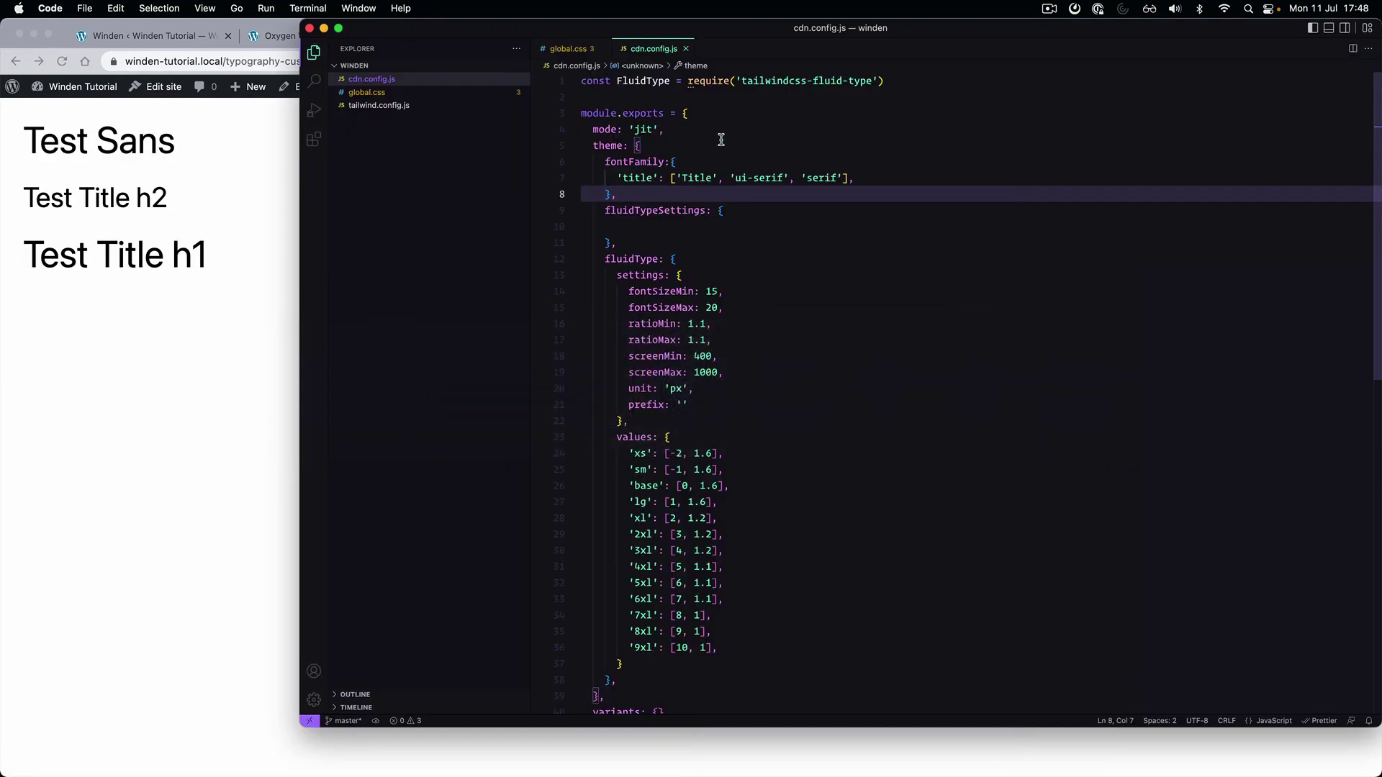
{"action": "left_click", "coordinate": [568, 48]}
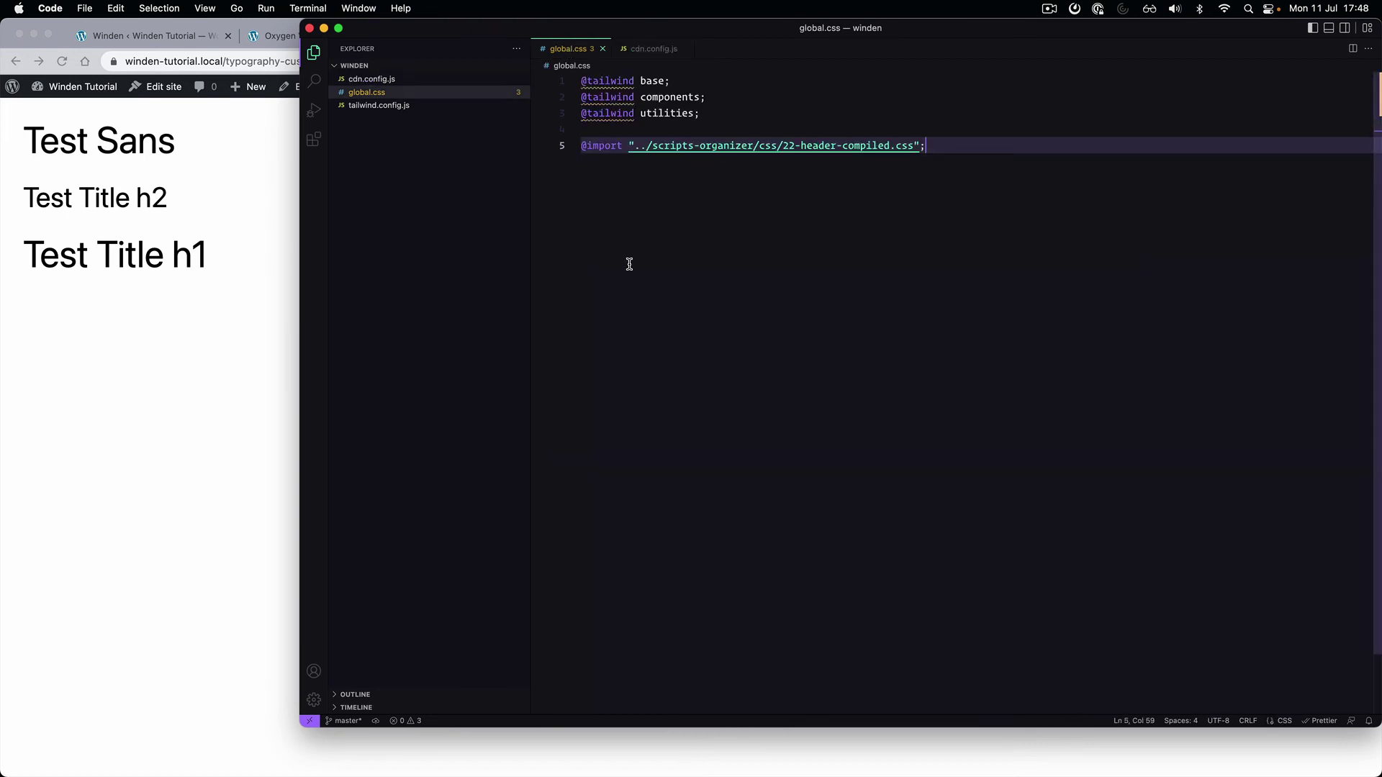
{"action": "key", "text": "Return"}
Scroll up through the Sketch landing page design to review its serif headings, then return to VS Code
{"action": "key", "text": "super+Tab"}
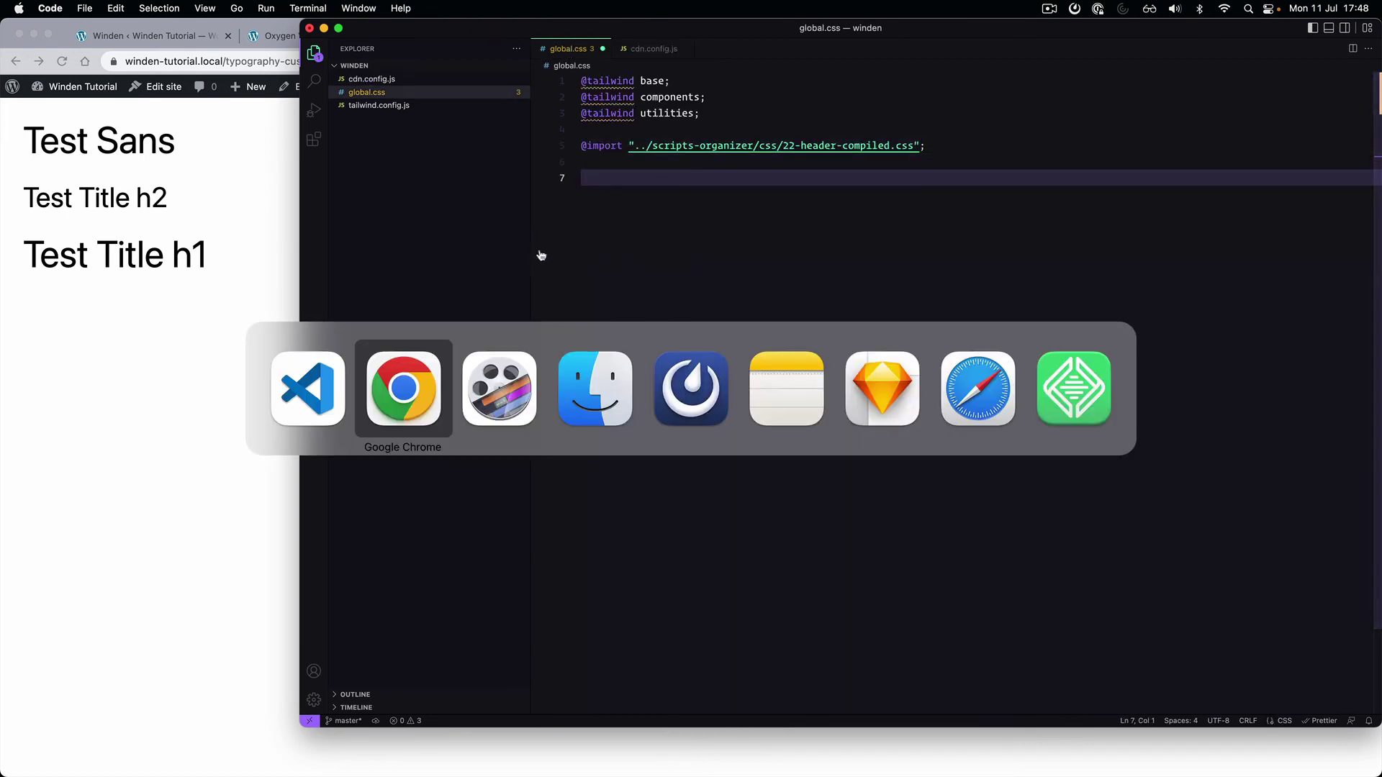
{"action": "left_click", "coordinate": [851, 401]}
{"action": "scroll", "coordinate": [311, 400], "scroll_direction": "up", "scroll_amount": 10}
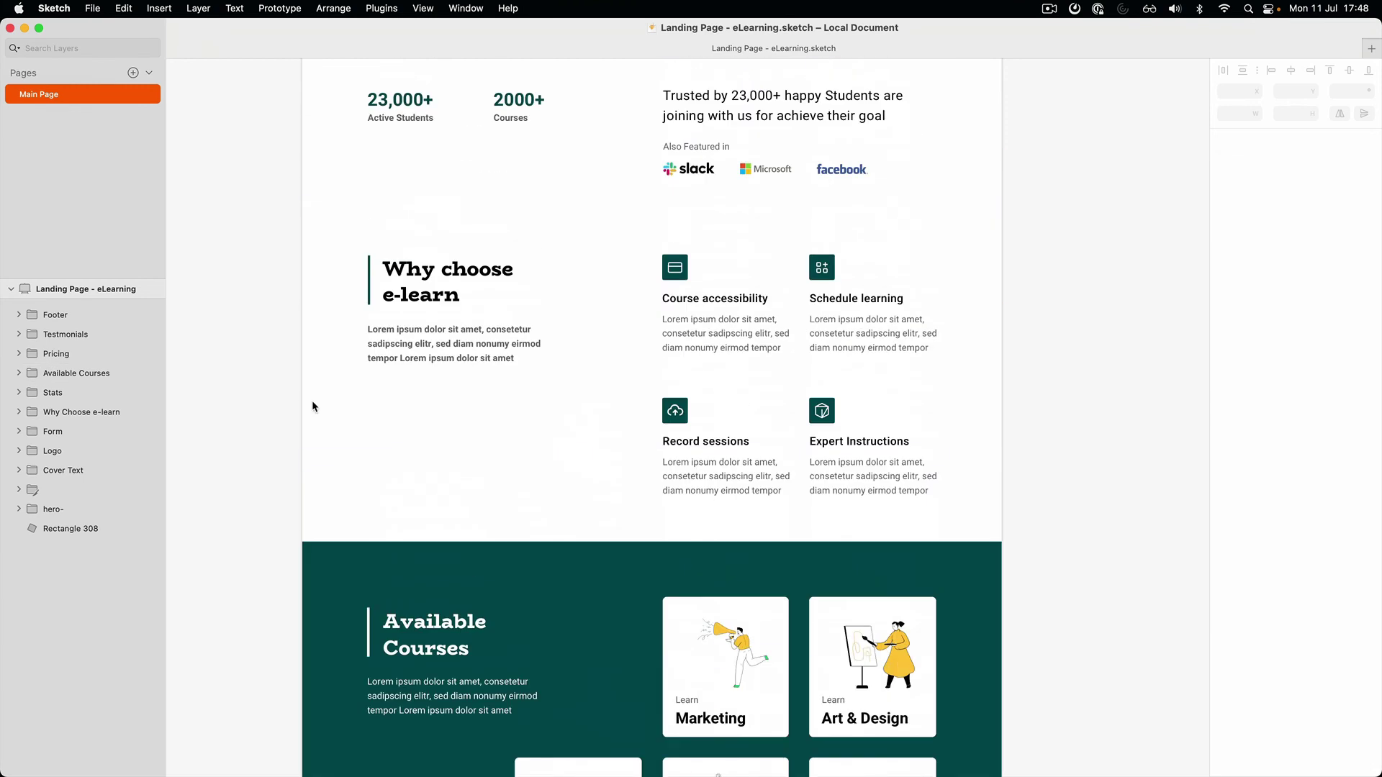
{"action": "scroll", "coordinate": [312, 403], "scroll_direction": "up", "scroll_amount": 5}
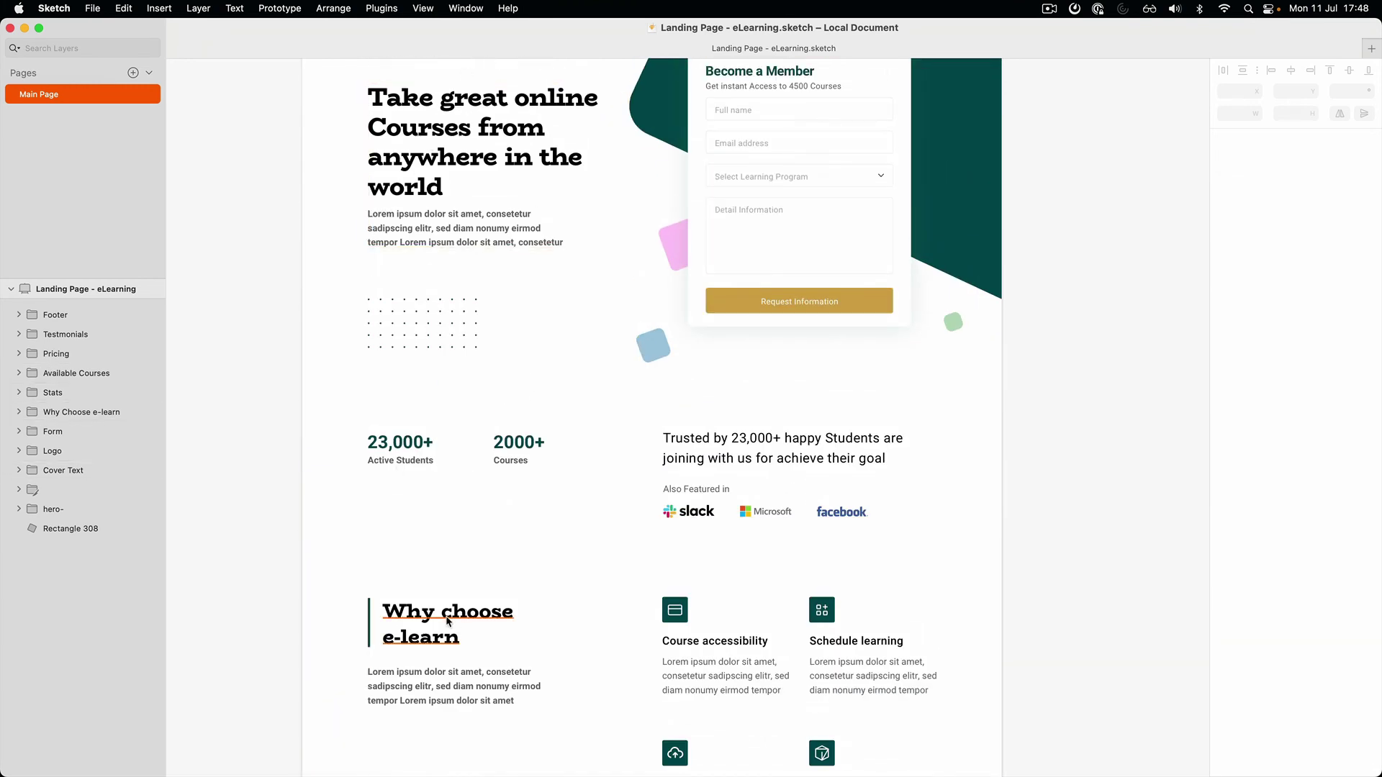
{"action": "key", "text": "super+Tab"}
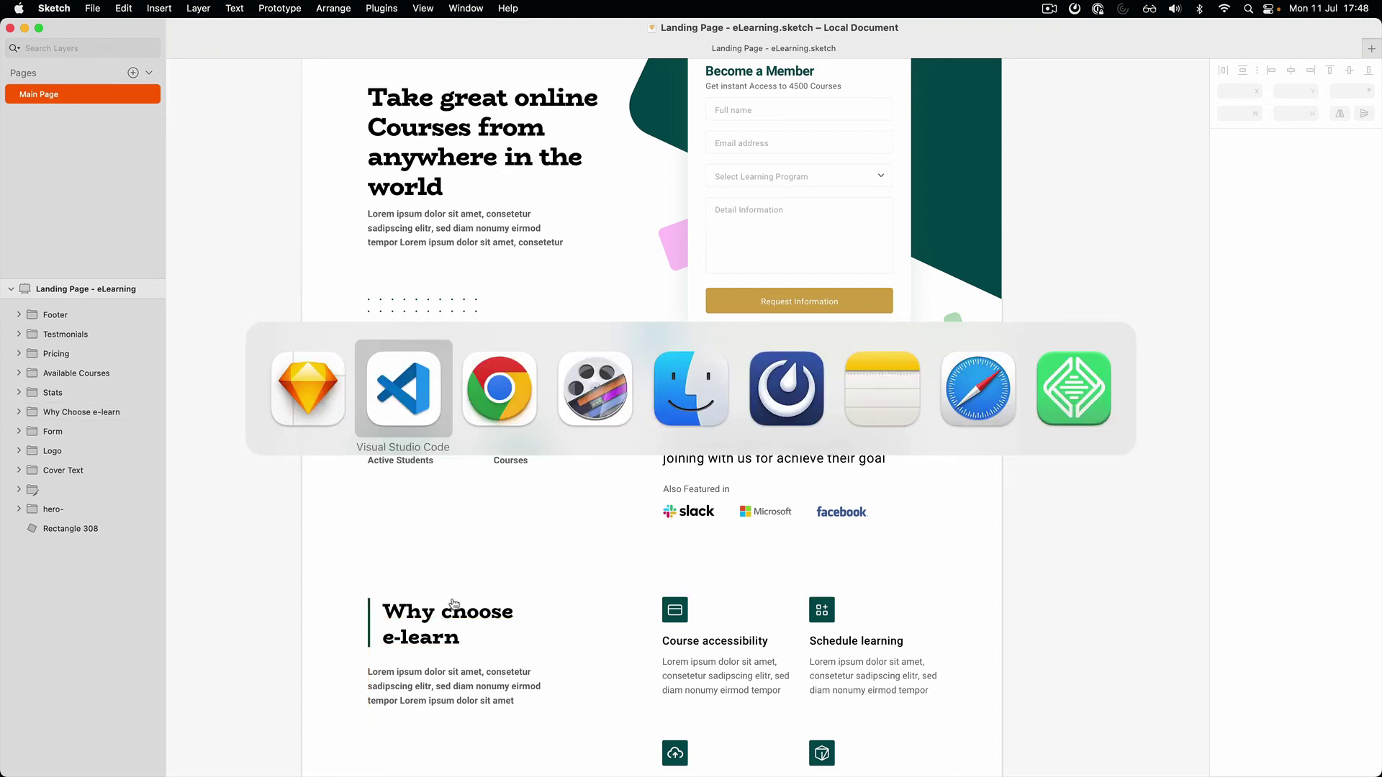
{"action": "left_click", "coordinate": [402, 387]}
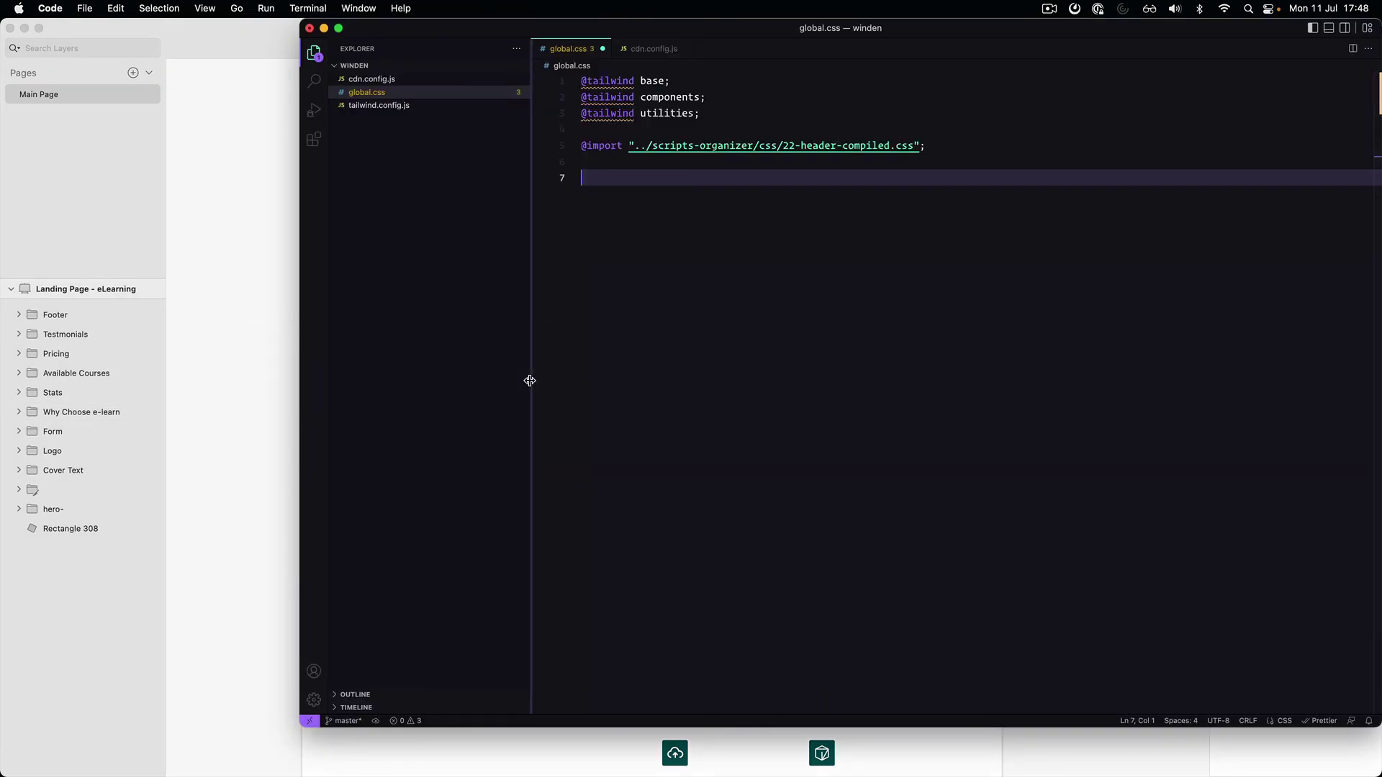
{"action": "type", "text": "h1, .h1, h2, .h"}
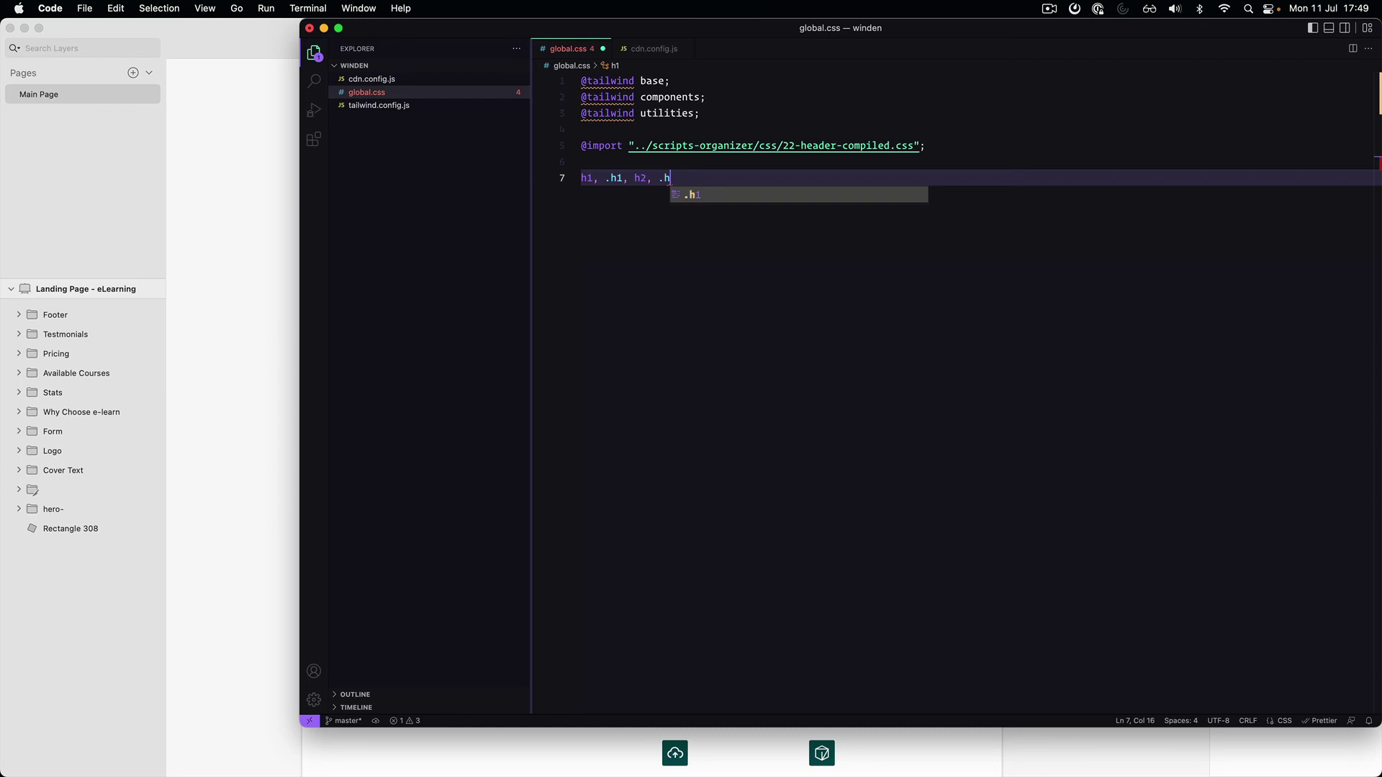
{"action": "type", "text": "2{"}
{"action": "key", "text": "Return"}
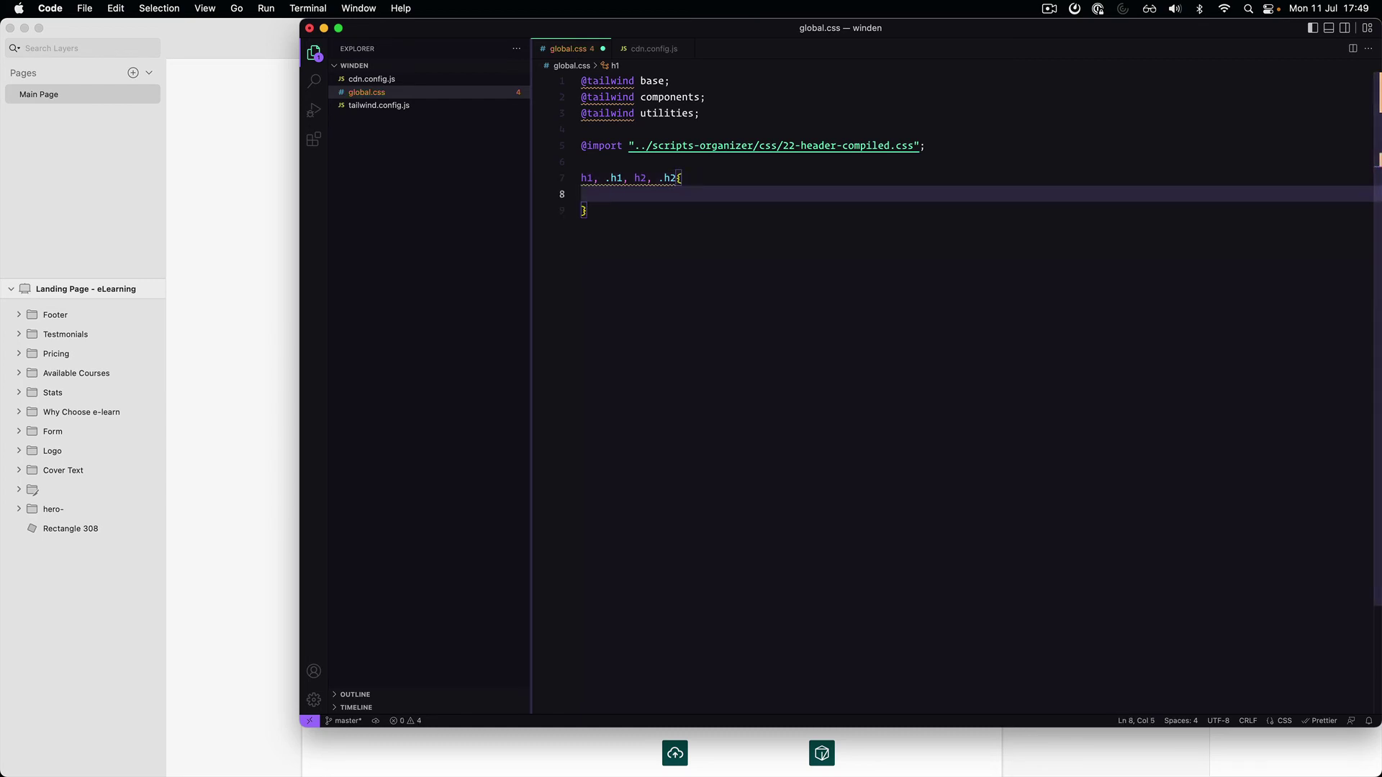
{"action": "type", "text": "@apply"}
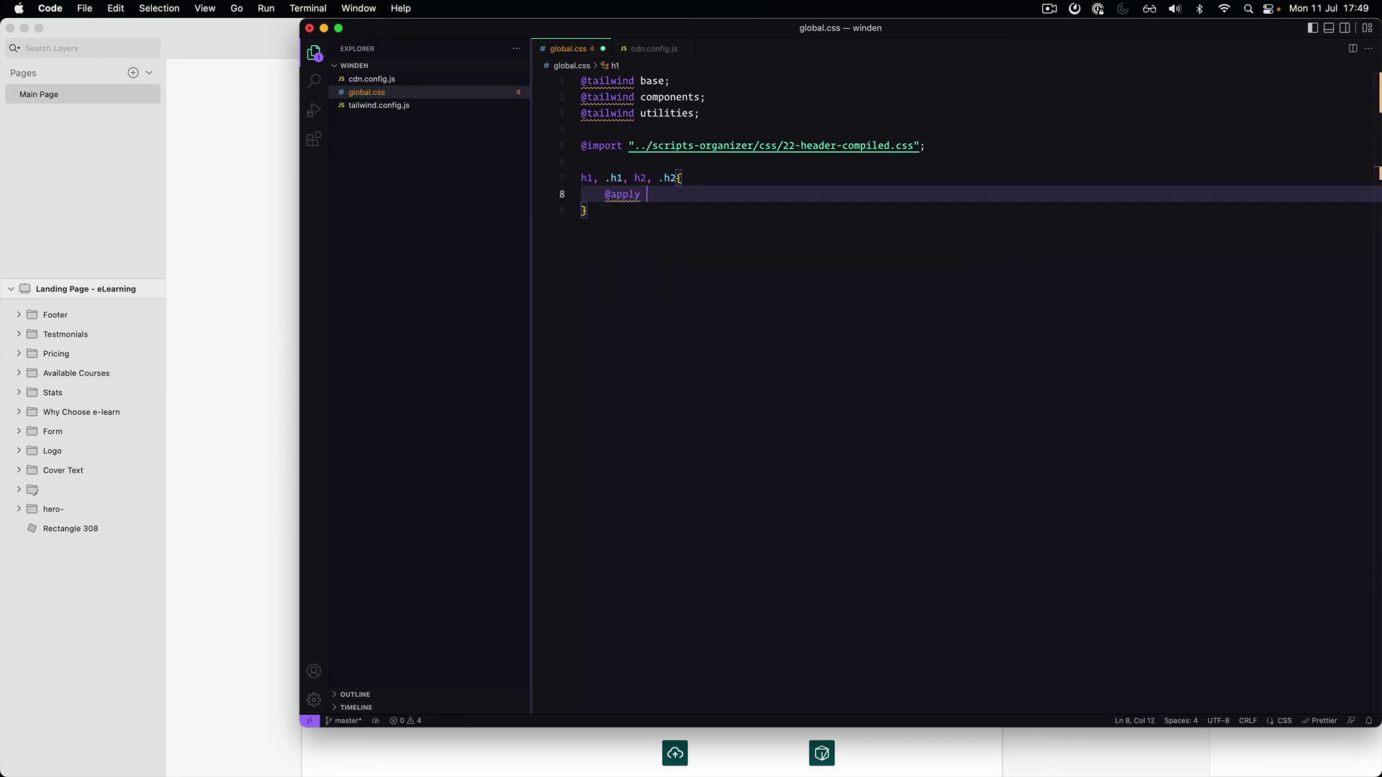
{"action": "type", "text": "title-"}
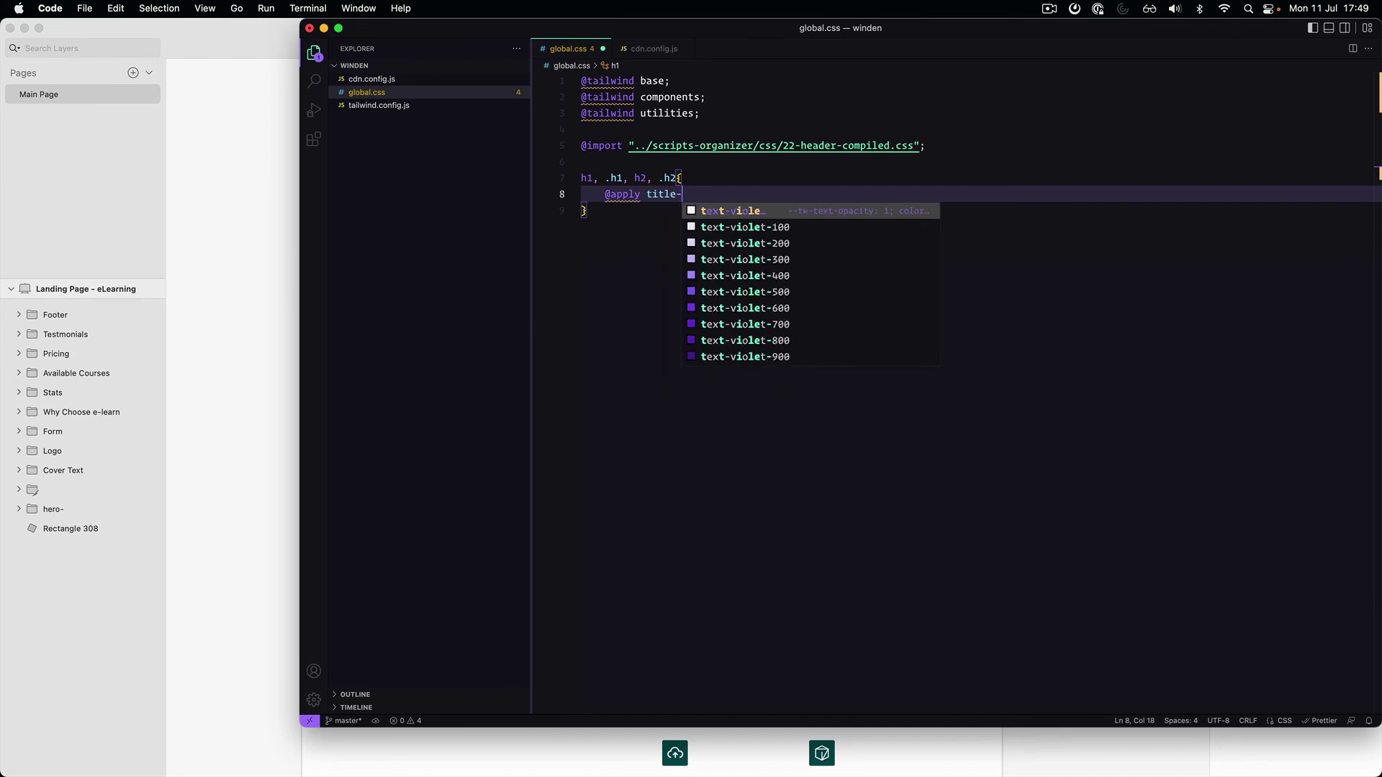
{"action": "key", "text": "BackSpace"}
{"action": "key", "text": "BackSpace"}
{"action": "key", "text": "BackSpace"}
{"action": "key", "text": "BackSpace"}
{"action": "key", "text": "BackSpace"}
{"action": "key", "text": "BackSpace"}
{"action": "type", "text": "gon"}
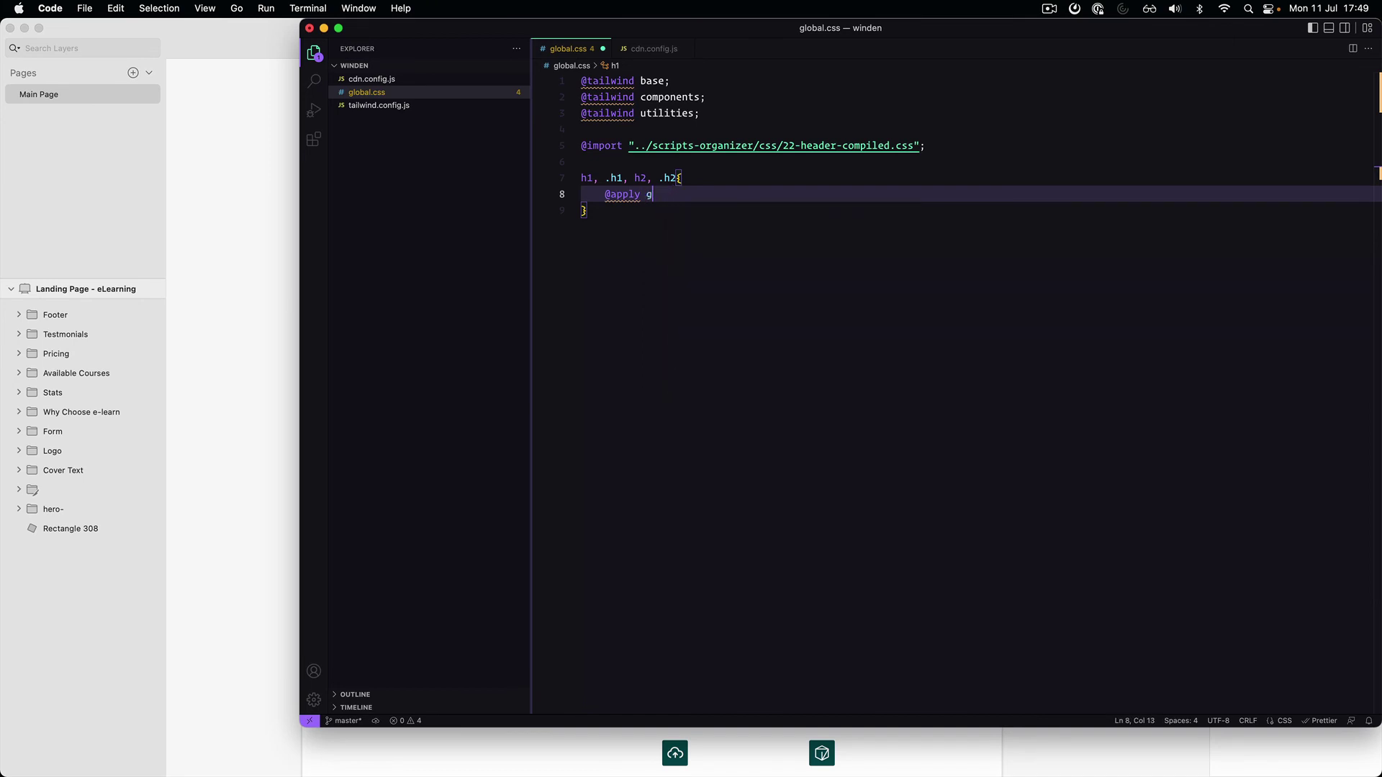
{"action": "key", "text": "BackSpace"}
{"action": "key", "text": "BackSpace"}
{"action": "key", "text": "BackSpace"}
{"action": "type", "text": "font-"}
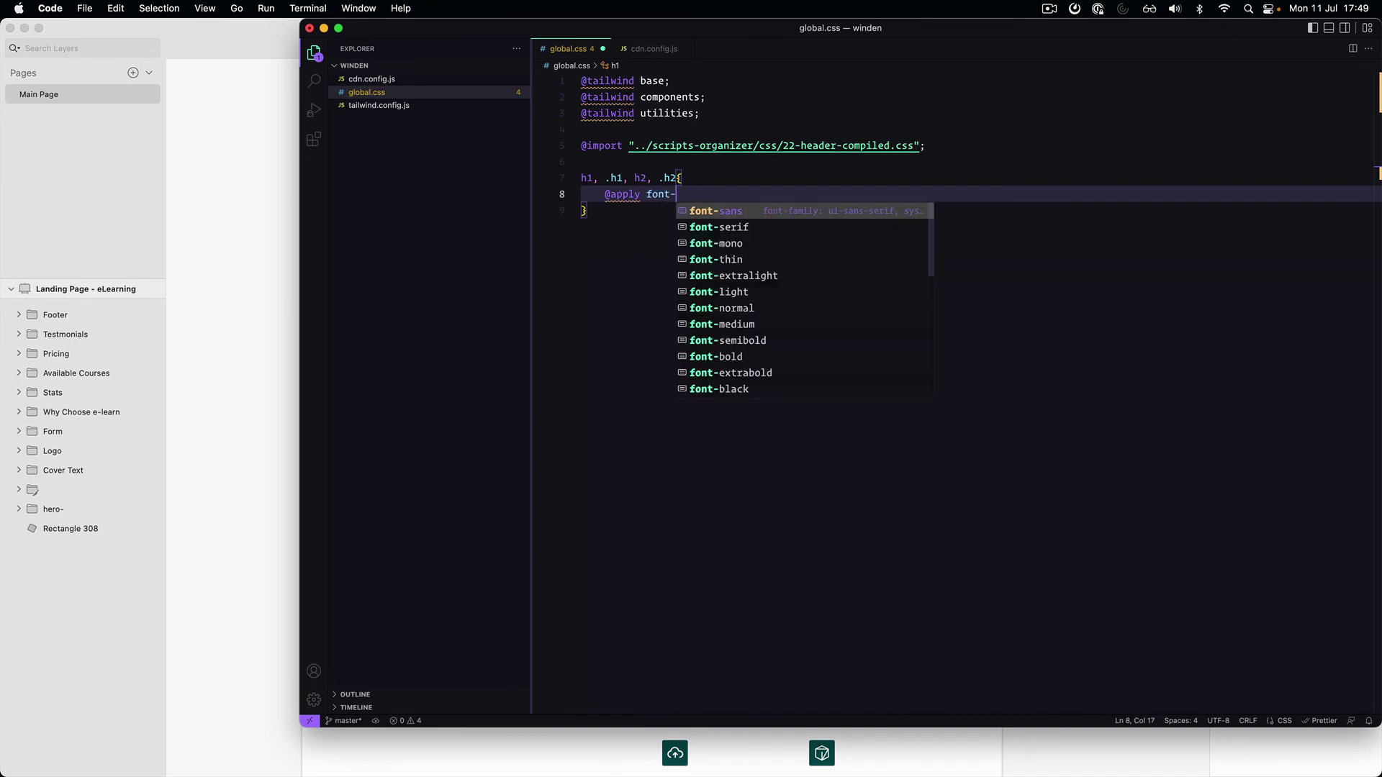
{"action": "type", "text": "title;"}
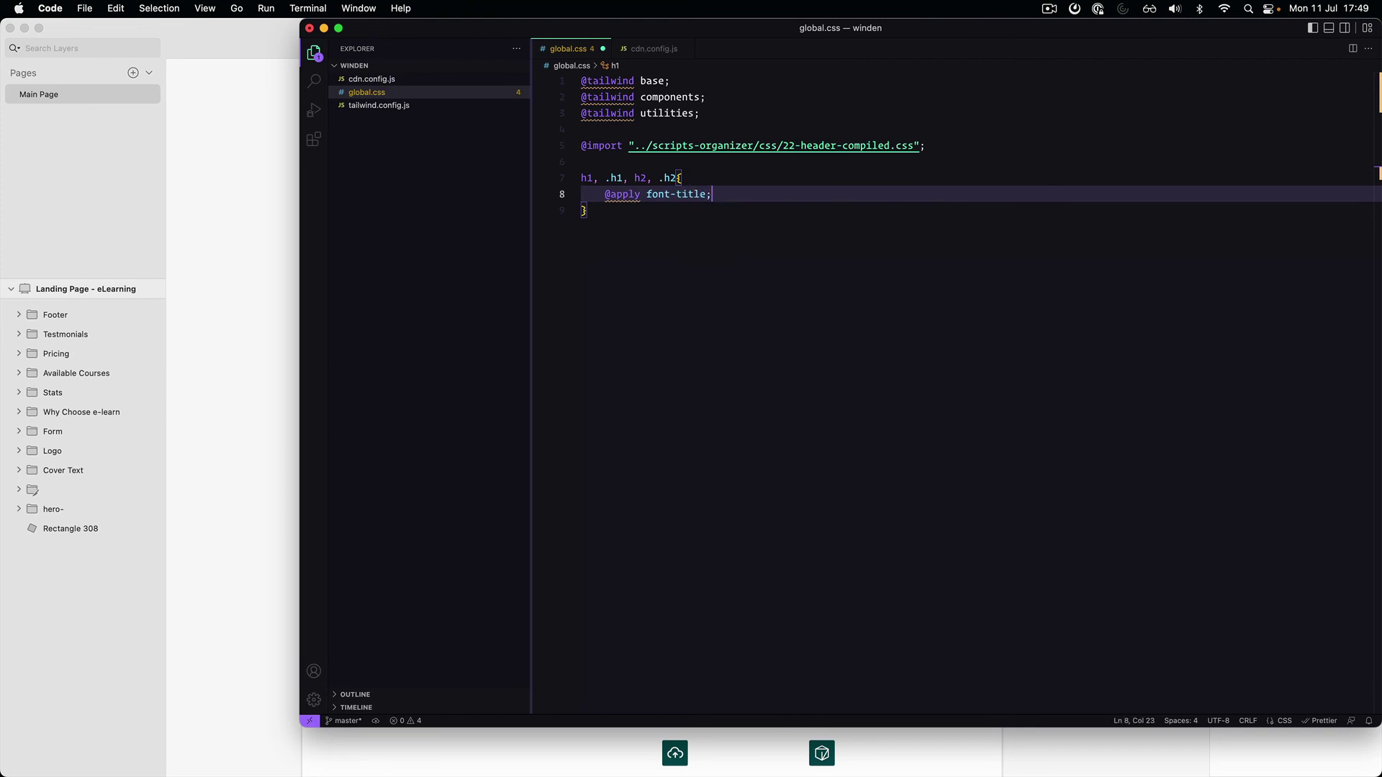
{"action": "key", "text": "cmd+s"}
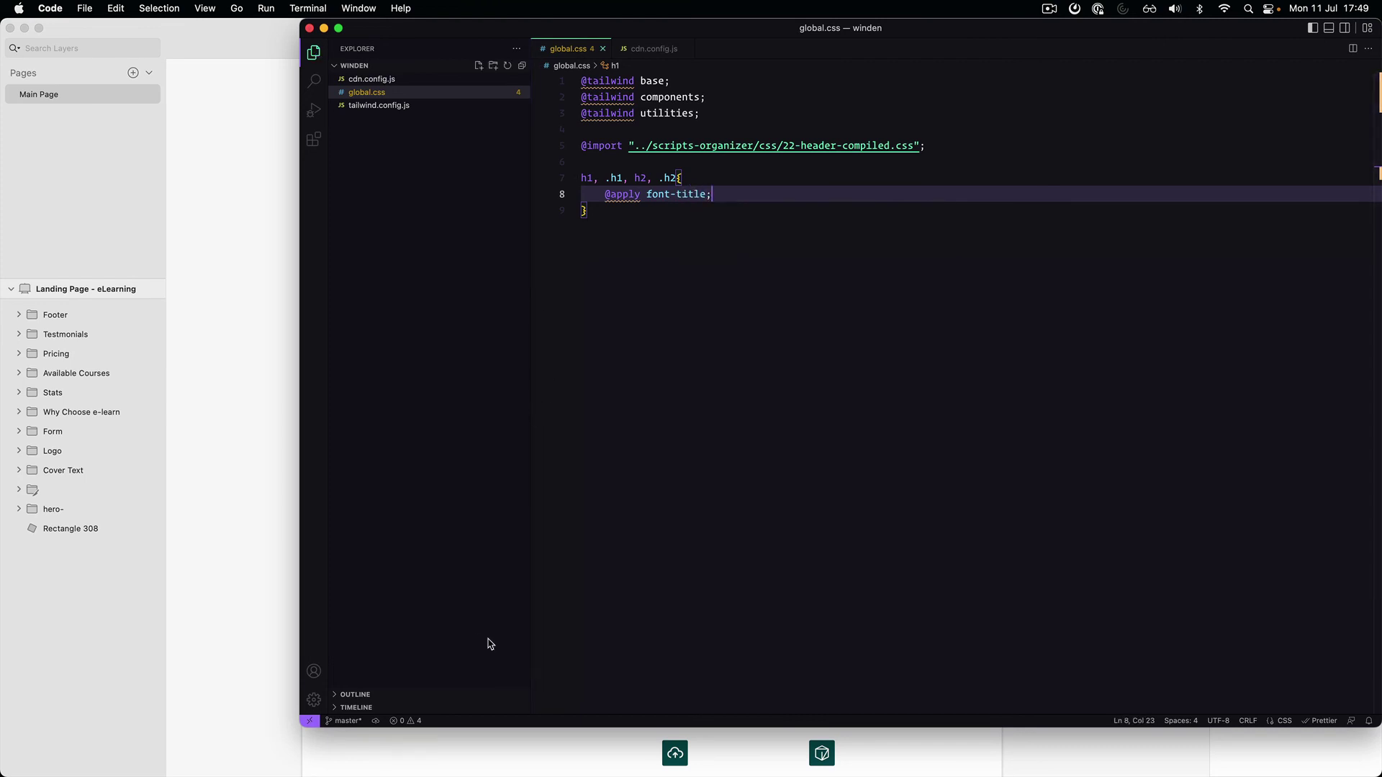
{"action": "key", "text": "super+Tab"}
{"action": "left_click", "coordinate": [491, 431]}
Reload the test page and select the three headings to confirm they use the title font
{"action": "key", "text": "super+r"}
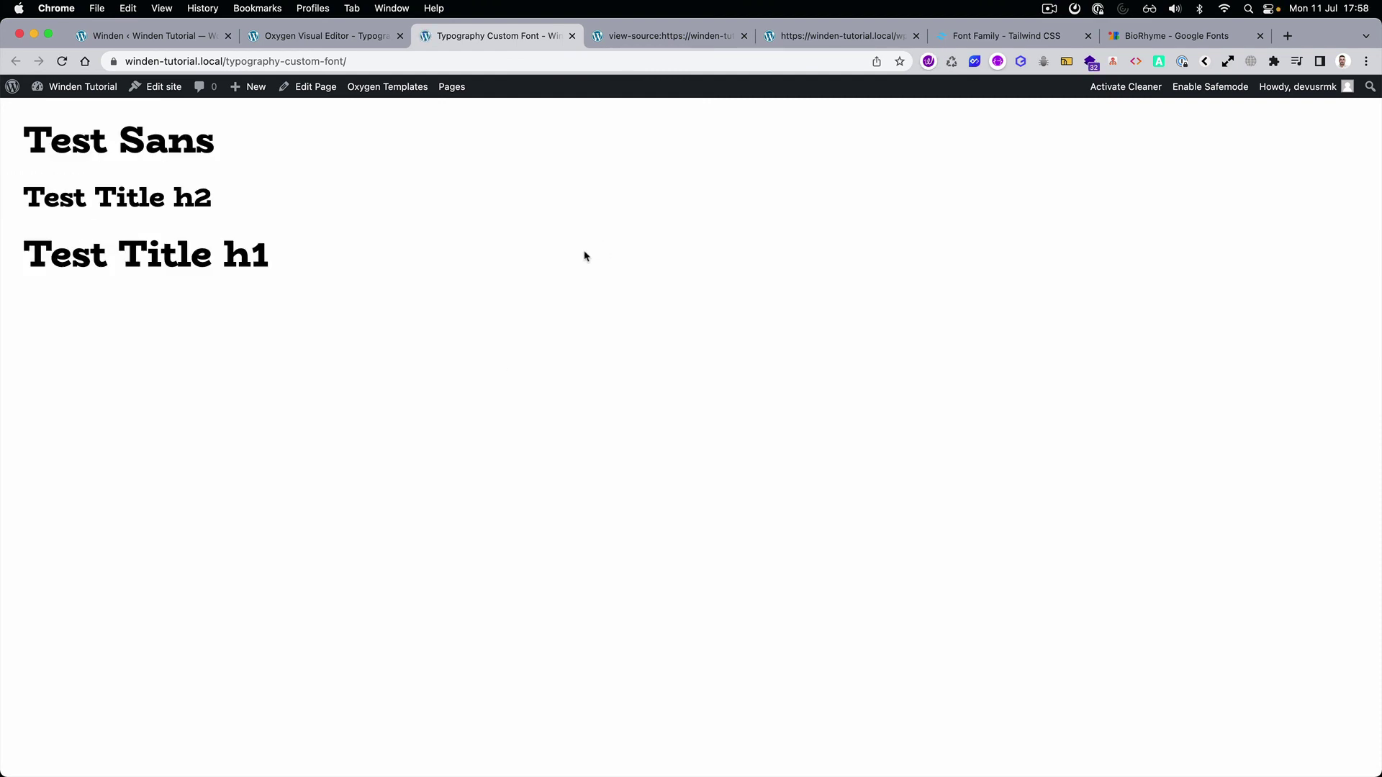
{"action": "left_click_drag", "start_coordinate": [25, 128], "coordinate": [292, 248]}
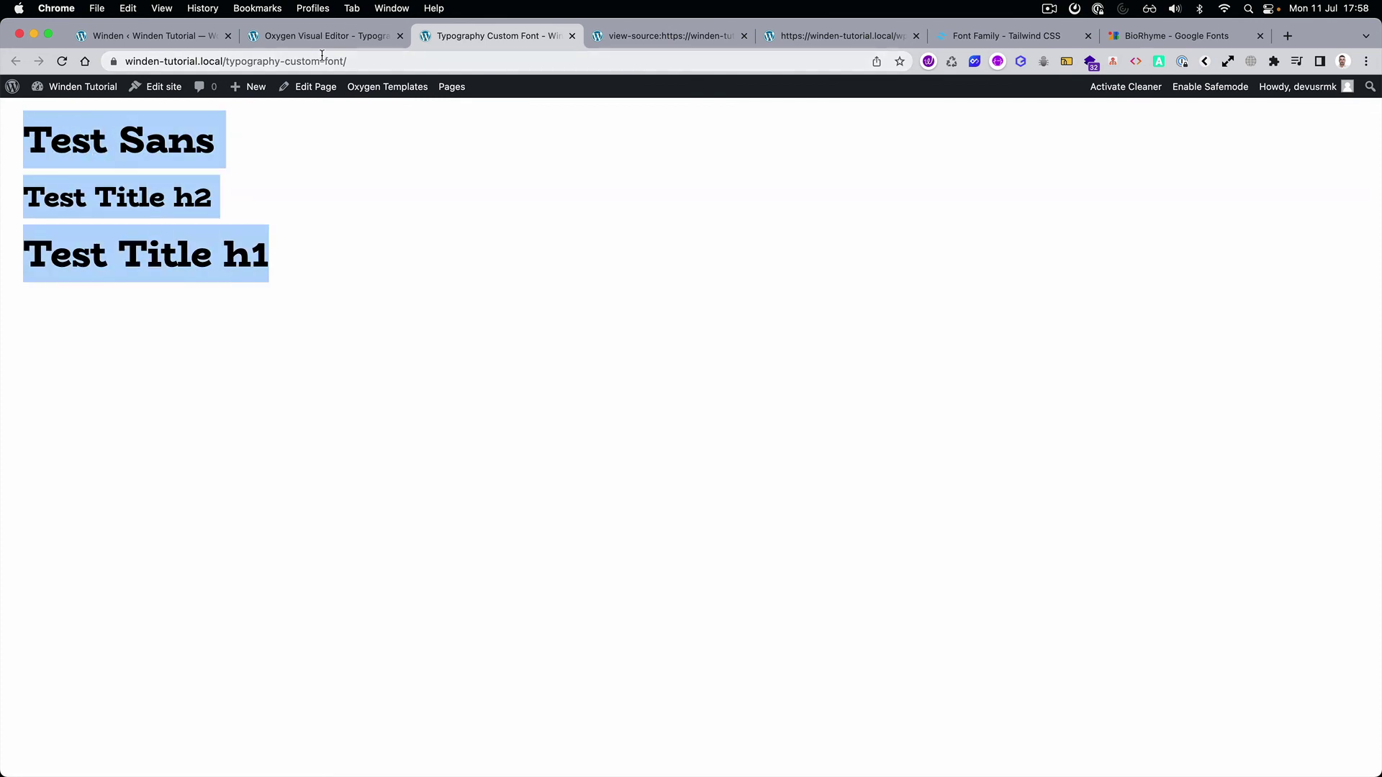
{"action": "left_click", "coordinate": [227, 164]}
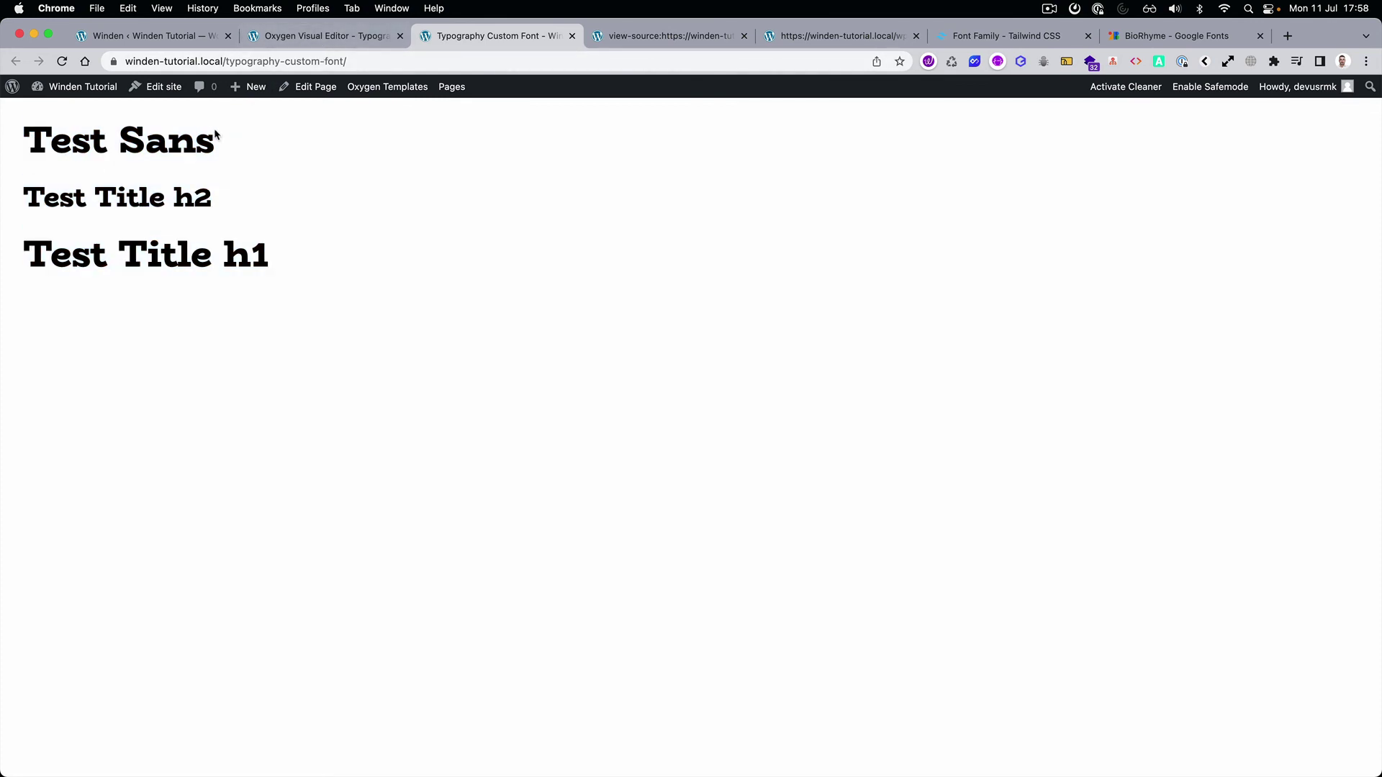
{"action": "left_click_drag", "start_coordinate": [216, 135], "coordinate": [24, 138]}
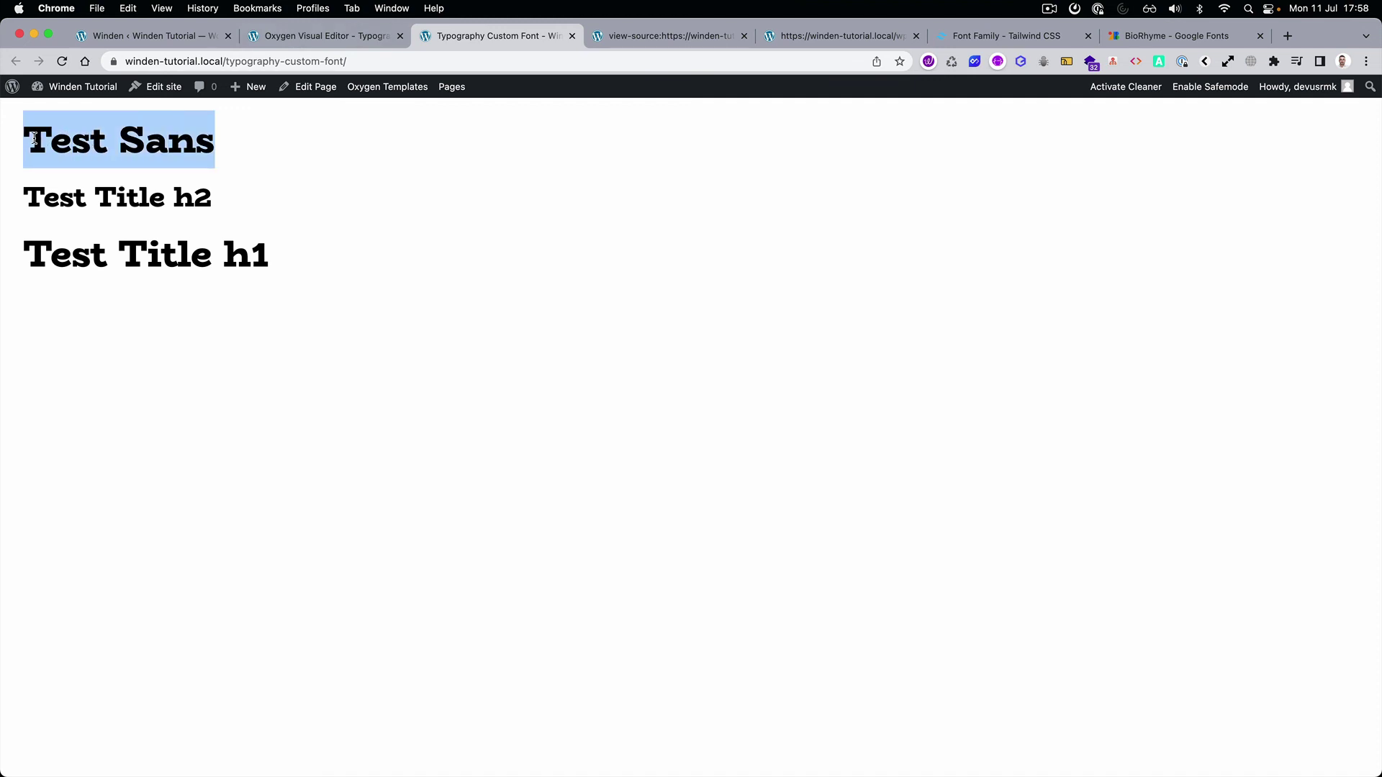
{"action": "left_click", "coordinate": [265, 36]}
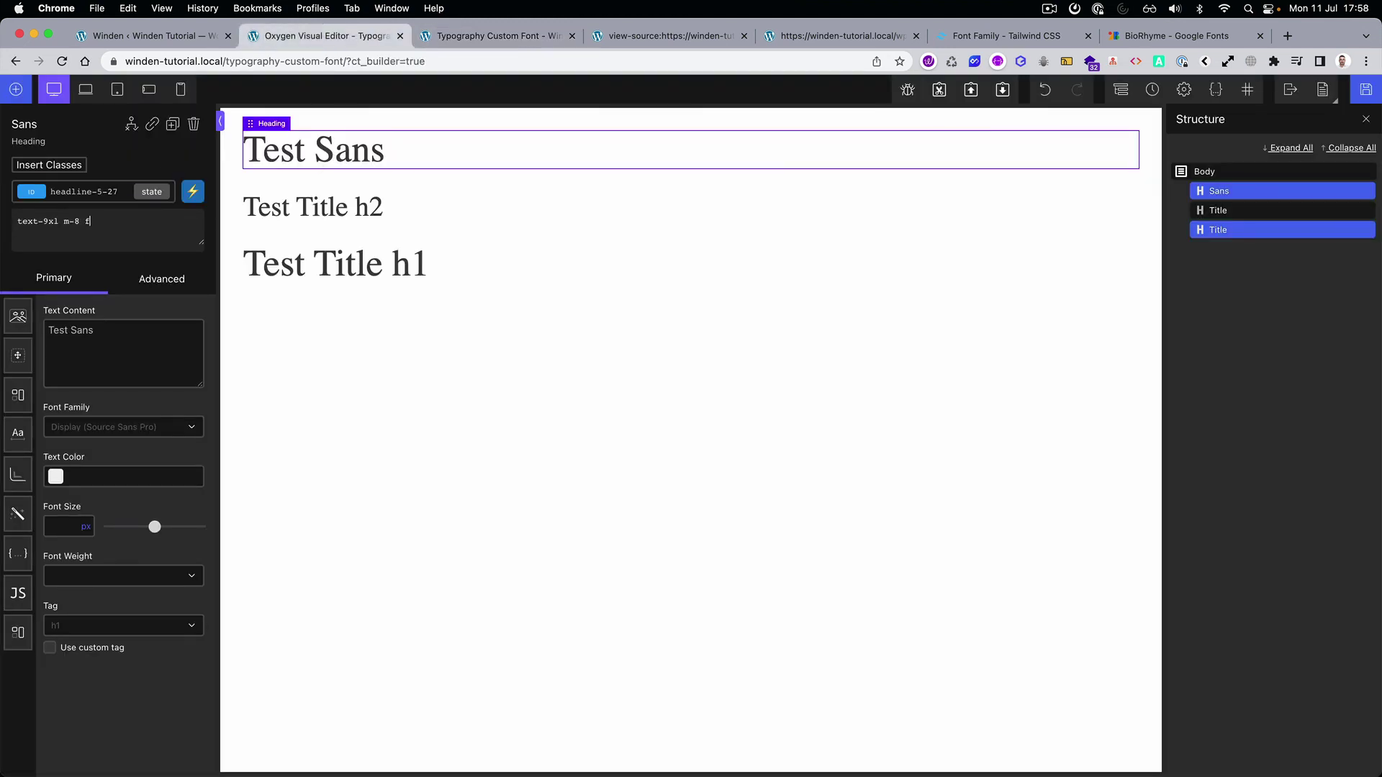
Finish adding font-sans to Test Sans's classes, save, and compare it with the two Title headings on the reloaded page
{"action": "type", "text": "ont-sans"}
{"action": "left_click", "coordinate": [1367, 89]}
{"action": "left_click", "coordinate": [561, 39]}
{"action": "key", "text": "super+r"}
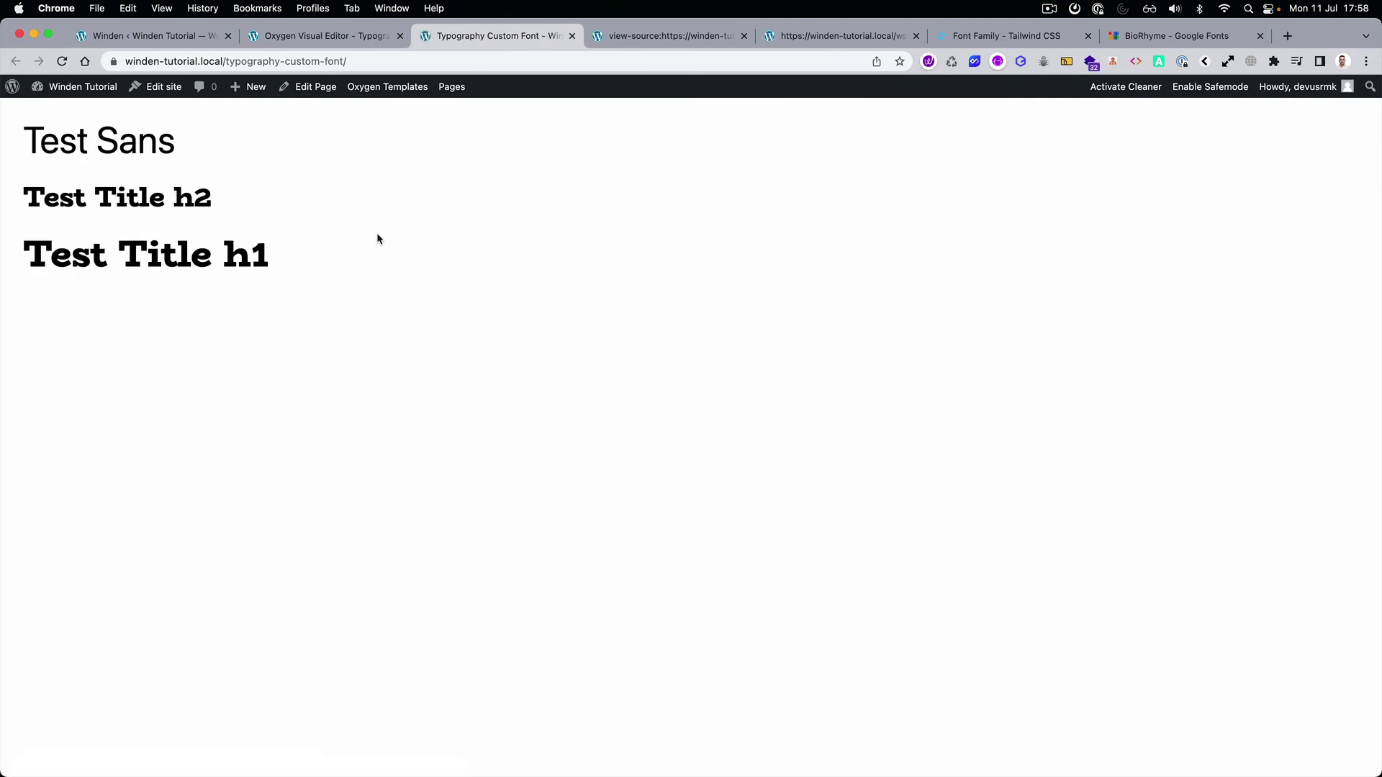
{"action": "mouse_move", "coordinate": [27, 194]}
{"action": "left_mouse_down"}
{"action": "mouse_move", "coordinate": [283, 265]}
{"action": "mouse_move", "coordinate": [55, 223]}
{"action": "mouse_move", "coordinate": [29, 197]}
{"action": "mouse_move", "coordinate": [44, 198]}
{"action": "left_mouse_up"}
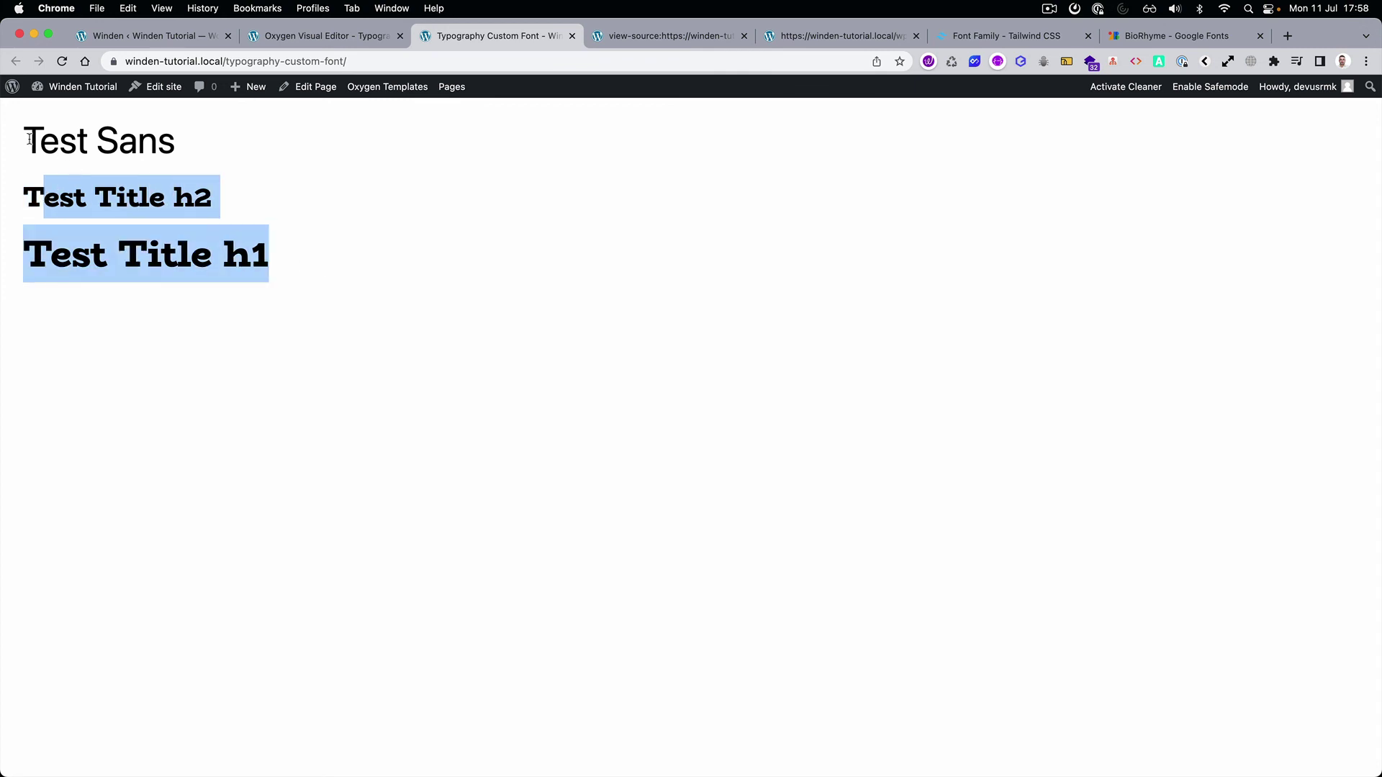
{"action": "left_click_drag", "start_coordinate": [25, 138], "coordinate": [175, 139]}
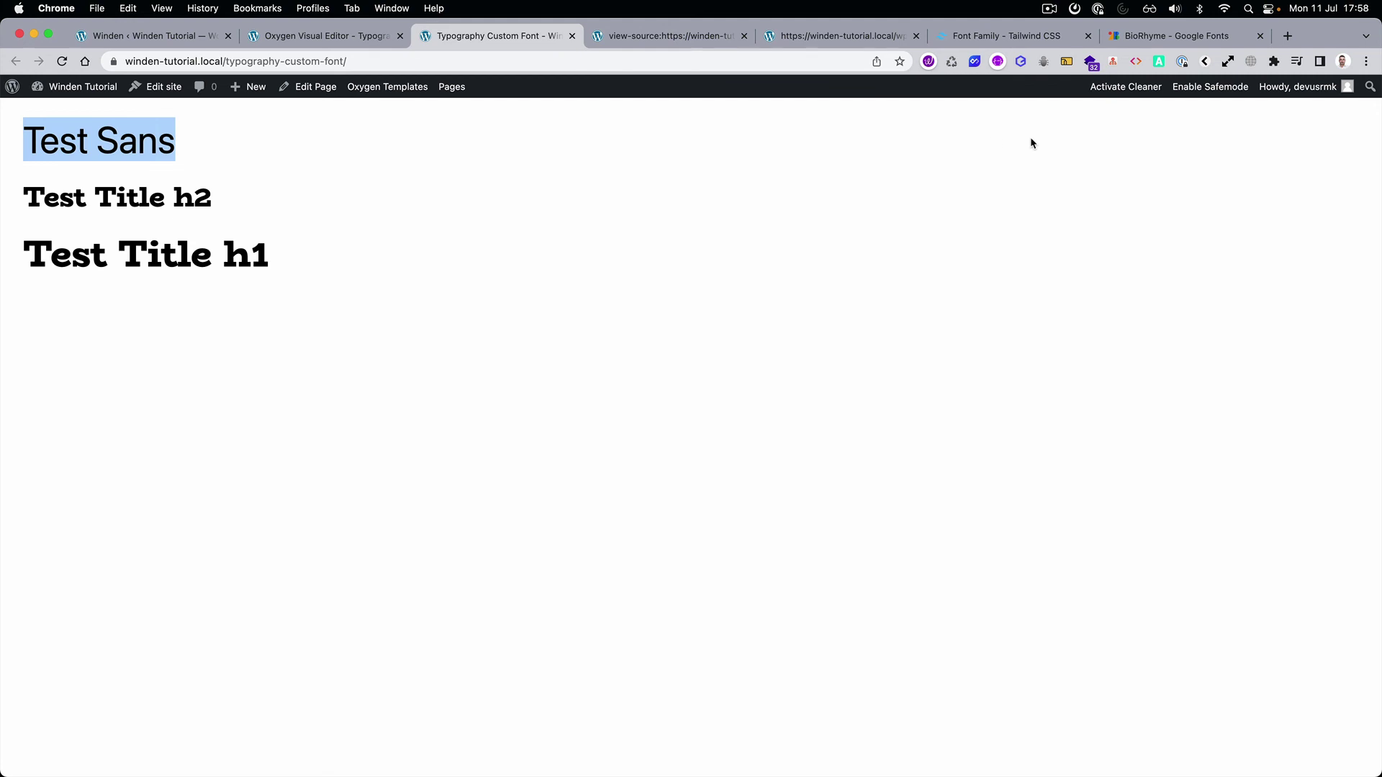
{"action": "left_click", "coordinate": [772, 158]}
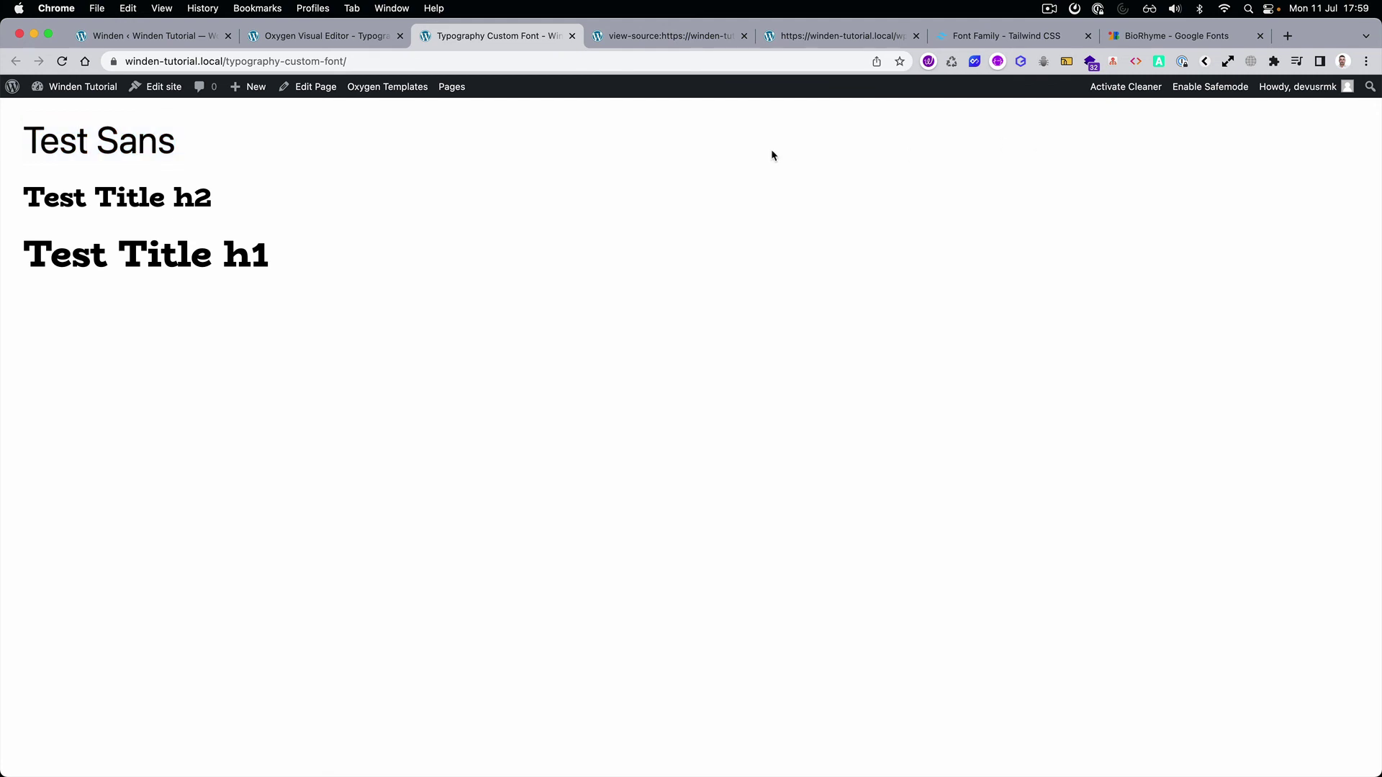